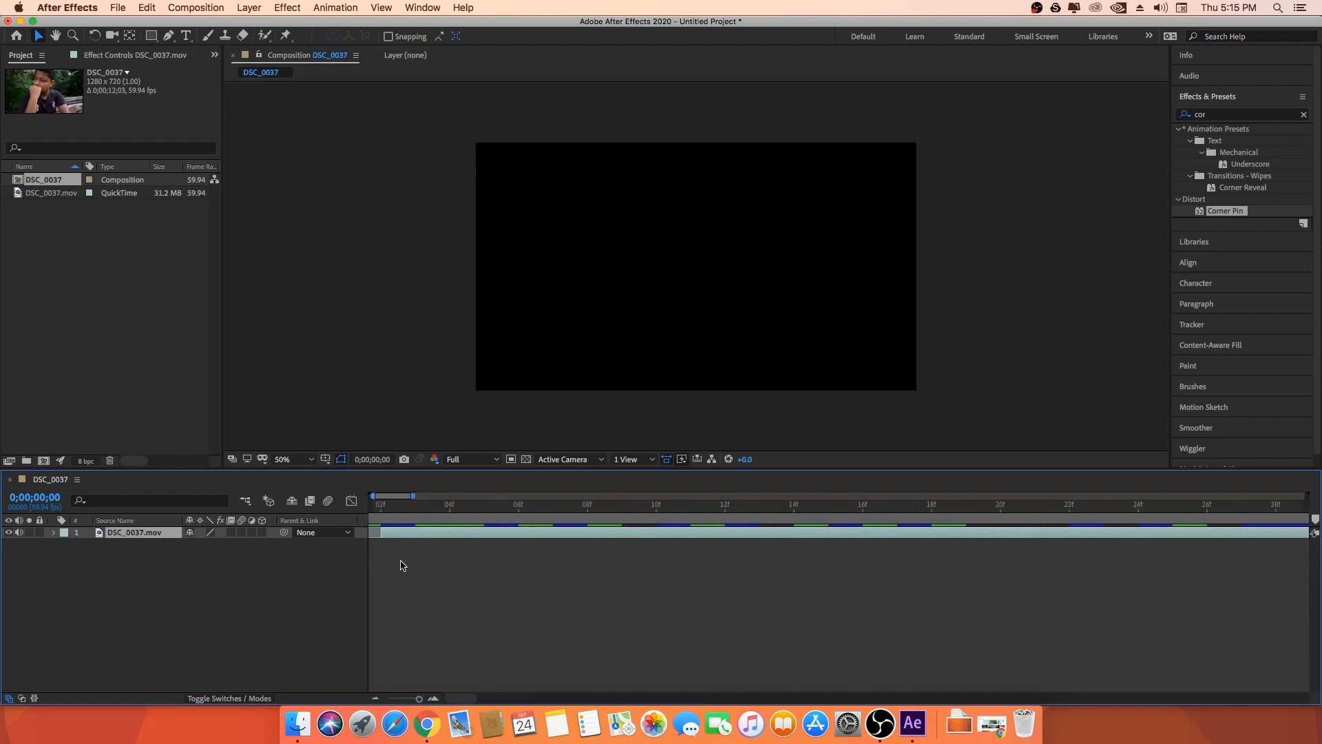
Step: End the work area of the DSC_0037 composition at 0;00;01;16 and trim the composition to the work area
drag(463, 698, 438, 697)
drag(451, 535, 958, 515)
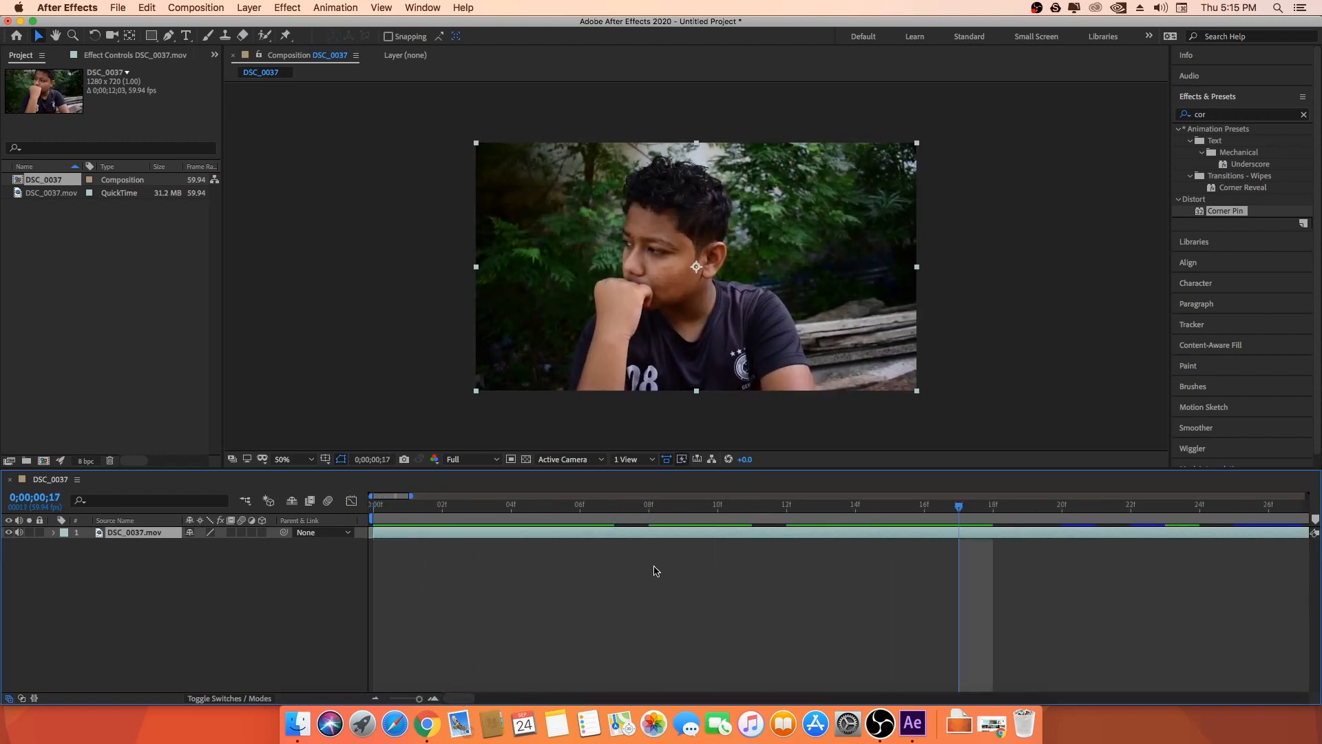
scroll(652, 570, down, 5)
drag(746, 507, 1106, 525)
scroll(1089, 539, down, 2)
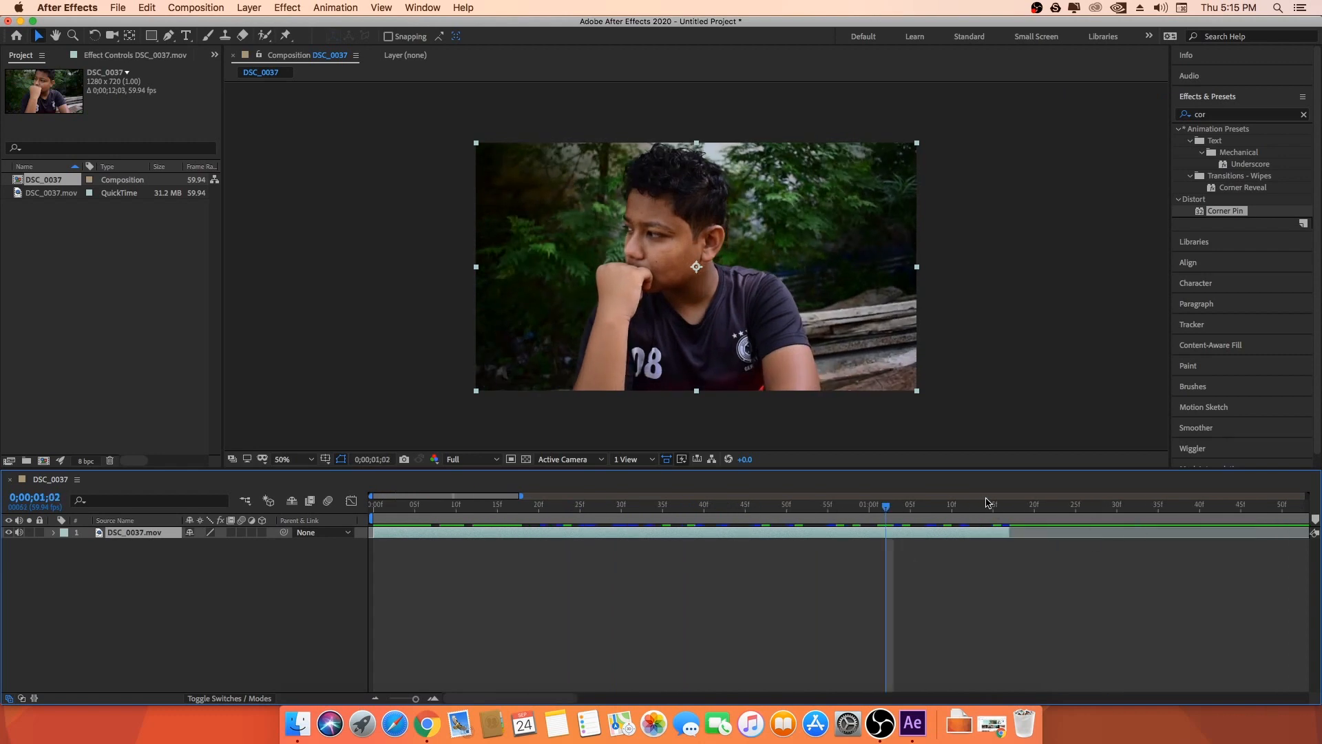
click(1000, 507)
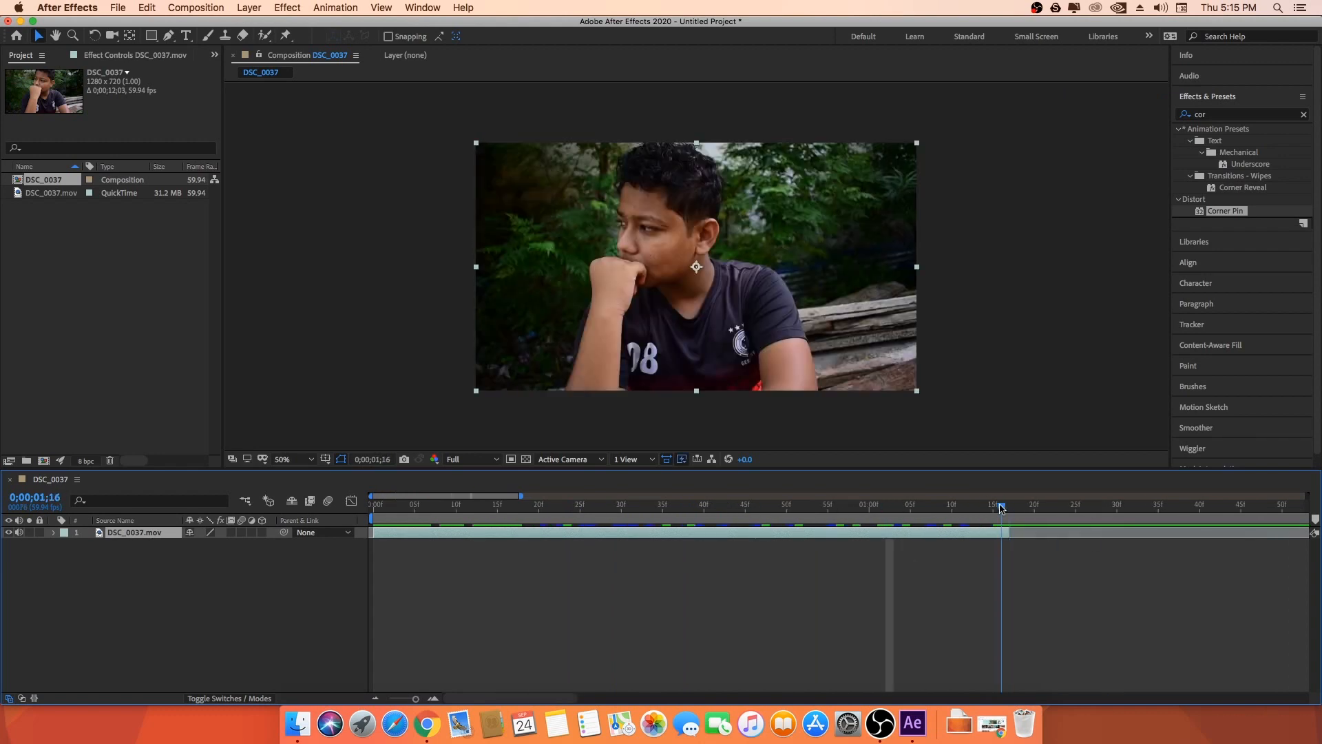
key(n)
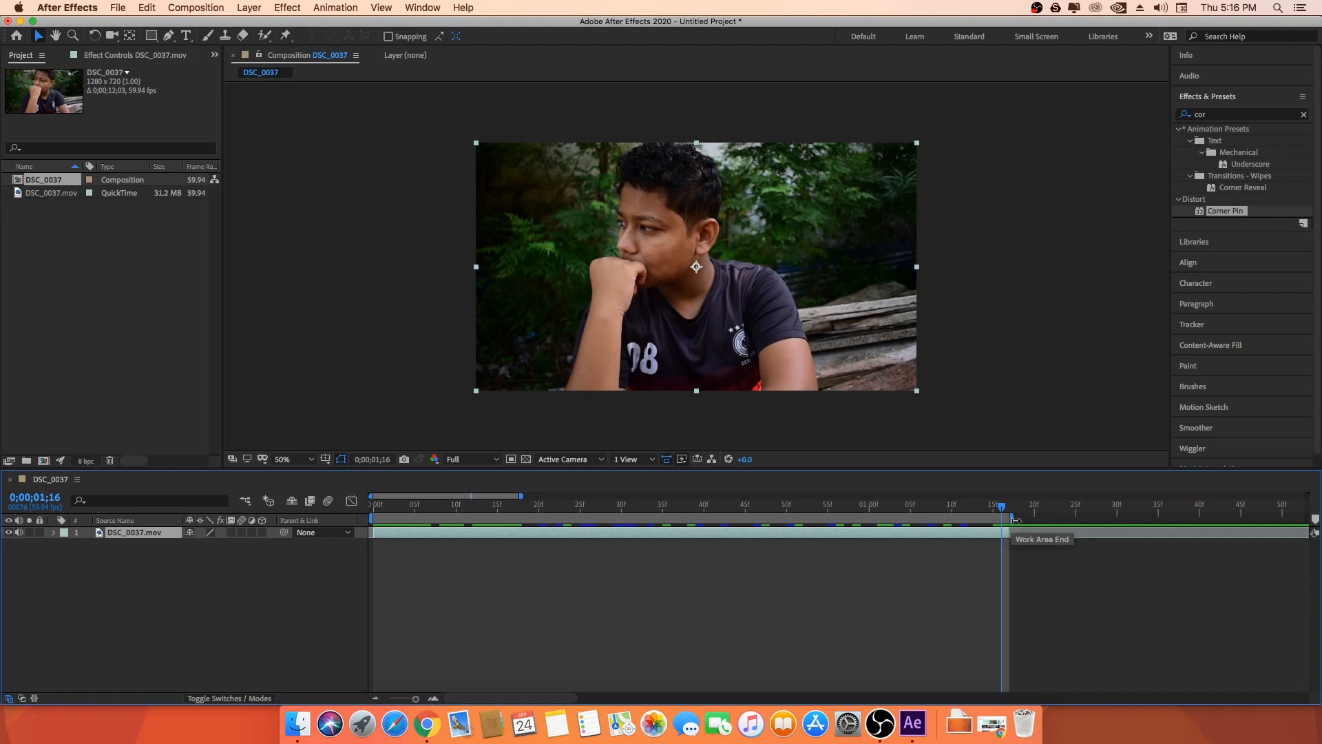
right_click(830, 520)
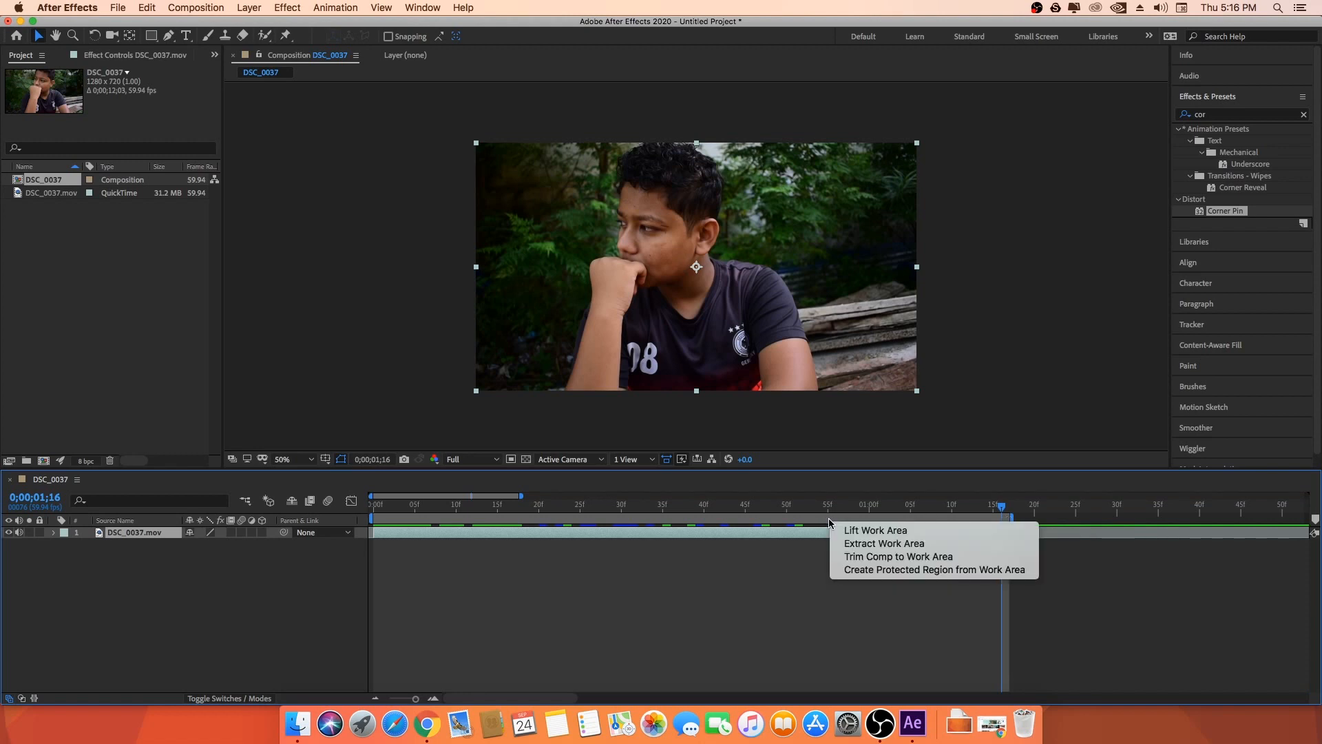
click(883, 559)
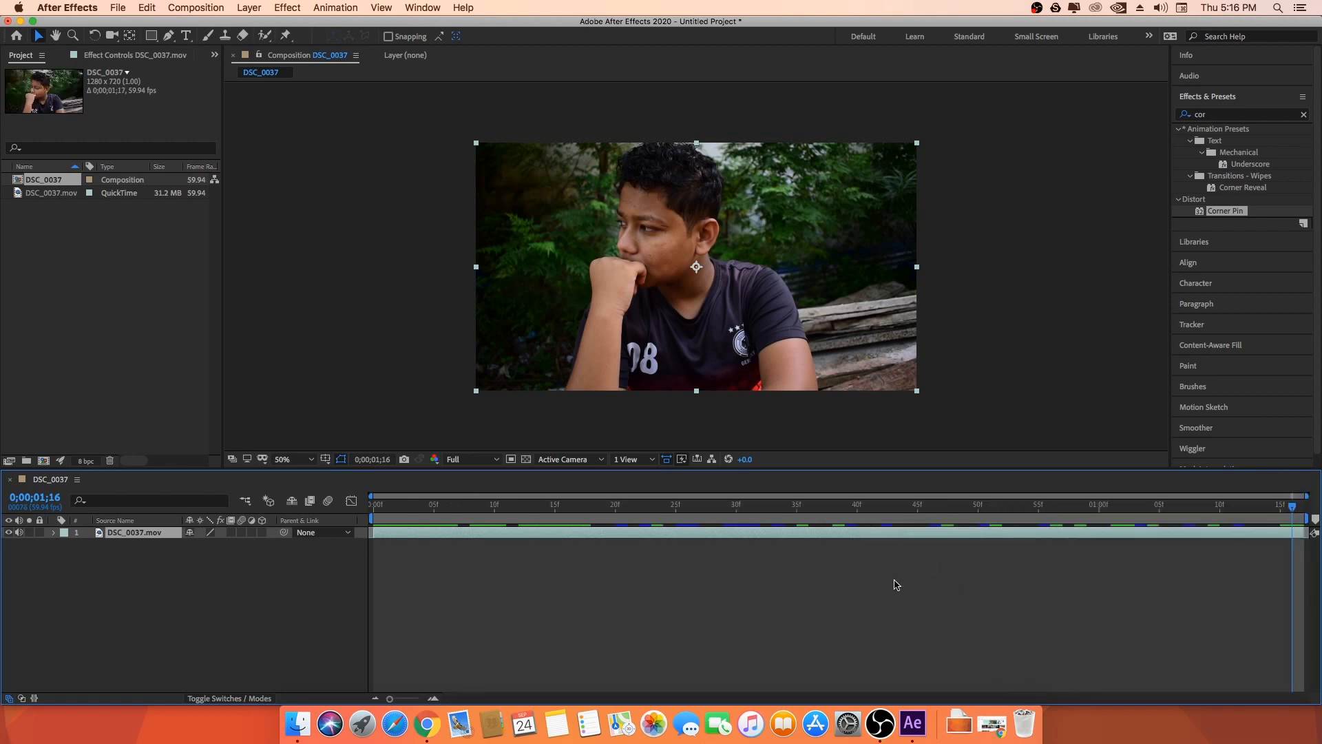
Step: Preview the trimmed DSC_0037 composition from its first frame and stop the playback
drag(389, 508, 312, 518)
key(space)
drag(412, 508, 14, 525)
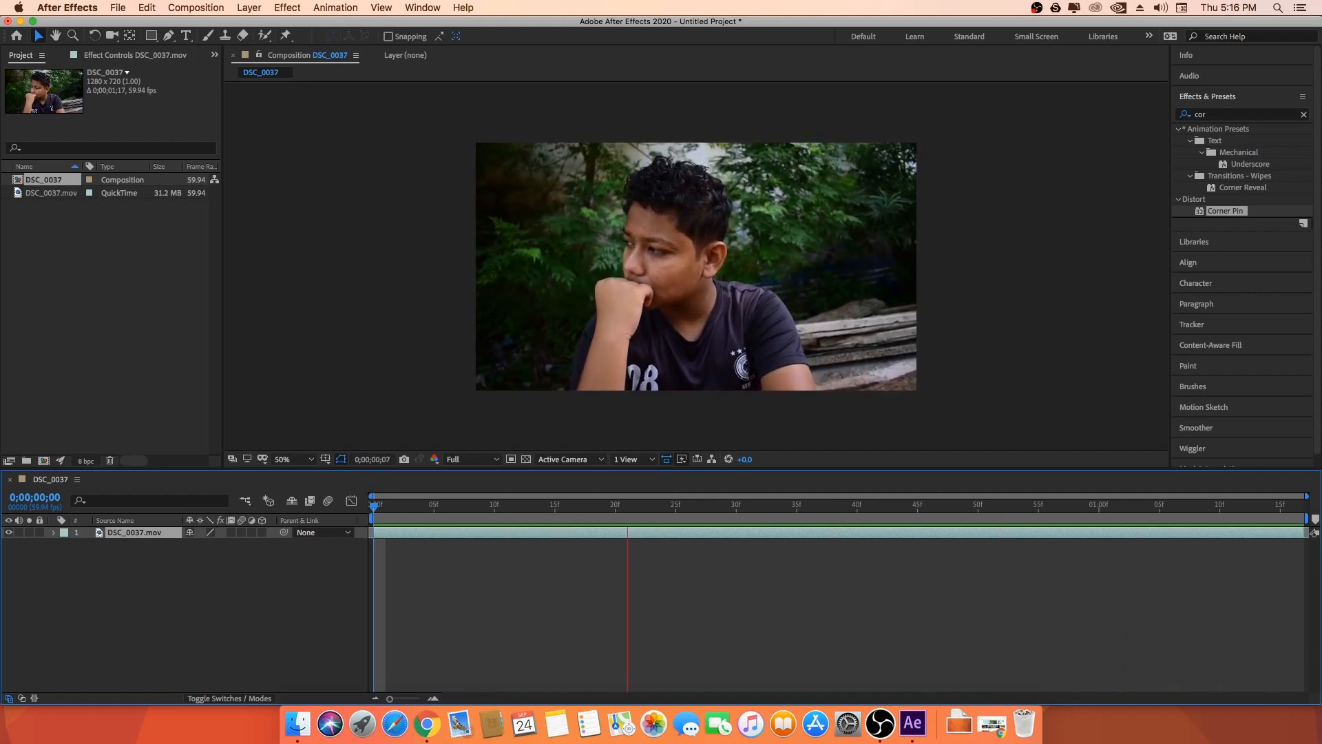
key(super+m)
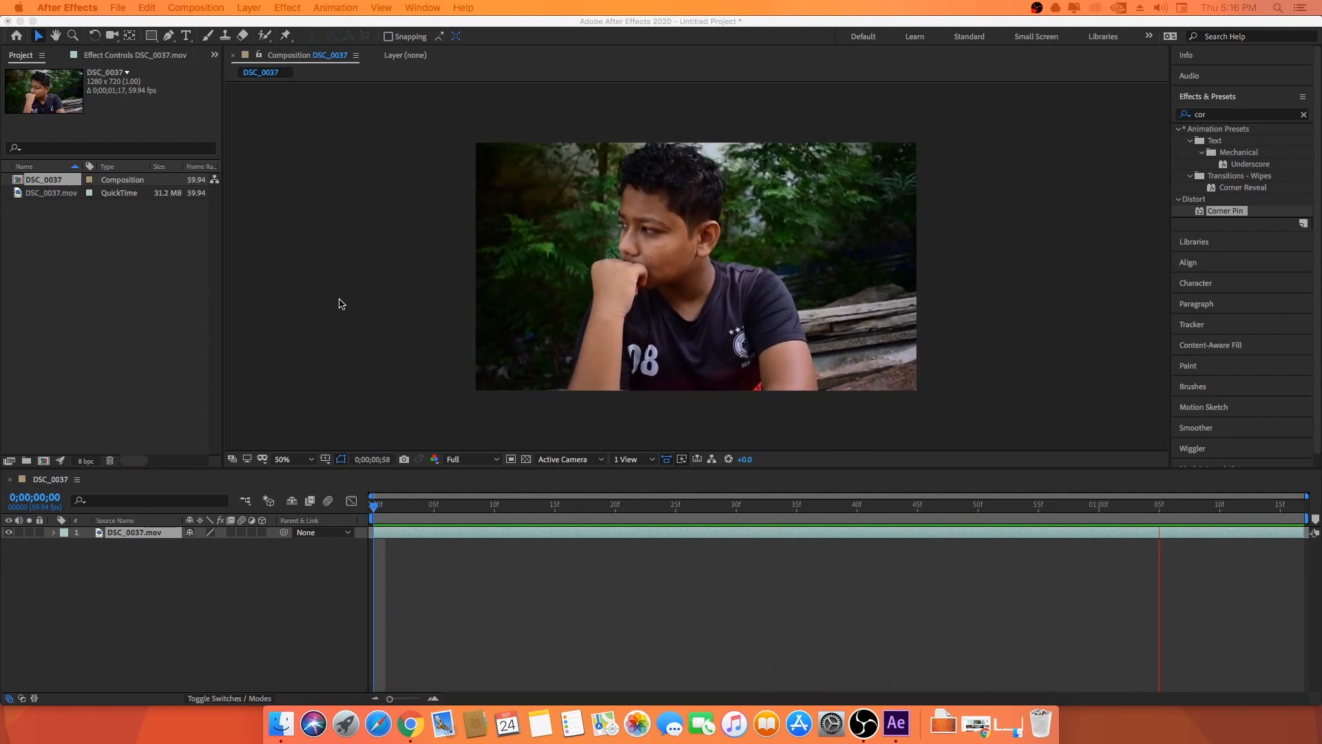
click(411, 511)
Step: Examine the skin on the subject's forehead and cheek up close in the composition's first frame
click(124, 534)
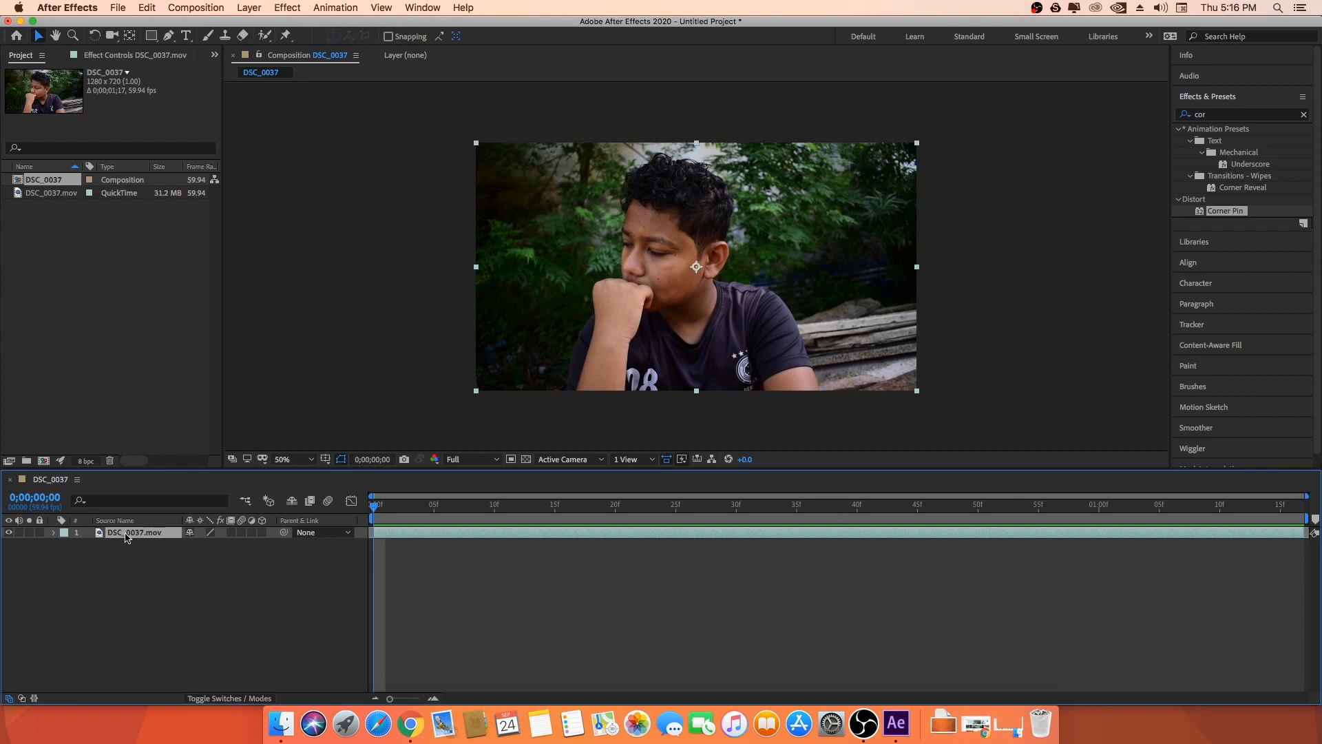
scroll(659, 292, up, 2)
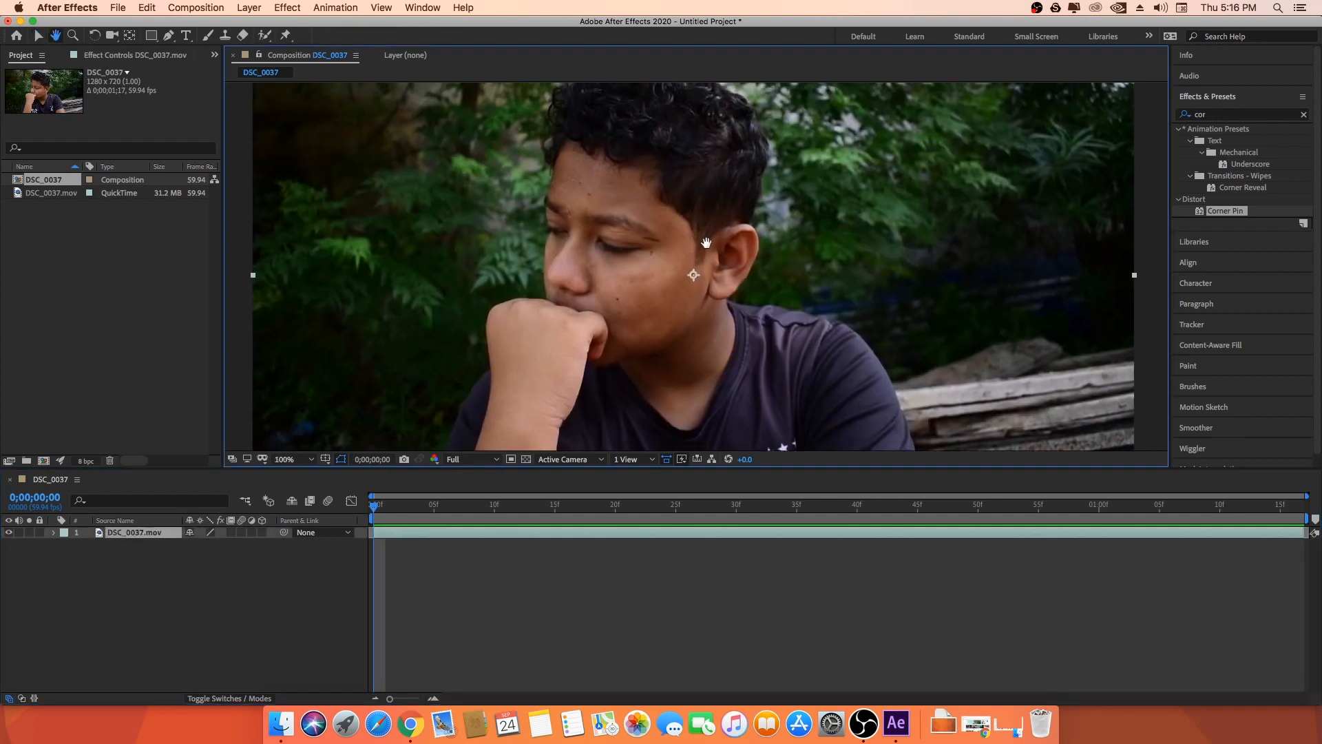
scroll(659, 293, up, 2)
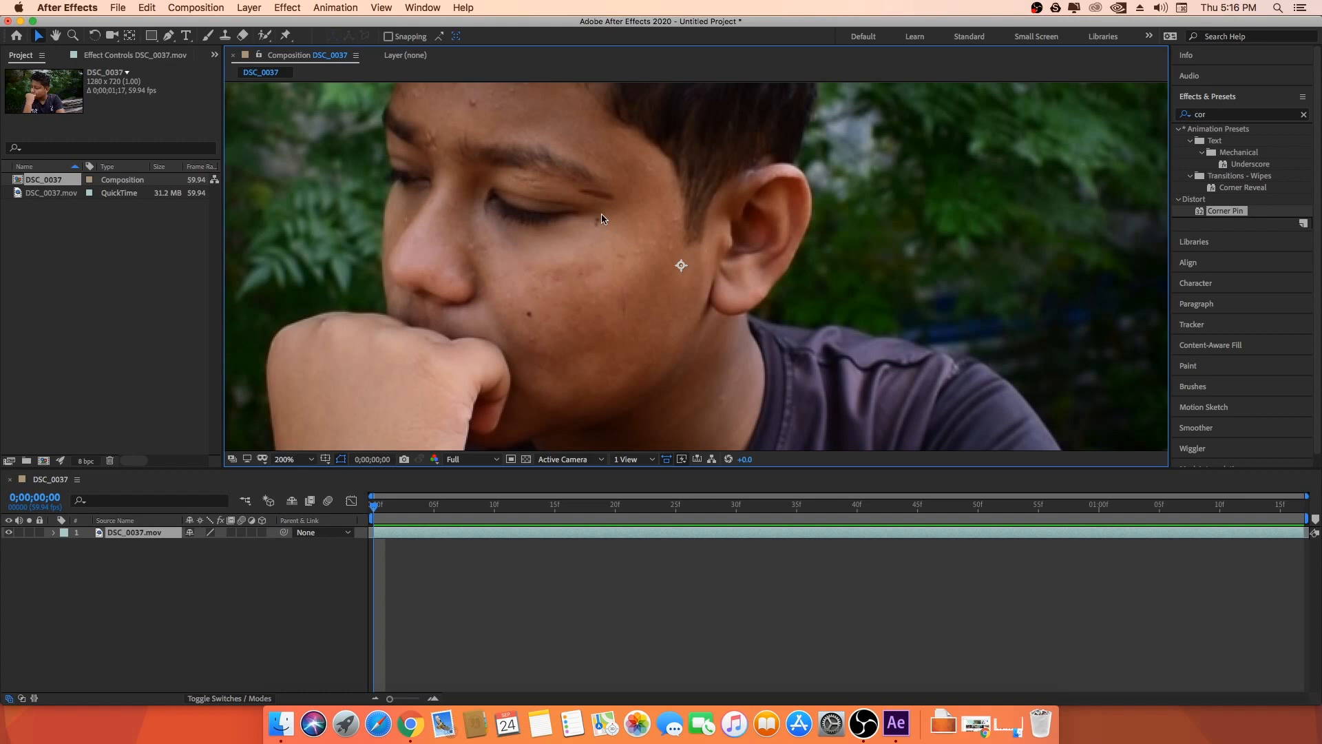
scroll(492, 153, up, 5)
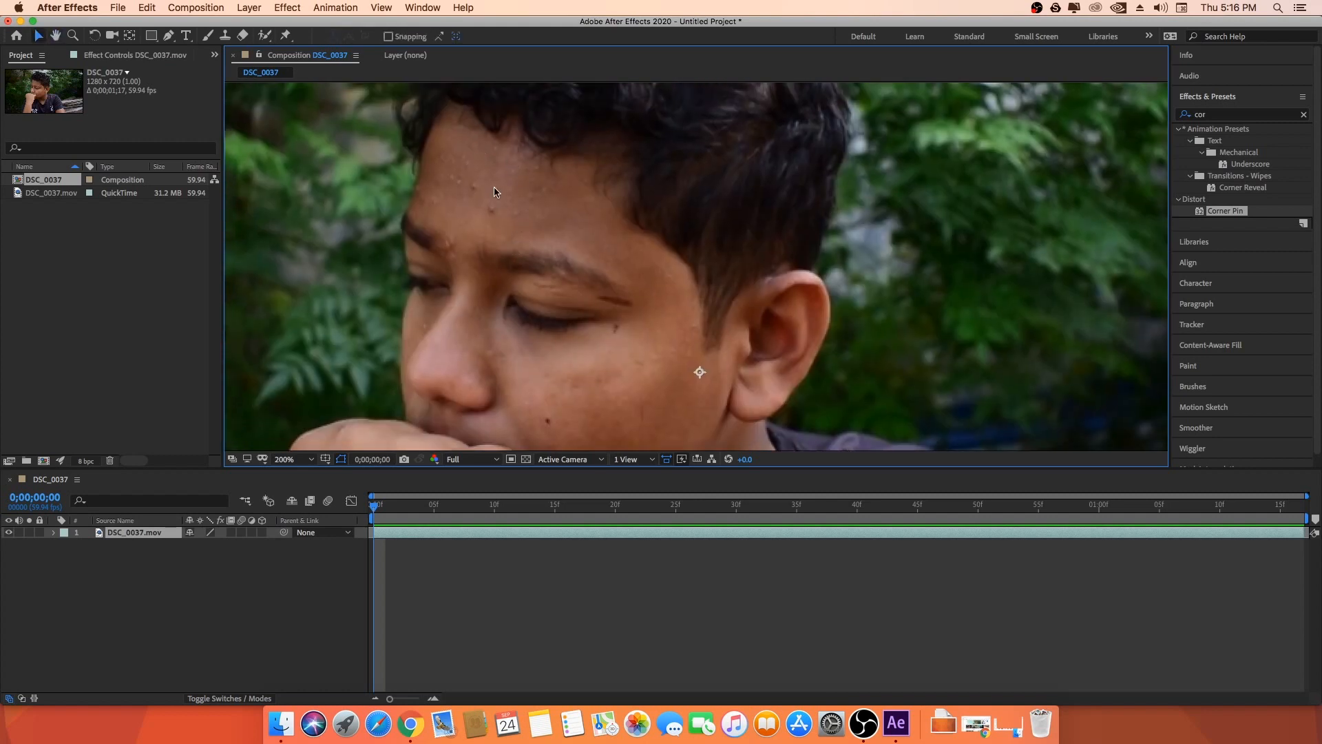
key(comma)
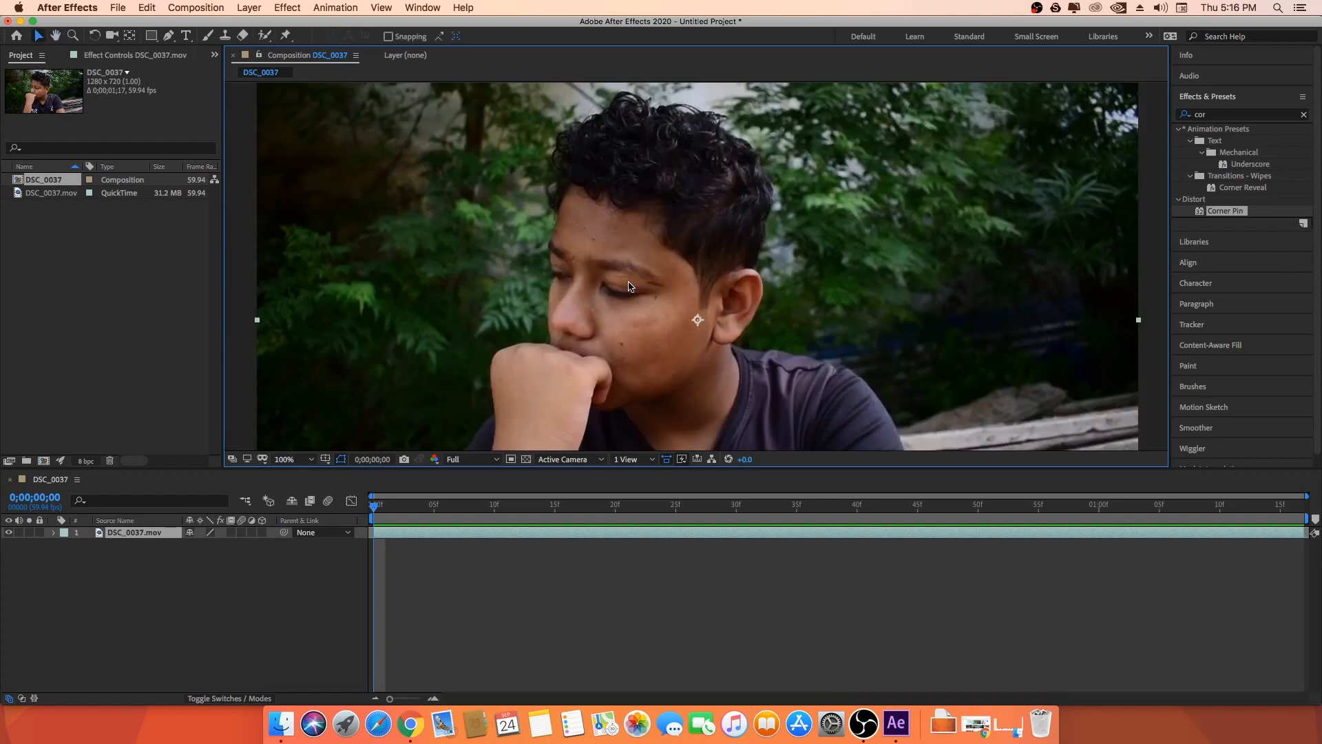
key(comma)
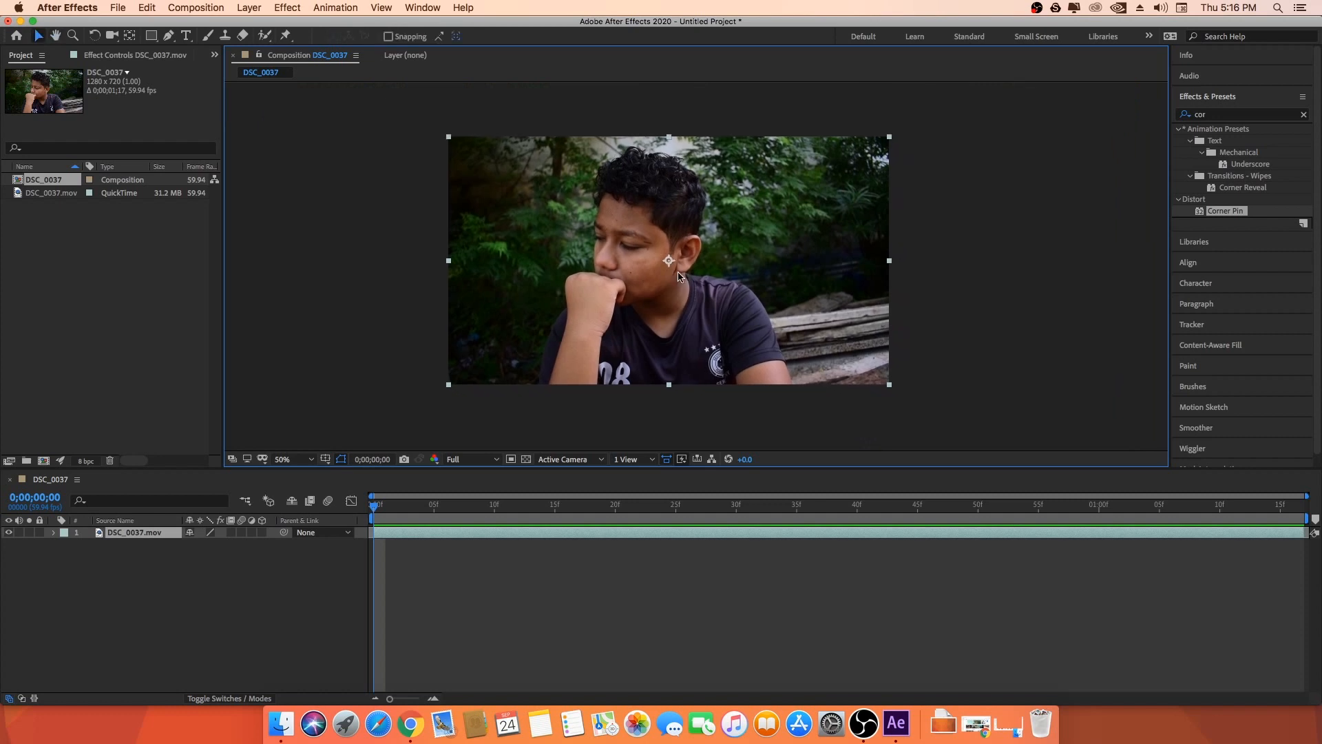
key(period)
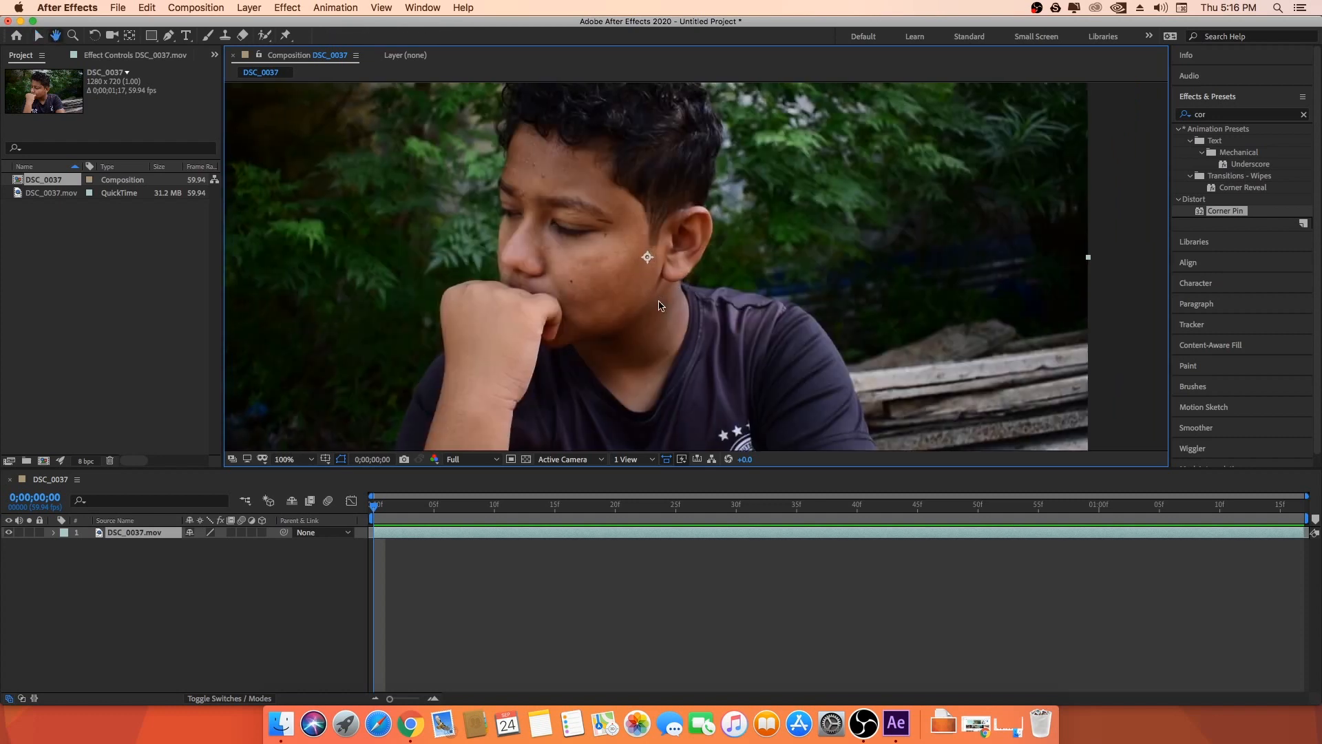
Step: Apply Track in Boris FX Mocha to the DSC_0037.mov layer and start Mocha AE
click(177, 575)
click(151, 536)
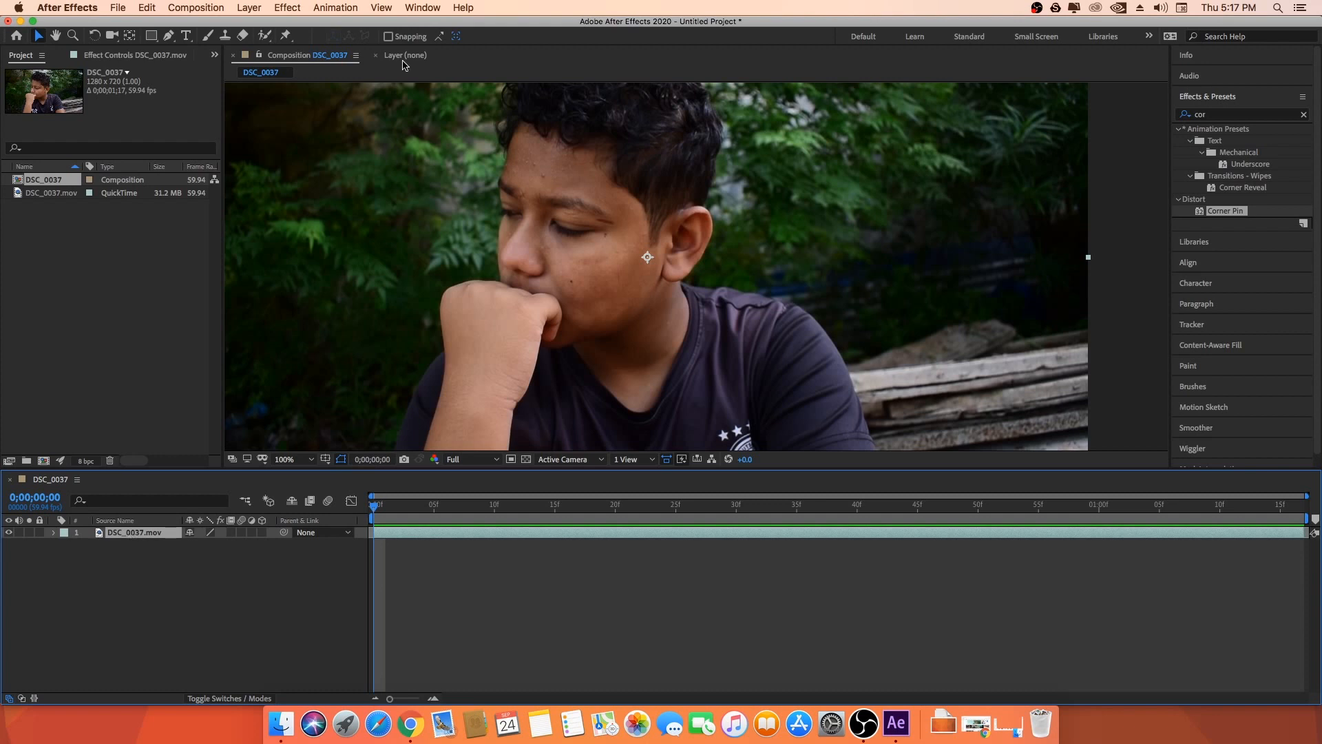
click(336, 8)
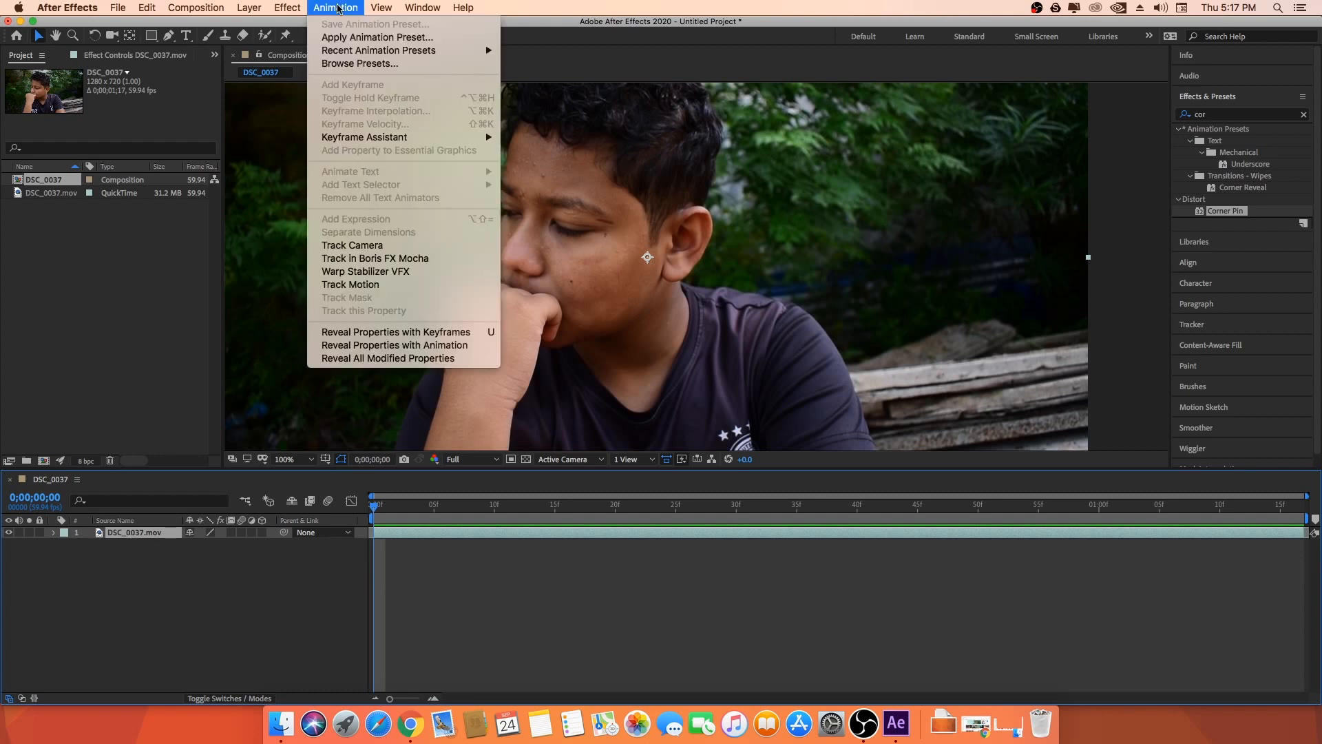
click(416, 259)
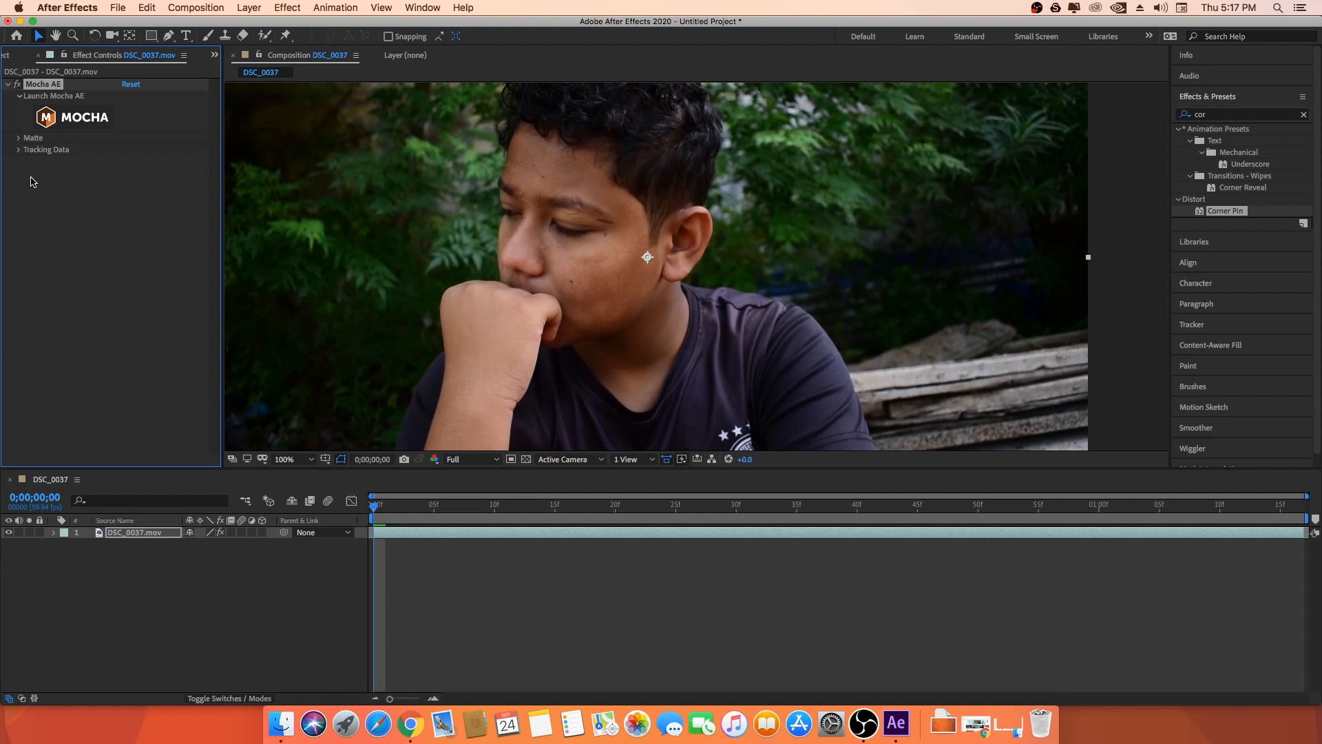
click(76, 122)
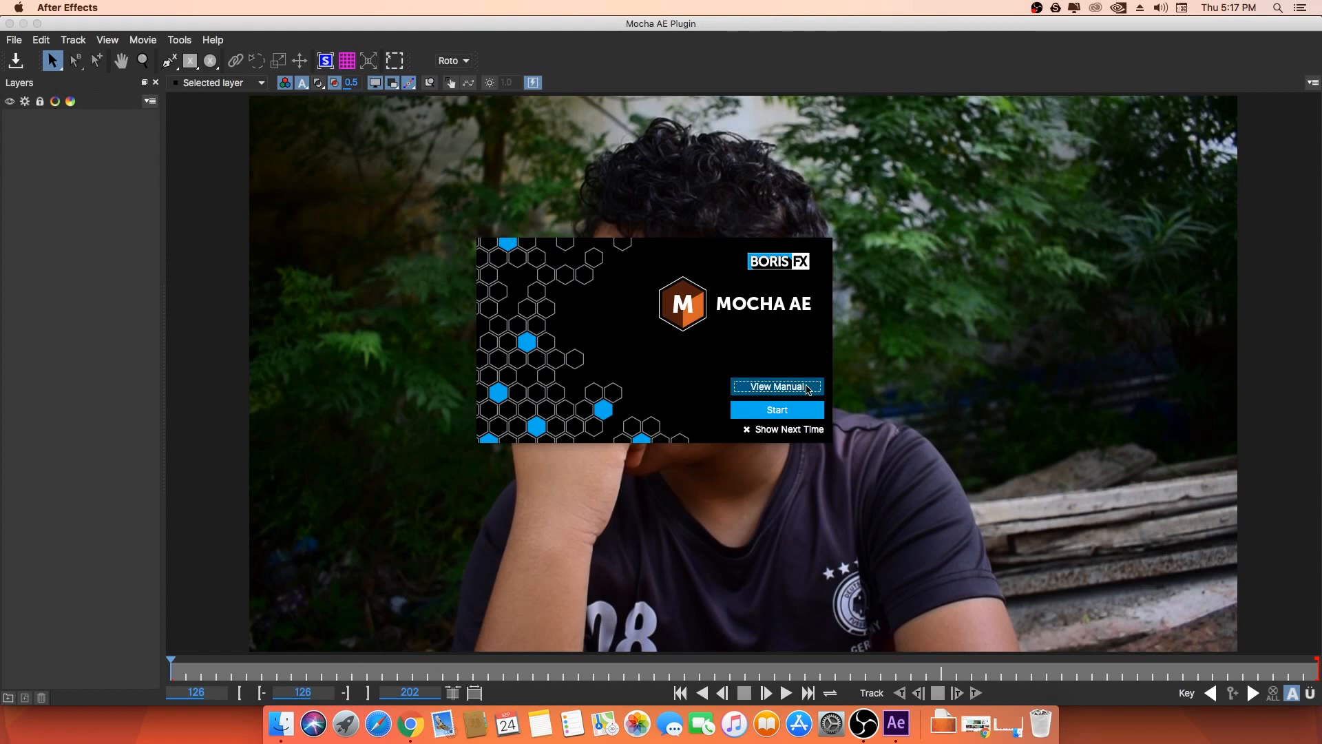
click(777, 410)
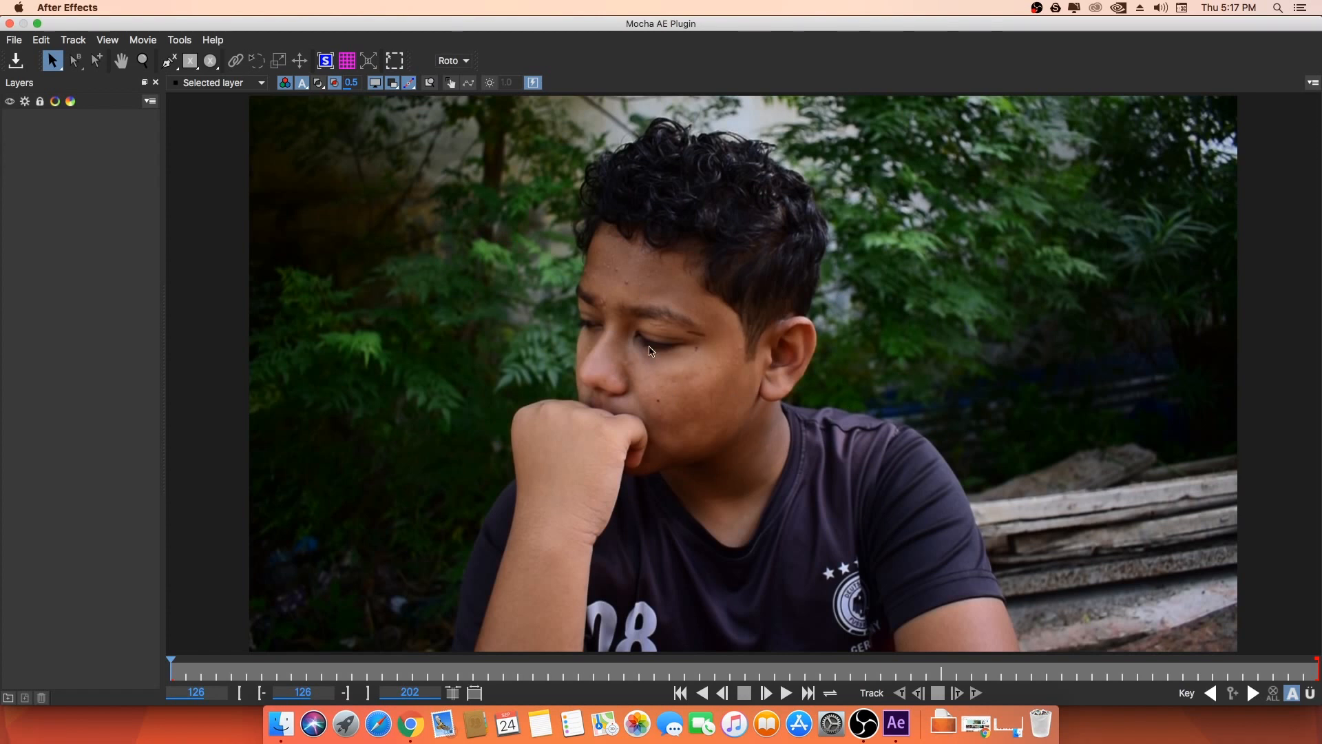
Step: Switch the Mocha AE workspace from Roto to Classic, trying the Essentials layout first
drag(237, 30, 294, 31)
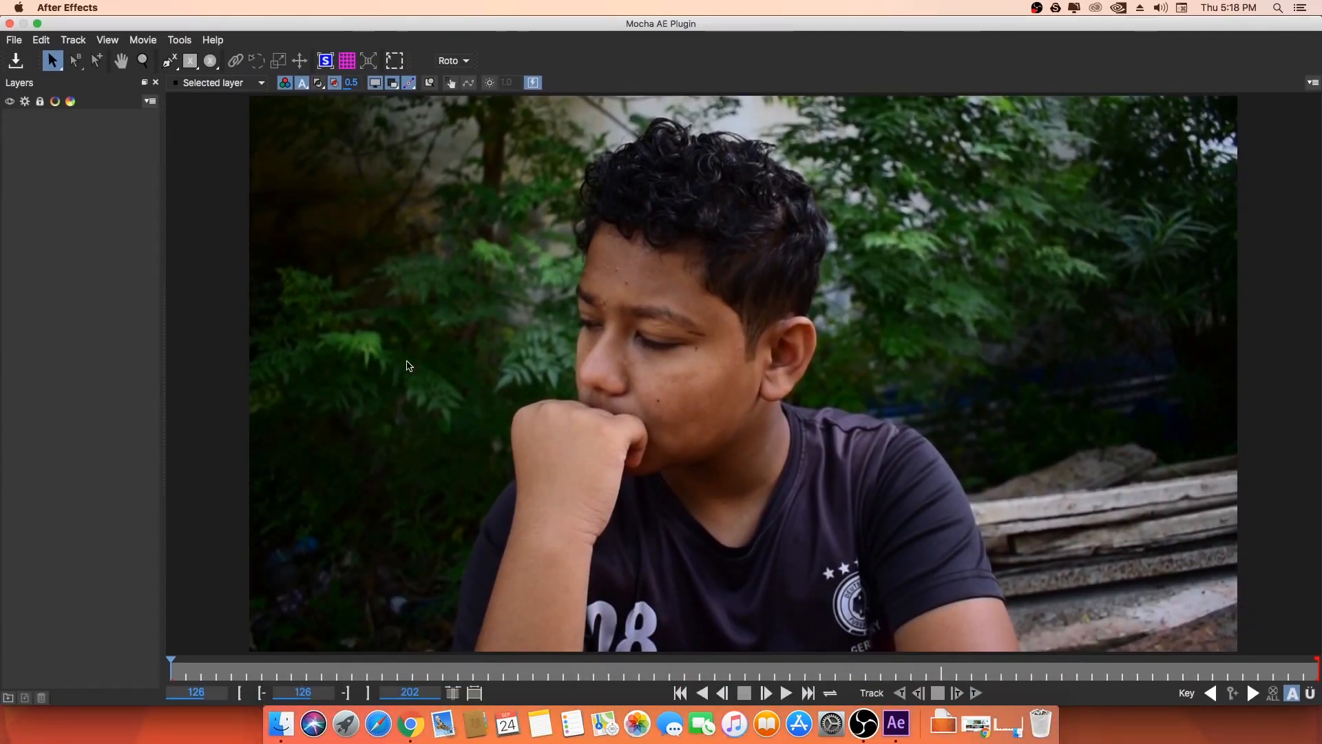
click(458, 62)
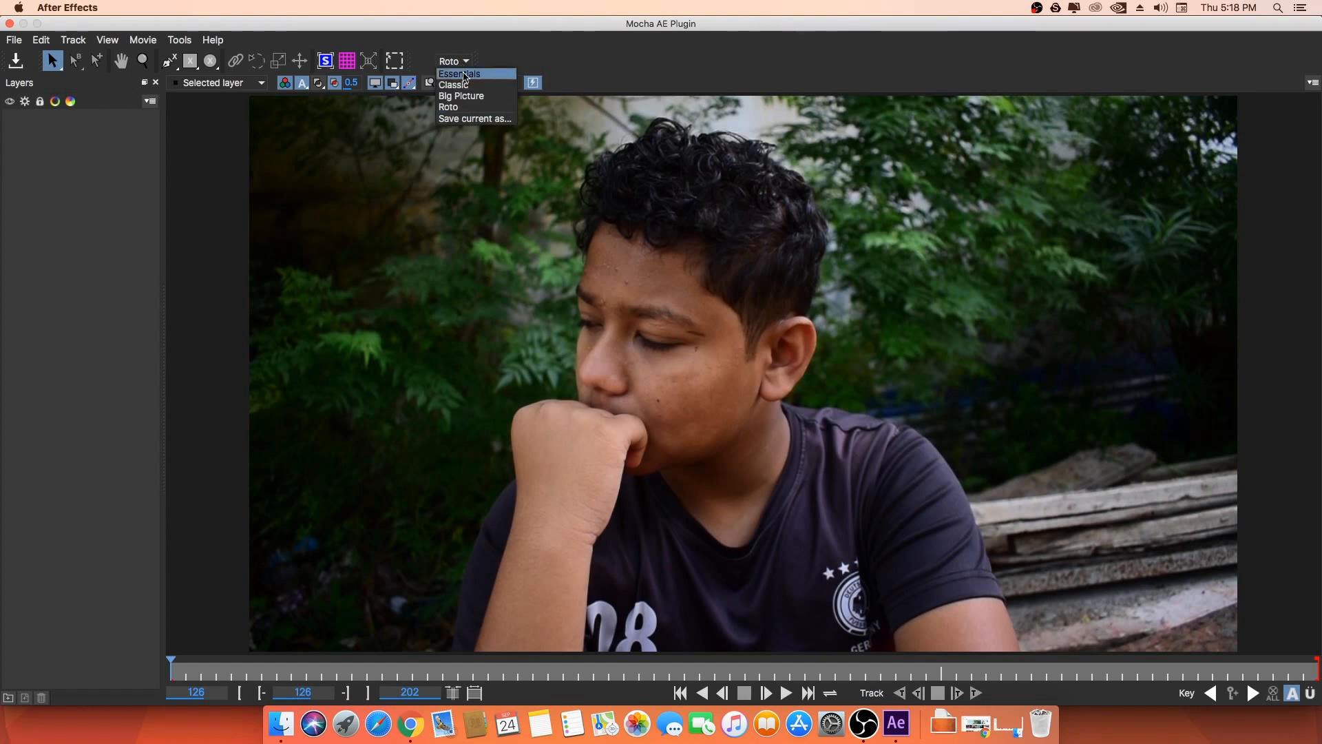
click(465, 75)
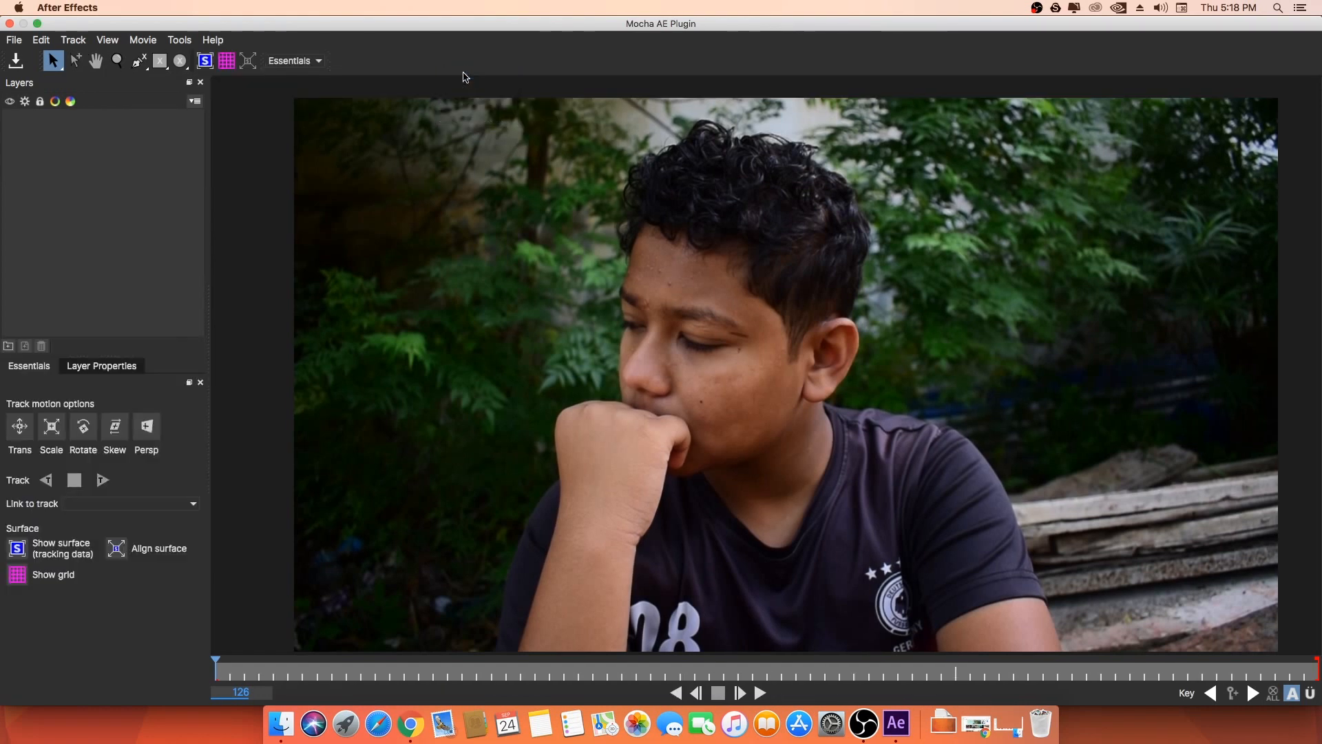
click(322, 66)
click(311, 86)
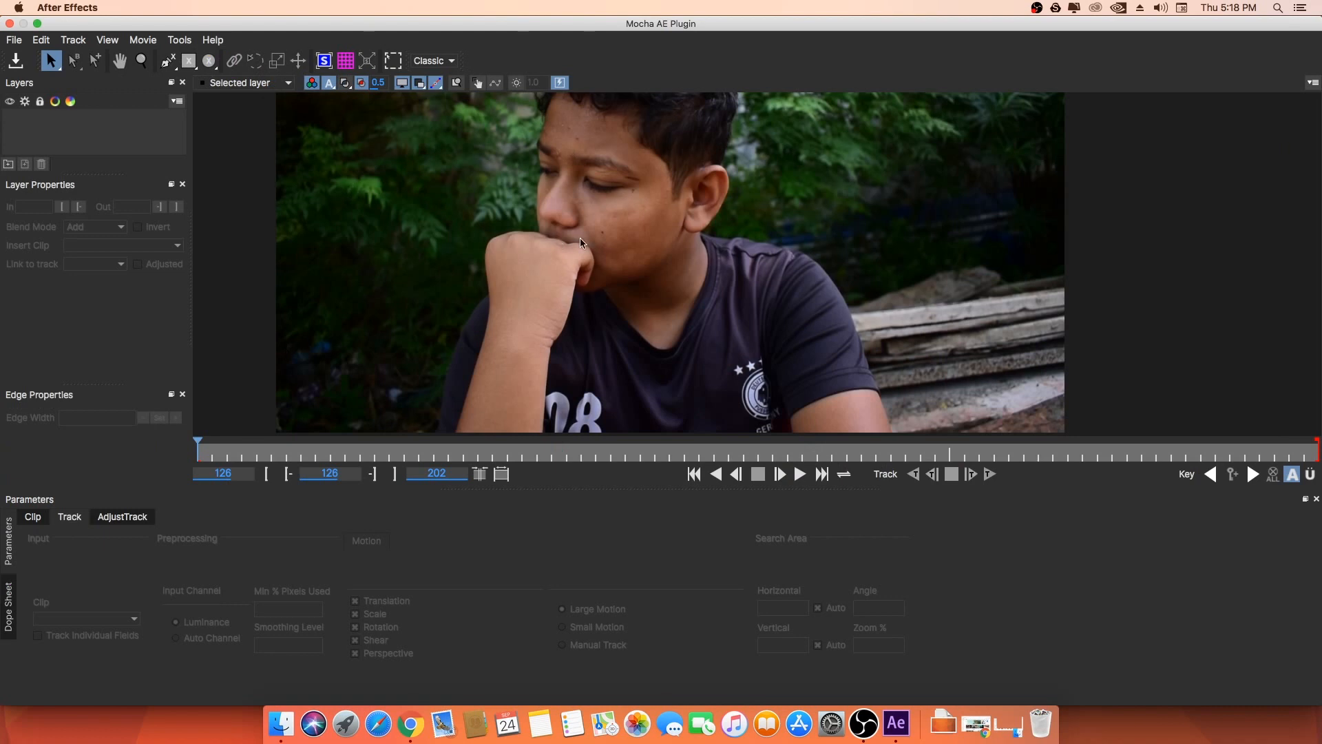
Step: Zoom and pan around the subject in the viewer until the whole frame is in view
key(x)
drag(611, 199, 635, 231)
key(z)
key(x)
key(z)
key(x)
drag(667, 165, 673, 201)
key(z)
key(x)
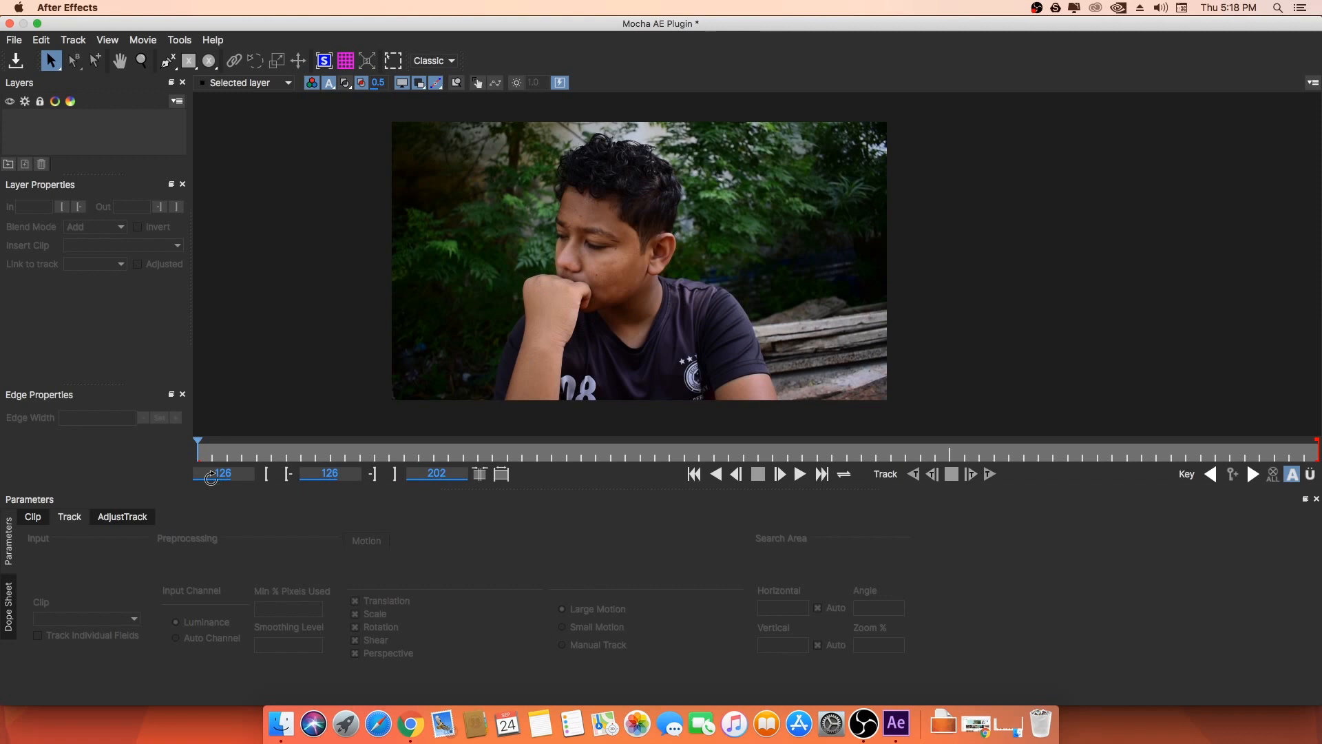
Step: Play the clip forward in the viewer and return to the first frame, 126
drag(197, 450, 89, 472)
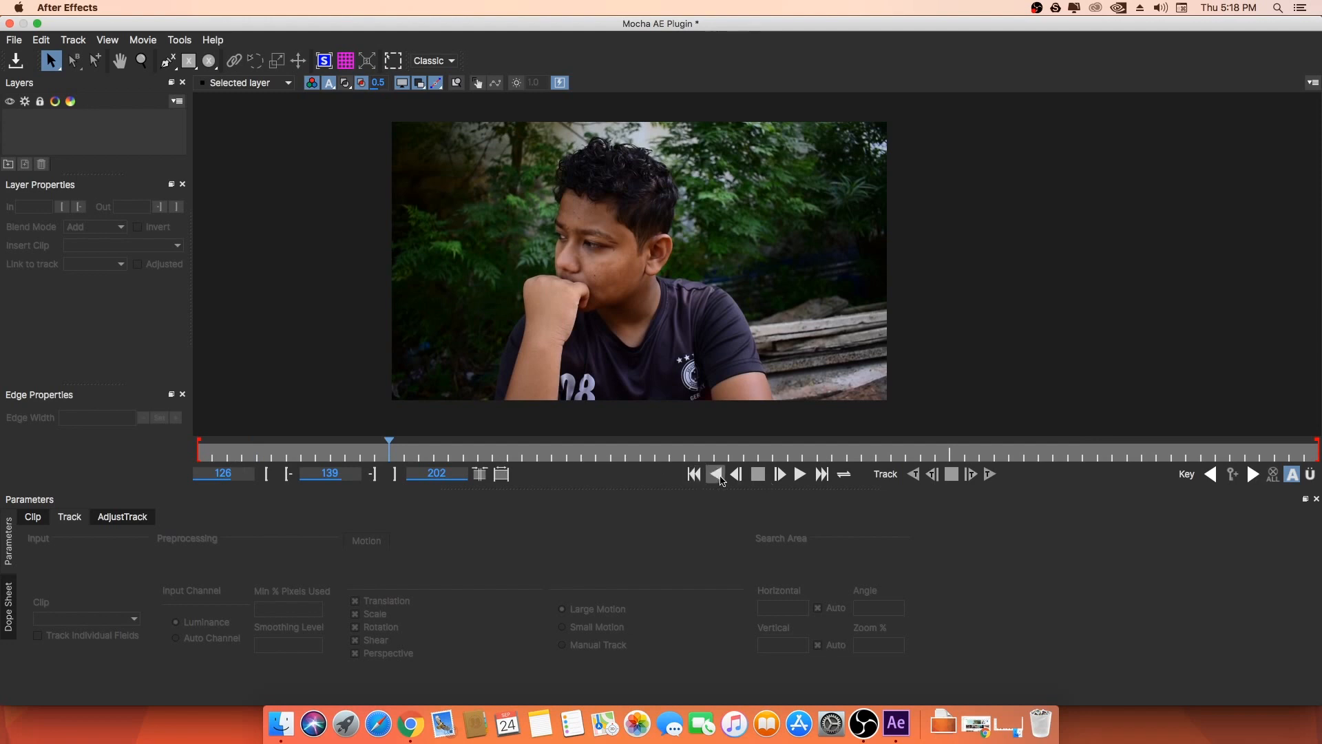
click(799, 475)
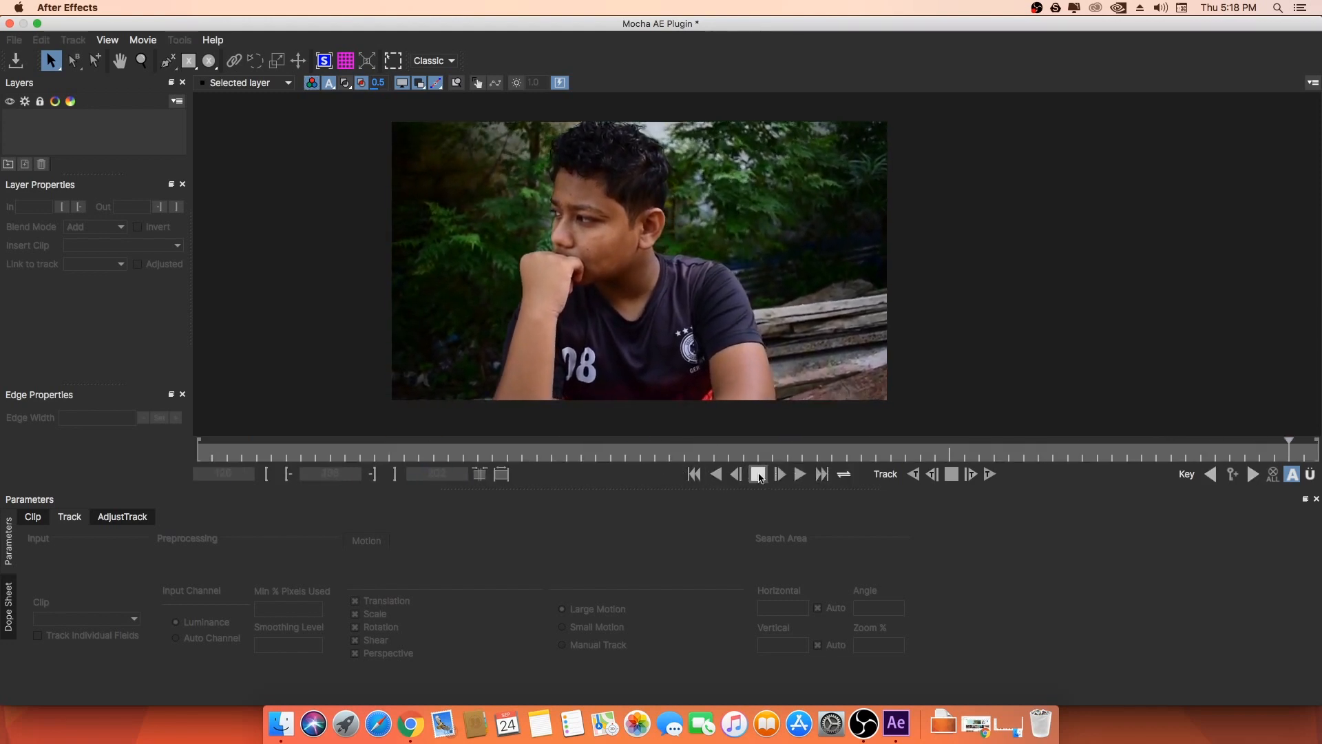
click(799, 475)
drag(1156, 449, 197, 434)
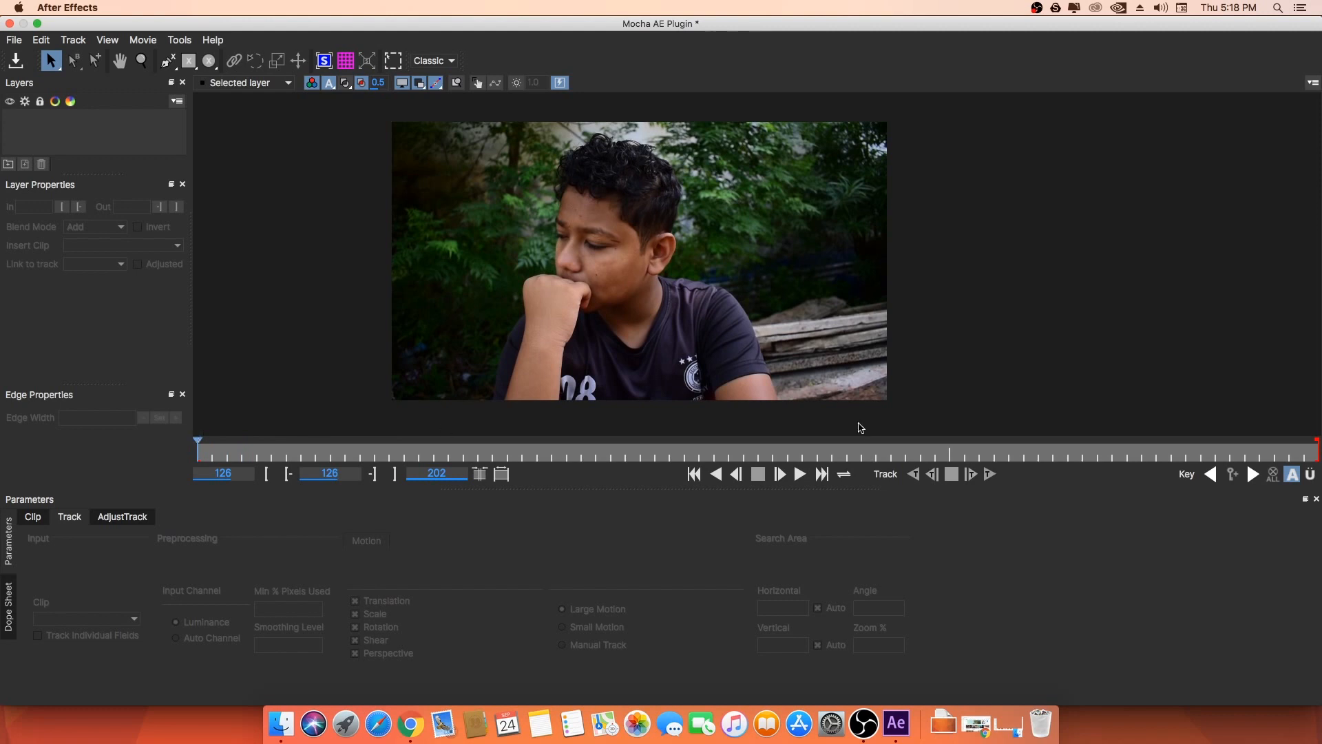
Step: Play the clip in loop and play-once modes, and set the playback mode back to back-and-forth
click(844, 475)
click(800, 474)
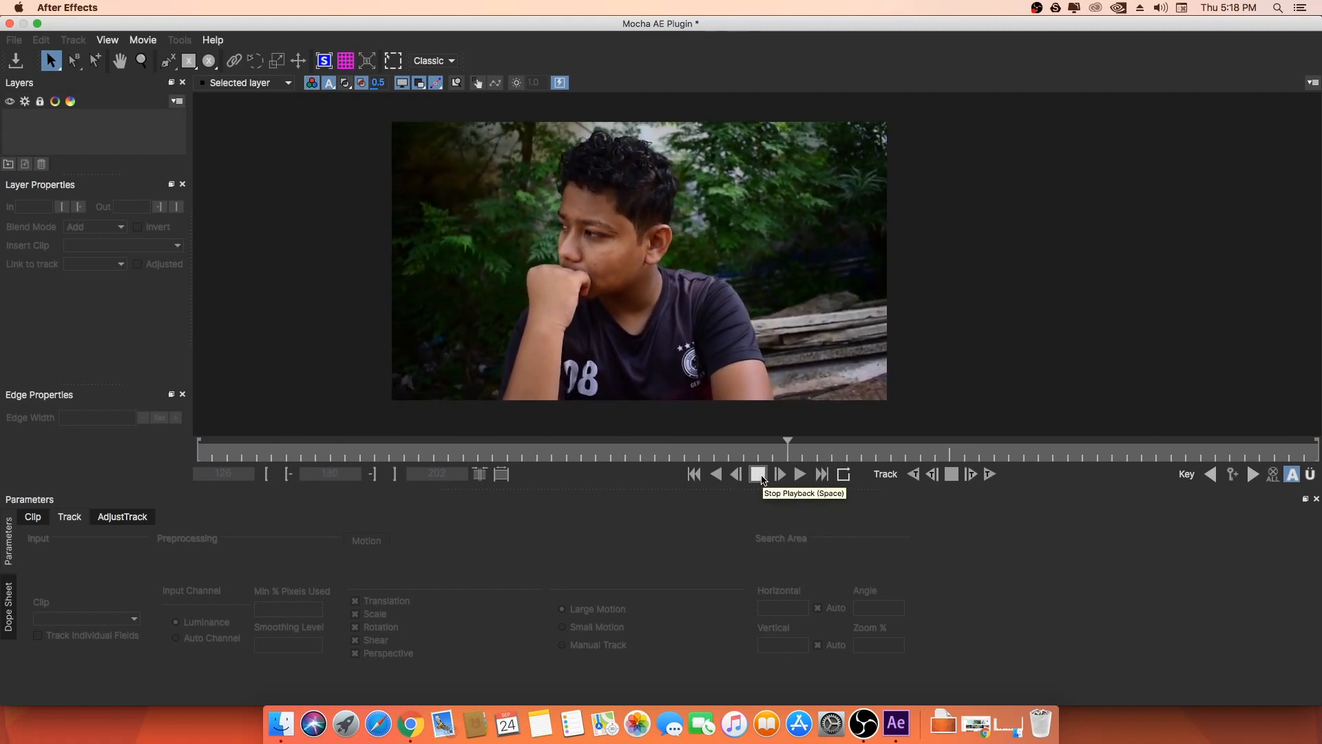
click(844, 475)
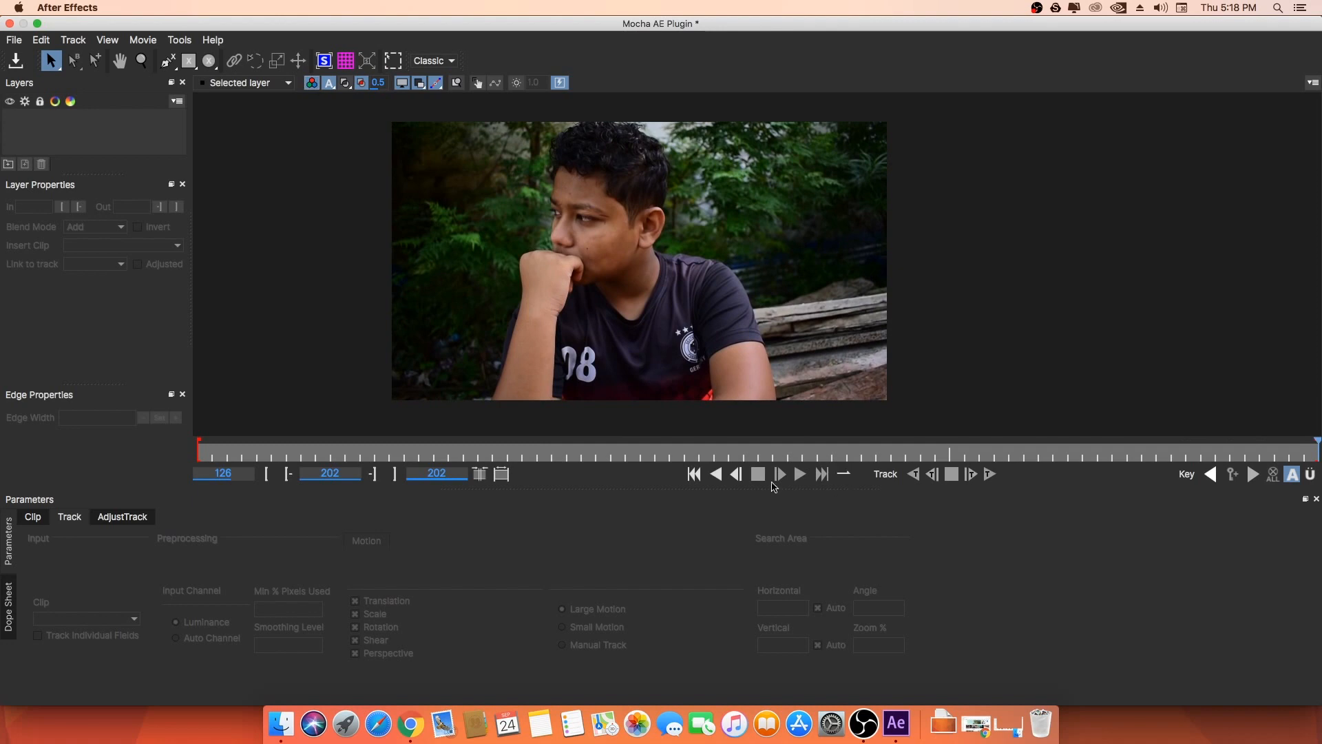
click(732, 477)
click(799, 474)
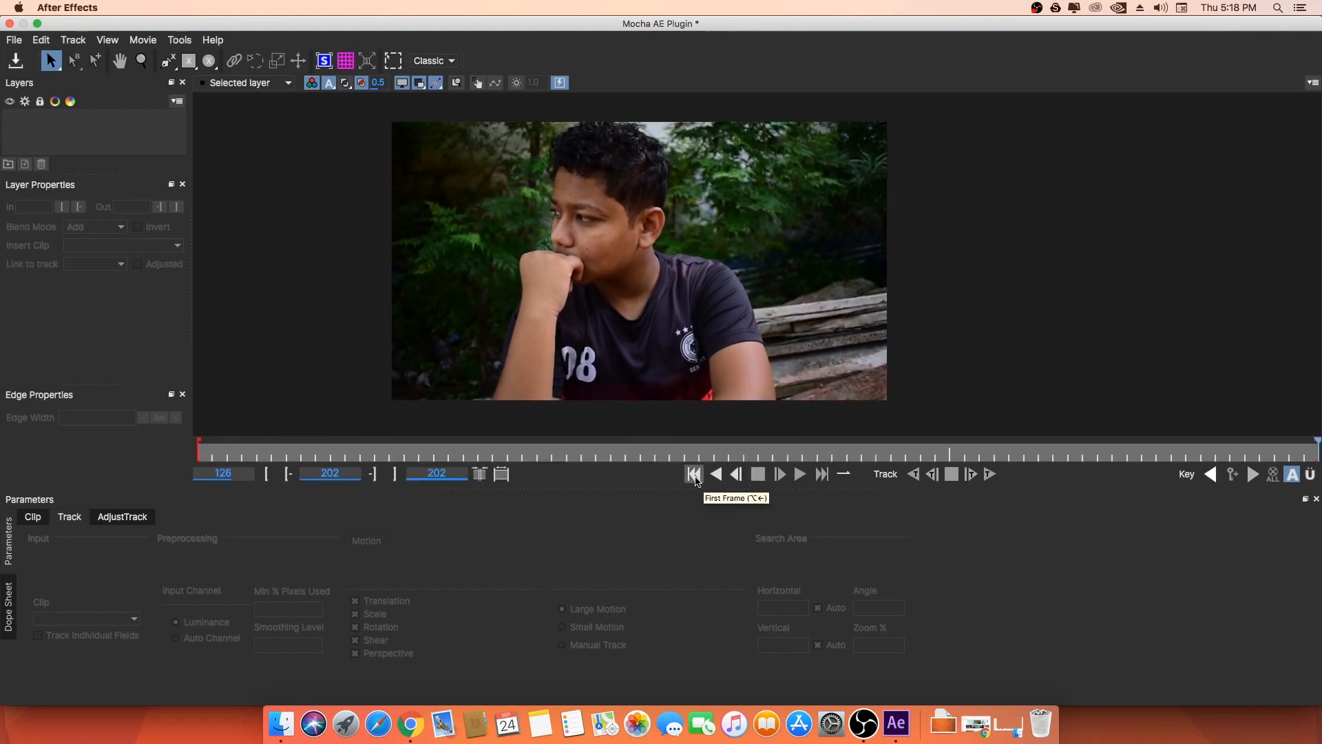
click(799, 474)
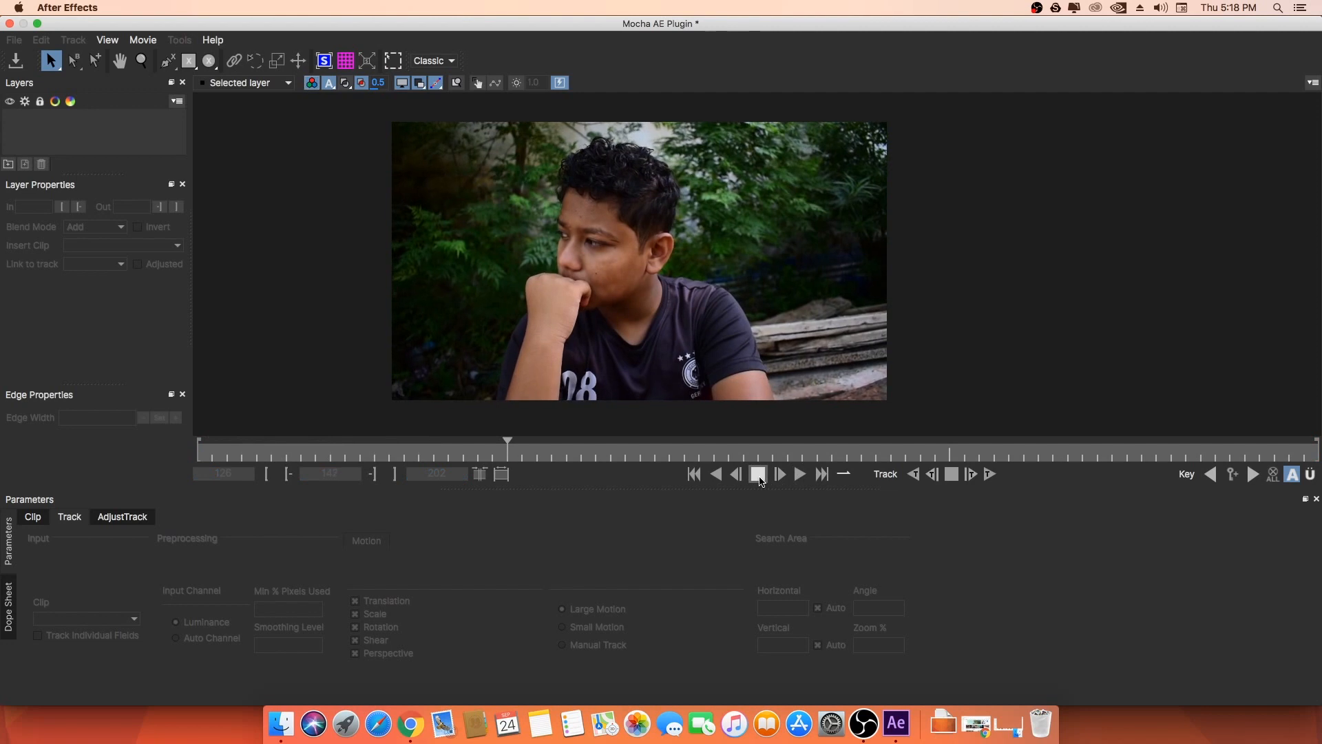
click(845, 475)
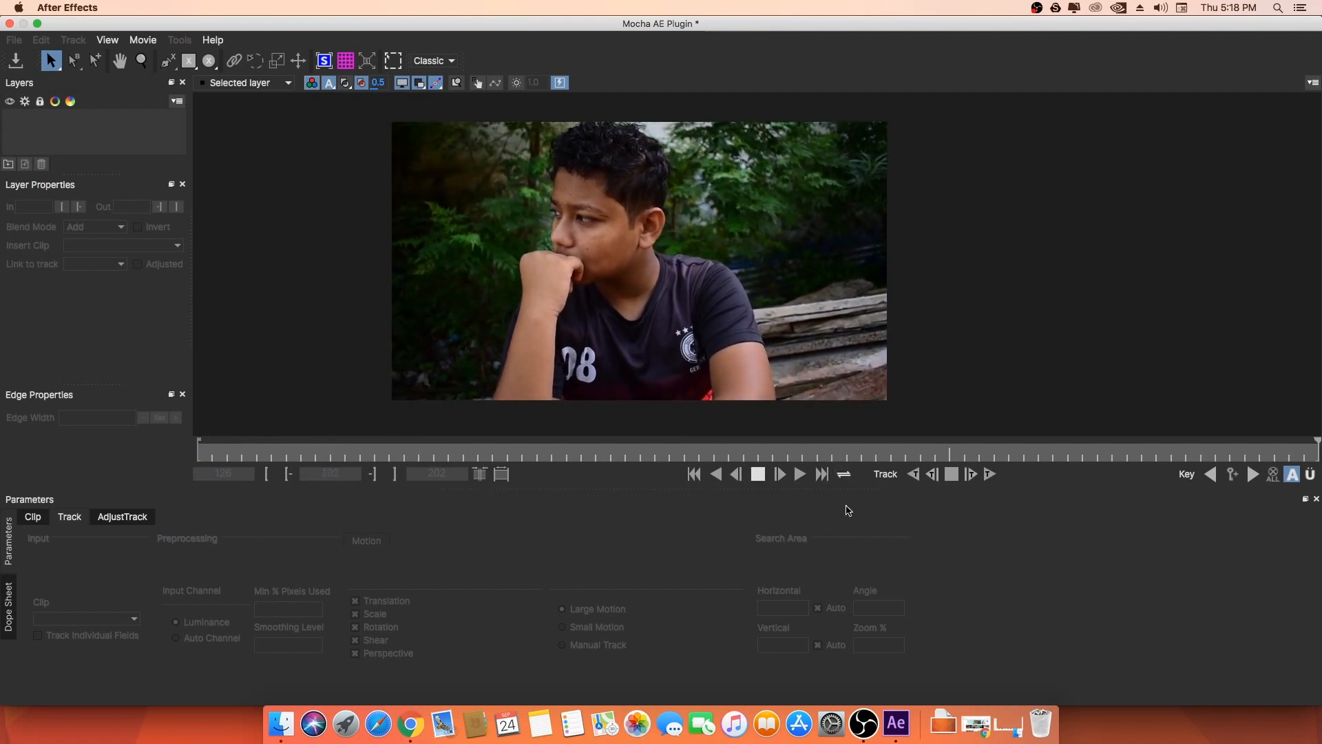
click(757, 475)
Step: Scrub through the clip's timeline and go to frame 169
drag(224, 454, 640, 457)
drag(453, 473, 1317, 444)
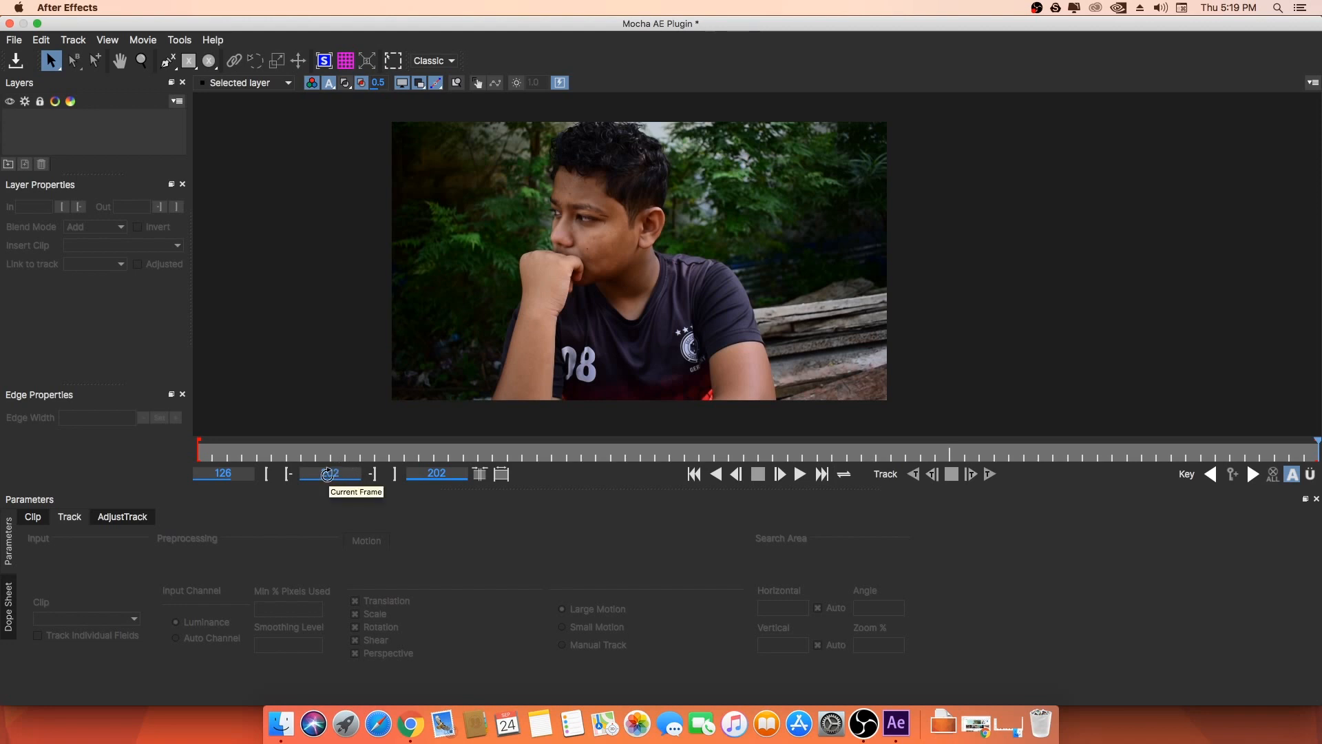
click(830, 454)
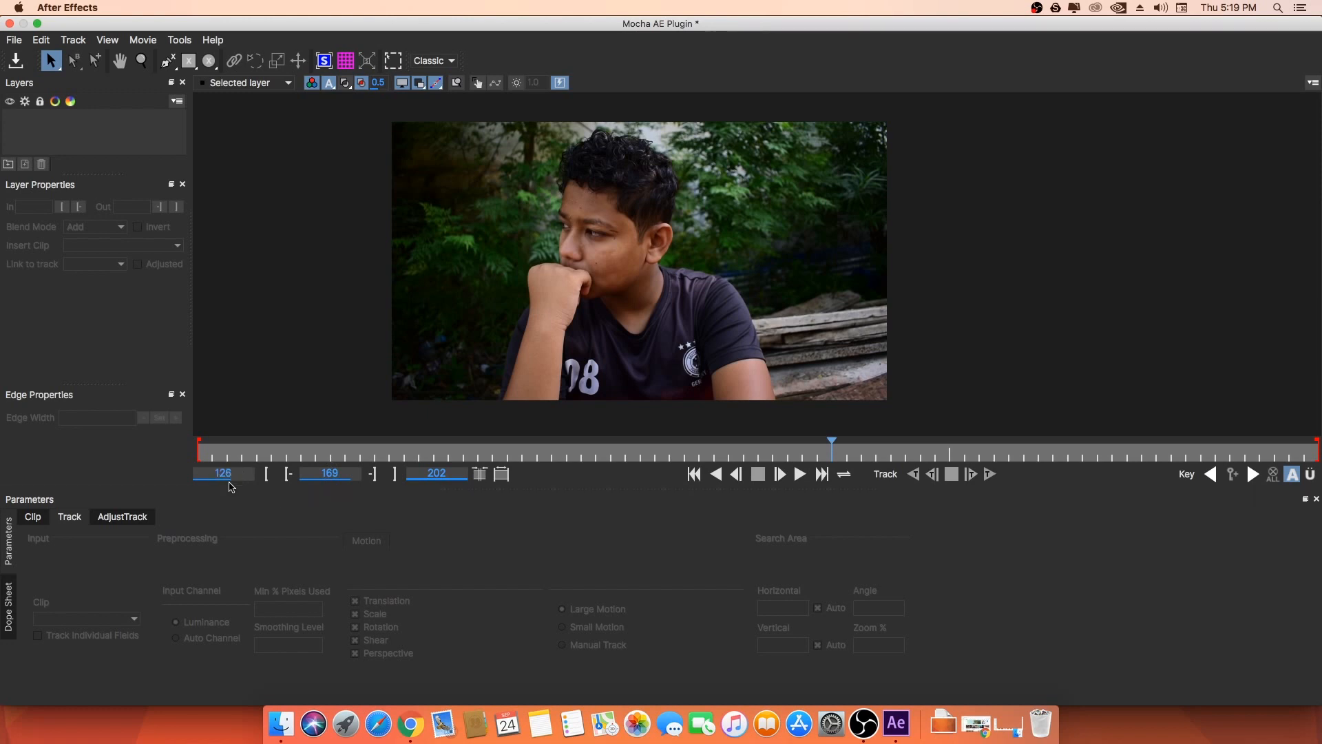
Step: Go back to the first frame, 126, and choose the Bezier-spline drawing tool
click(211, 452)
drag(211, 451, 198, 451)
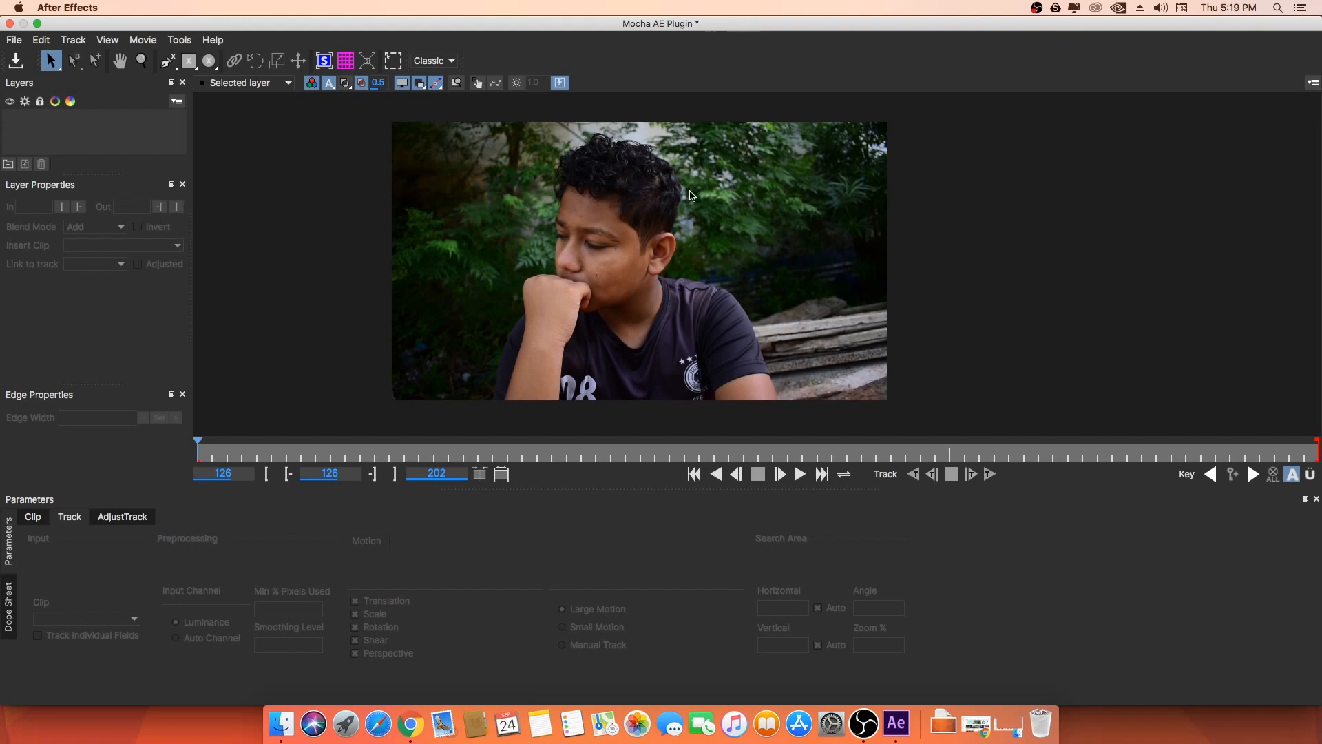
click(170, 61)
drag(172, 62, 169, 125)
Step: Draw a Bezier spline around the subject's fist and forearm, closing it below the lower edge of the footage
key(x)
drag(498, 196, 479, 224)
drag(564, 193, 541, 208)
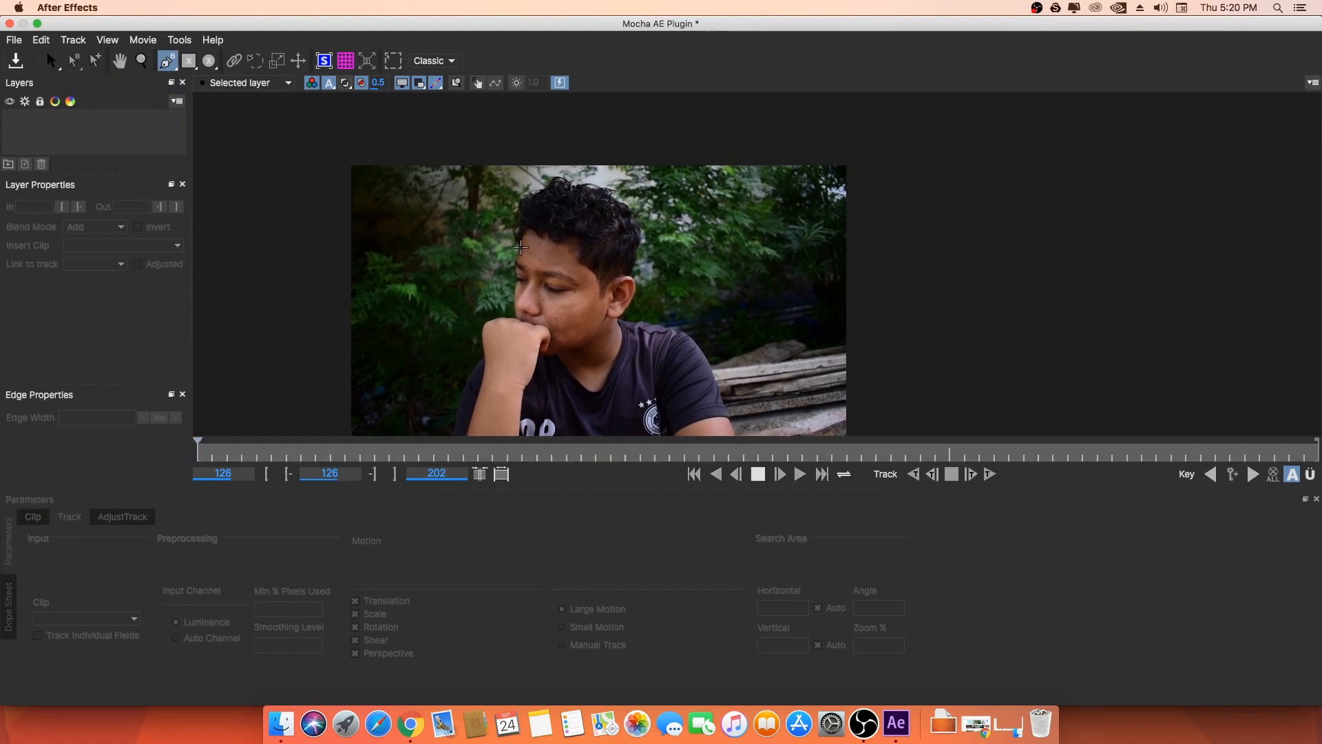
key(z)
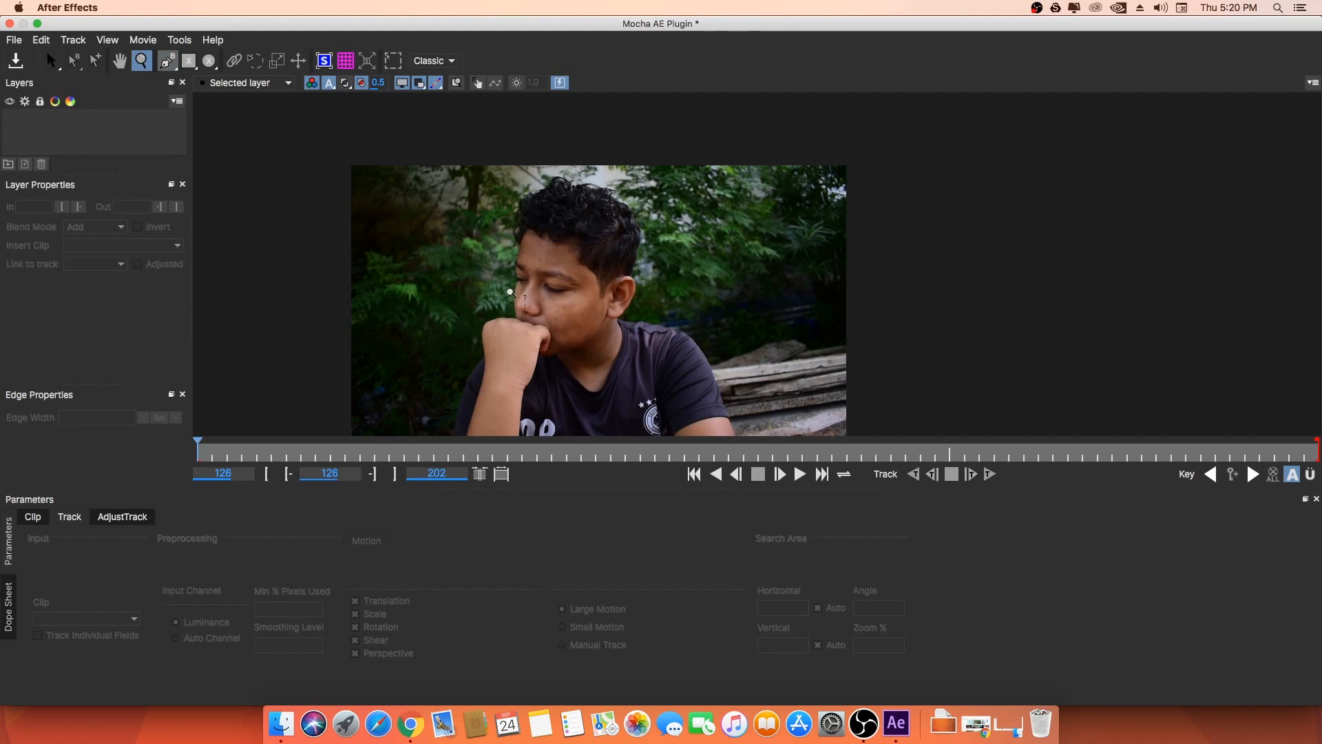
drag(506, 313, 493, 192)
key(x)
key(z)
drag(488, 279, 544, 202)
key(x)
key(z)
key(z)
key(x)
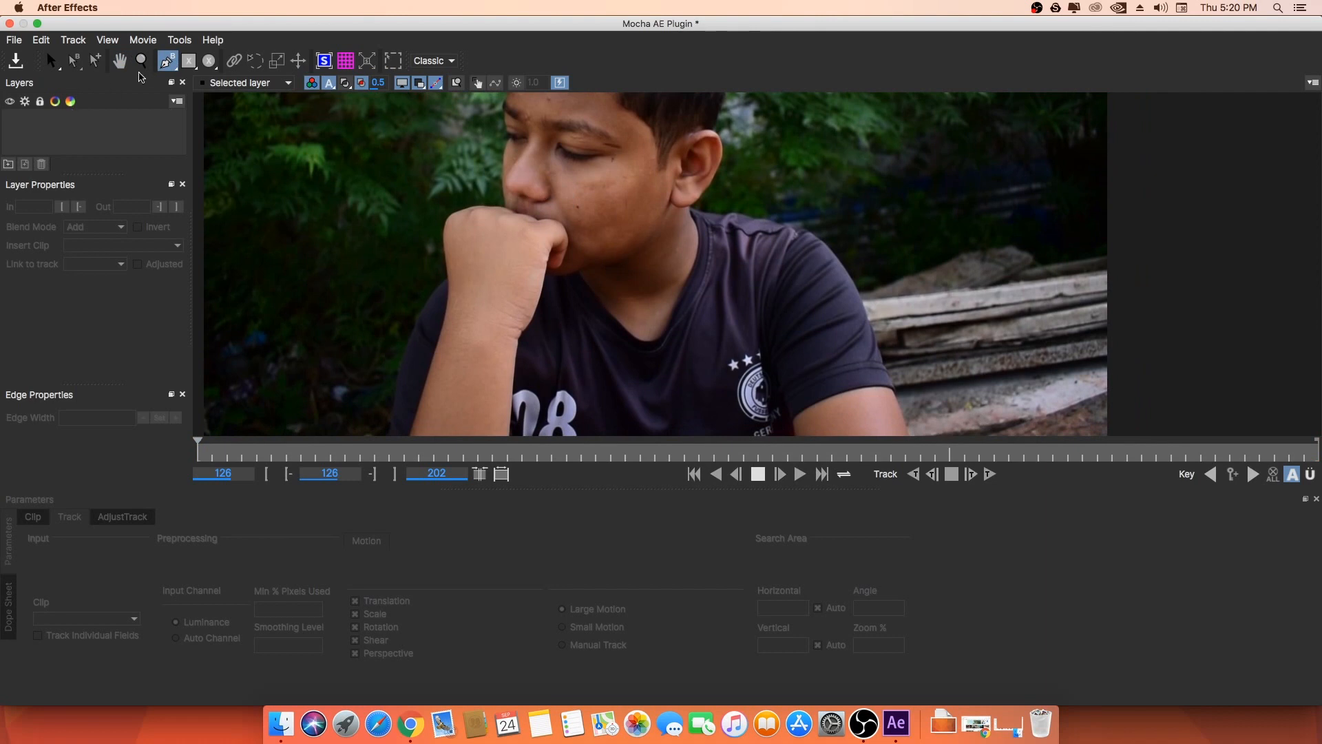
click(451, 279)
click(451, 227)
drag(444, 230, 564, 255)
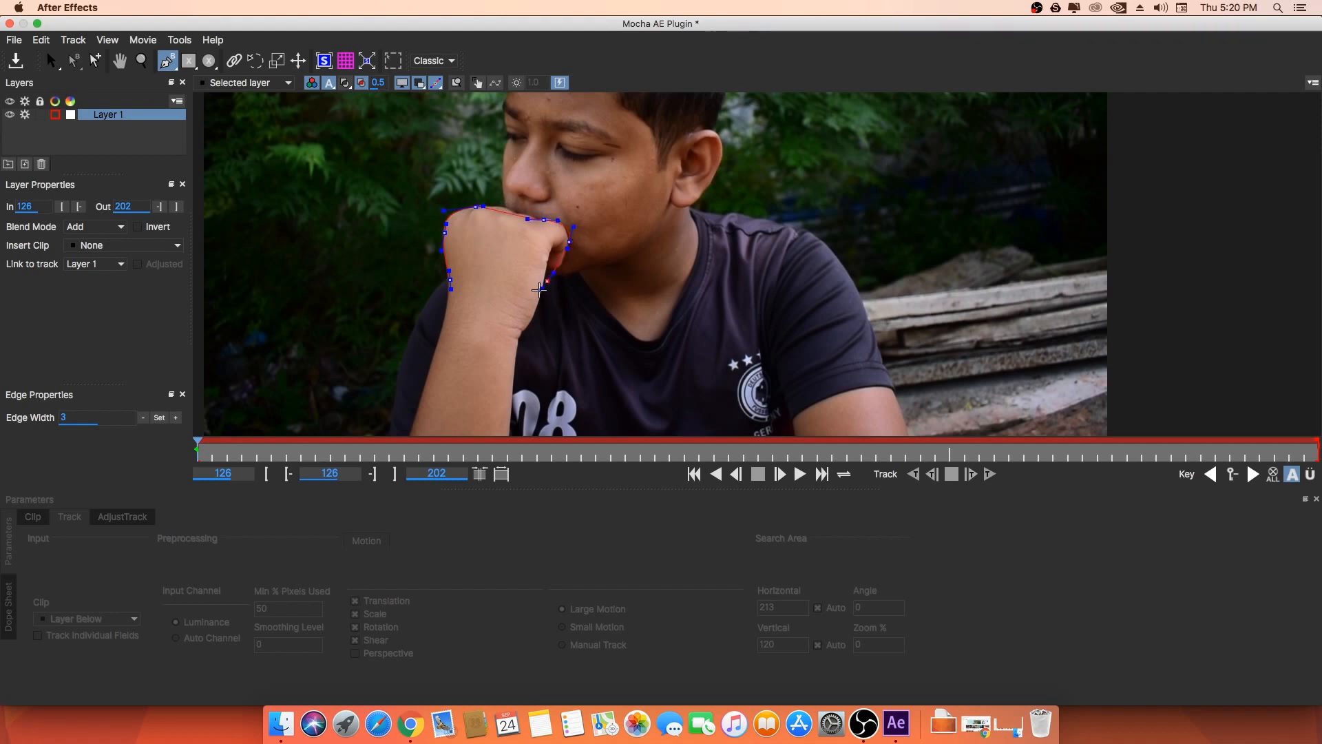
drag(521, 338, 572, 193)
key(x)
drag(570, 279, 553, 294)
drag(475, 280, 482, 260)
key(x)
drag(516, 186, 487, 380)
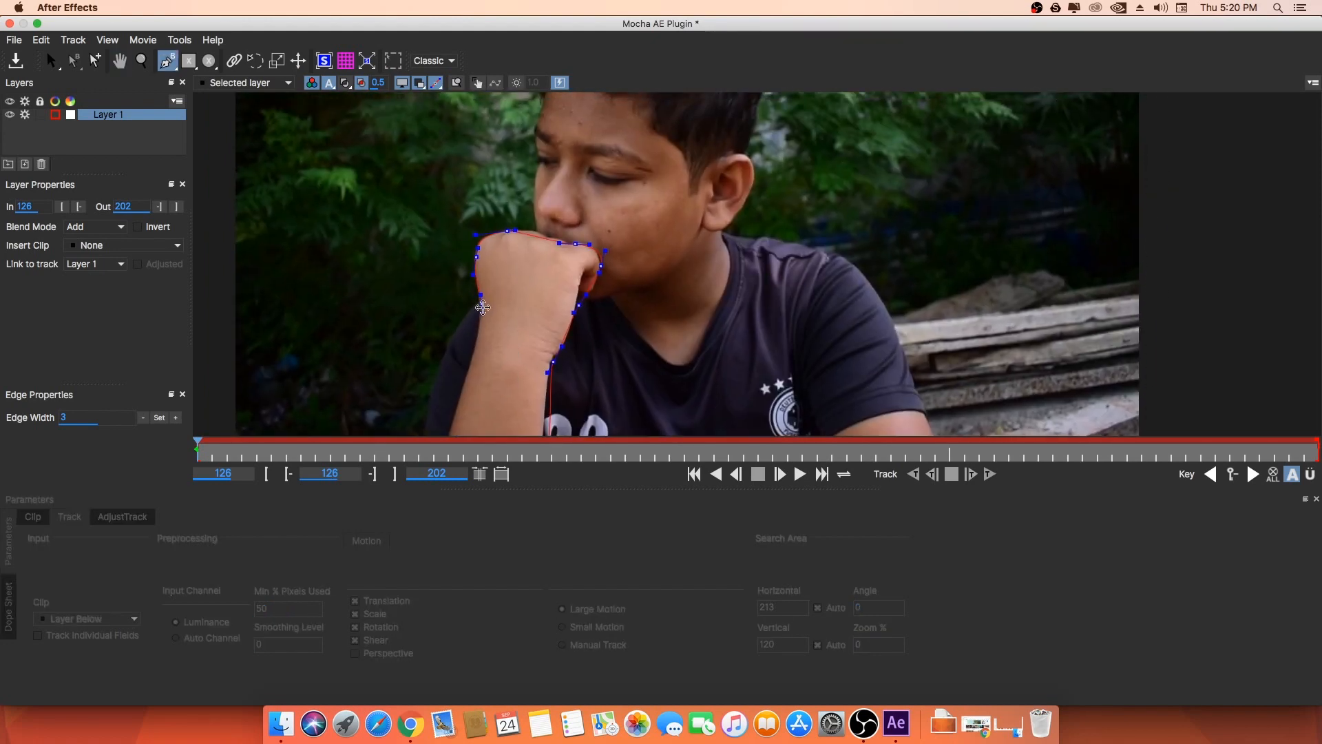
click(482, 305)
click(482, 304)
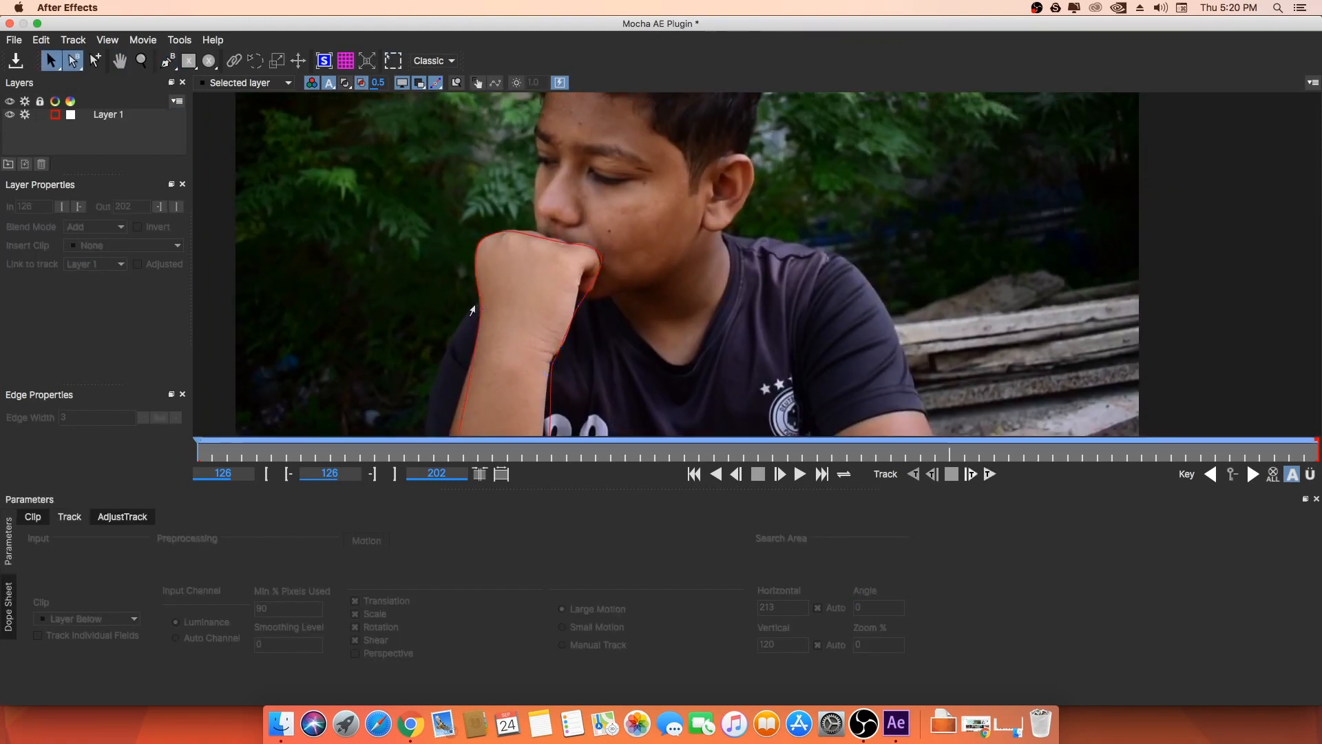
click(482, 303)
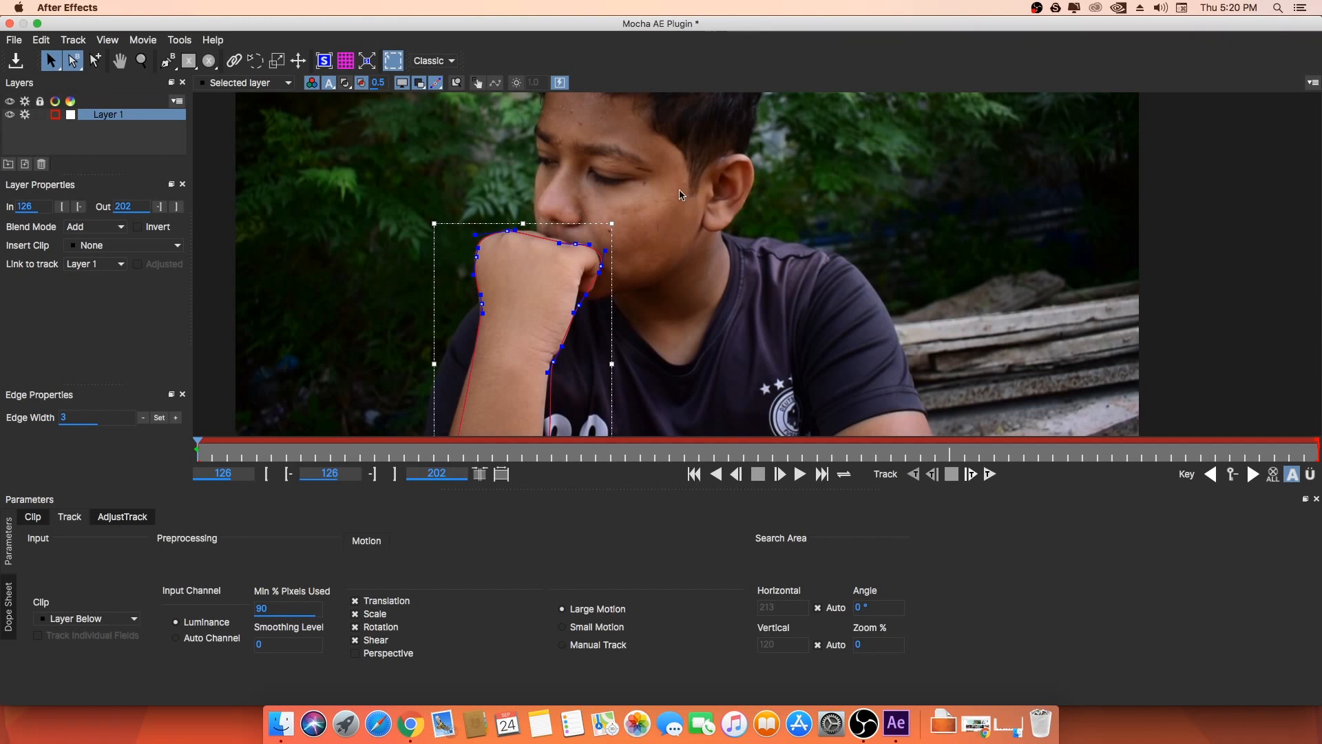
Step: Switch to the X-spline drawing tool and delete the Bezier spline layer around the hand
click(171, 62)
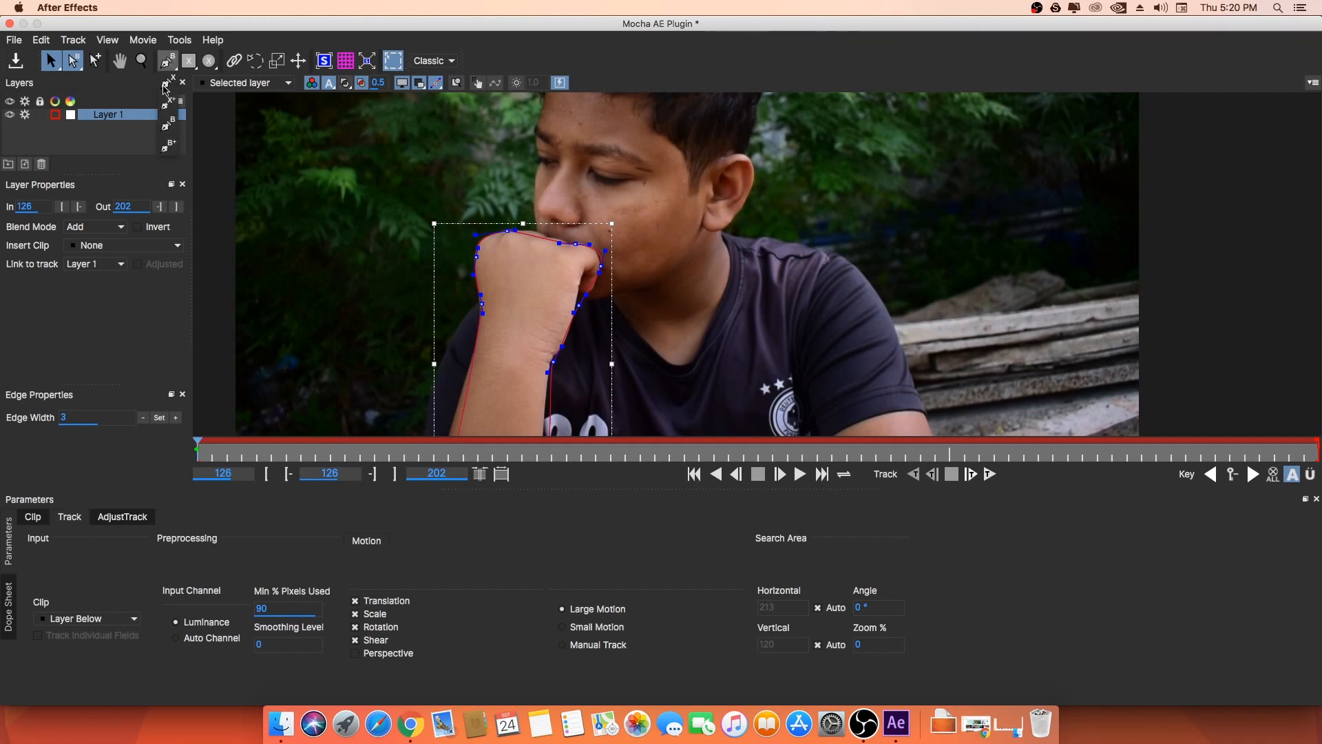
click(170, 84)
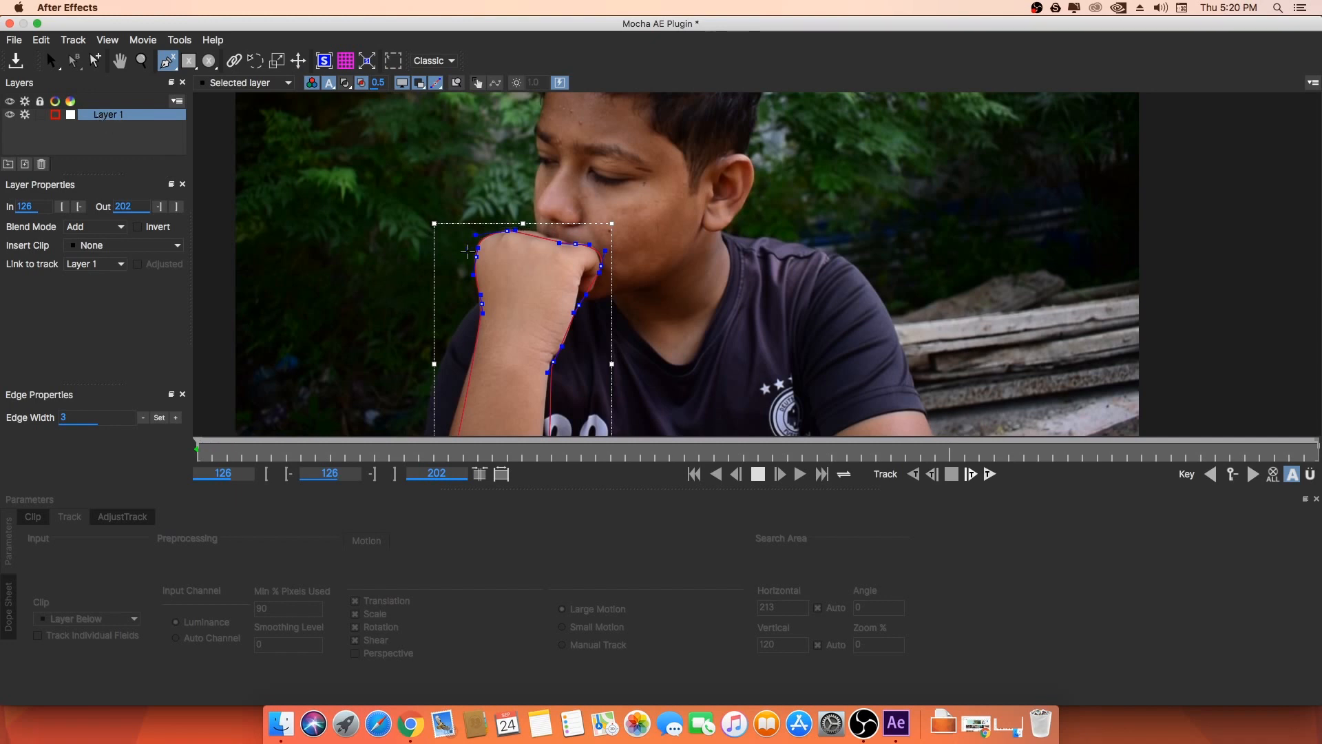
right_click(99, 116)
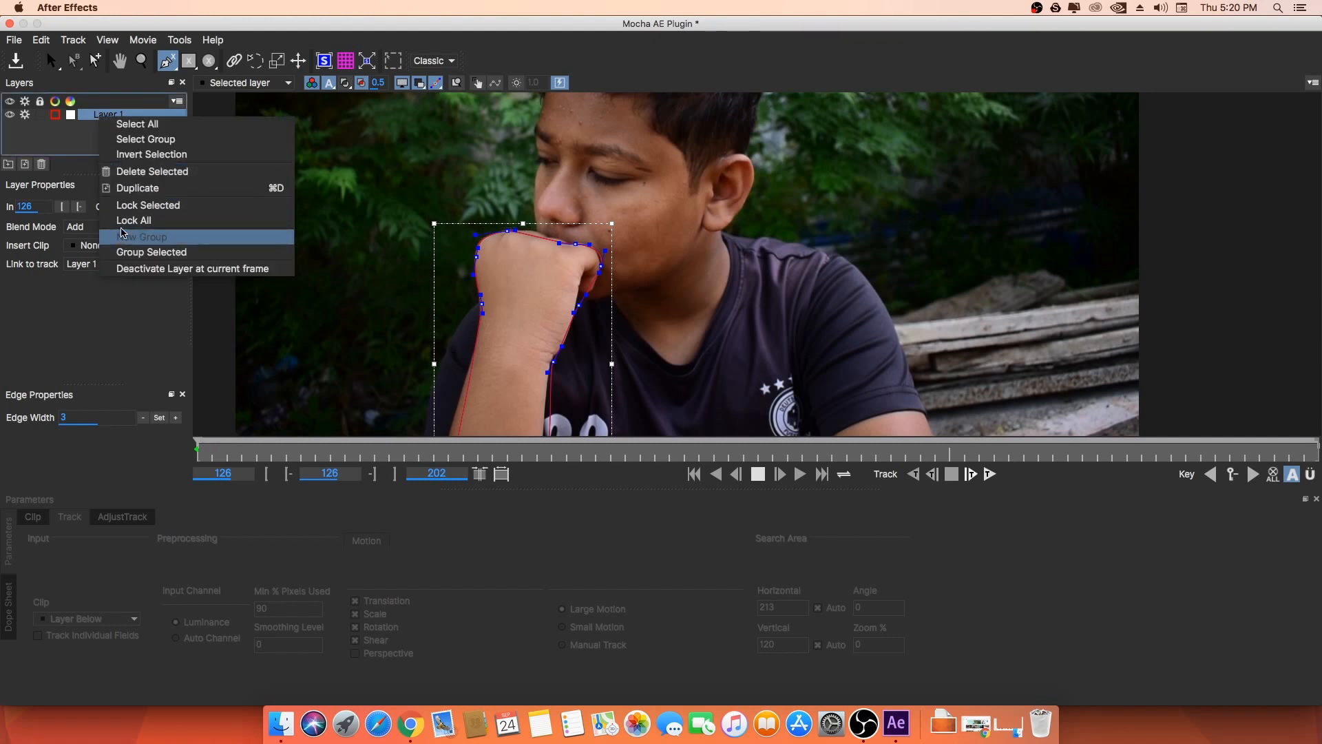
click(163, 171)
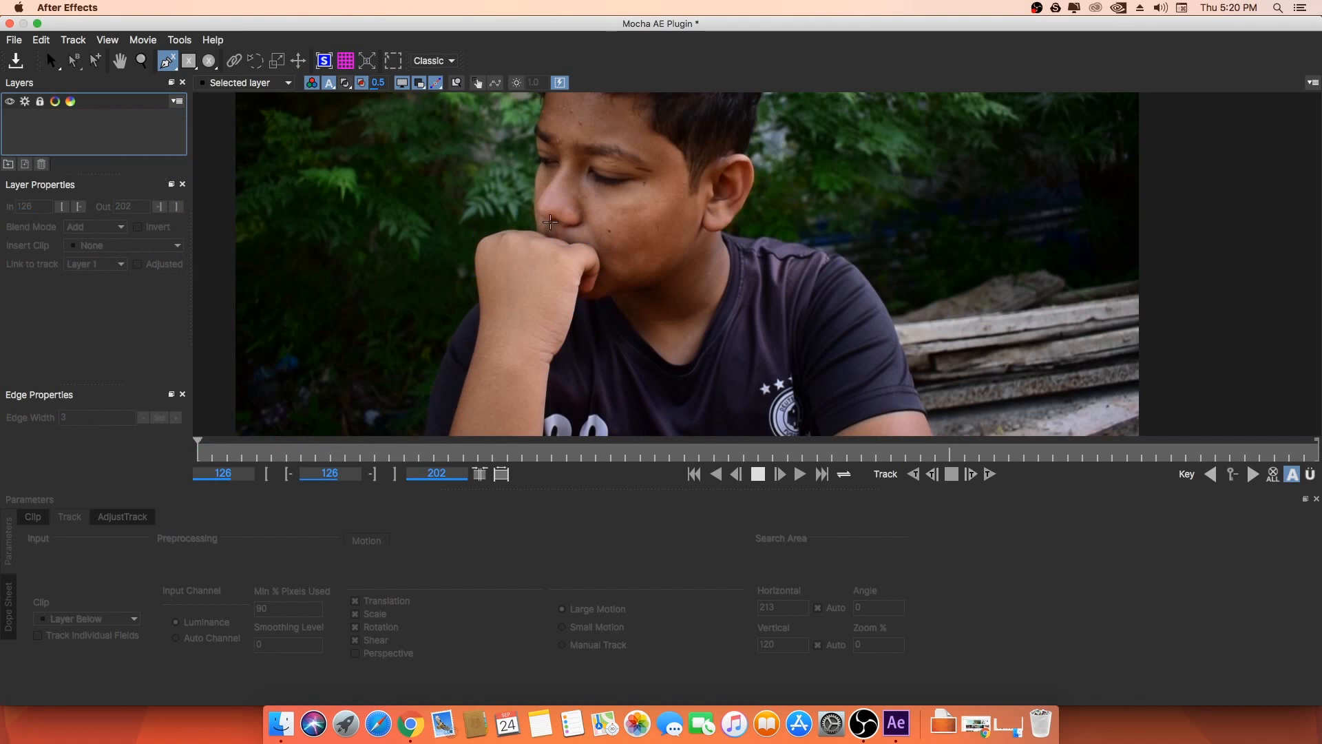
Step: Start an X-spline on a new layer at the mouth, running across the knuckles to the back of the fist
key(x)
drag(561, 241, 541, 214)
key(z)
click(571, 278)
click(535, 266)
click(501, 267)
click(427, 283)
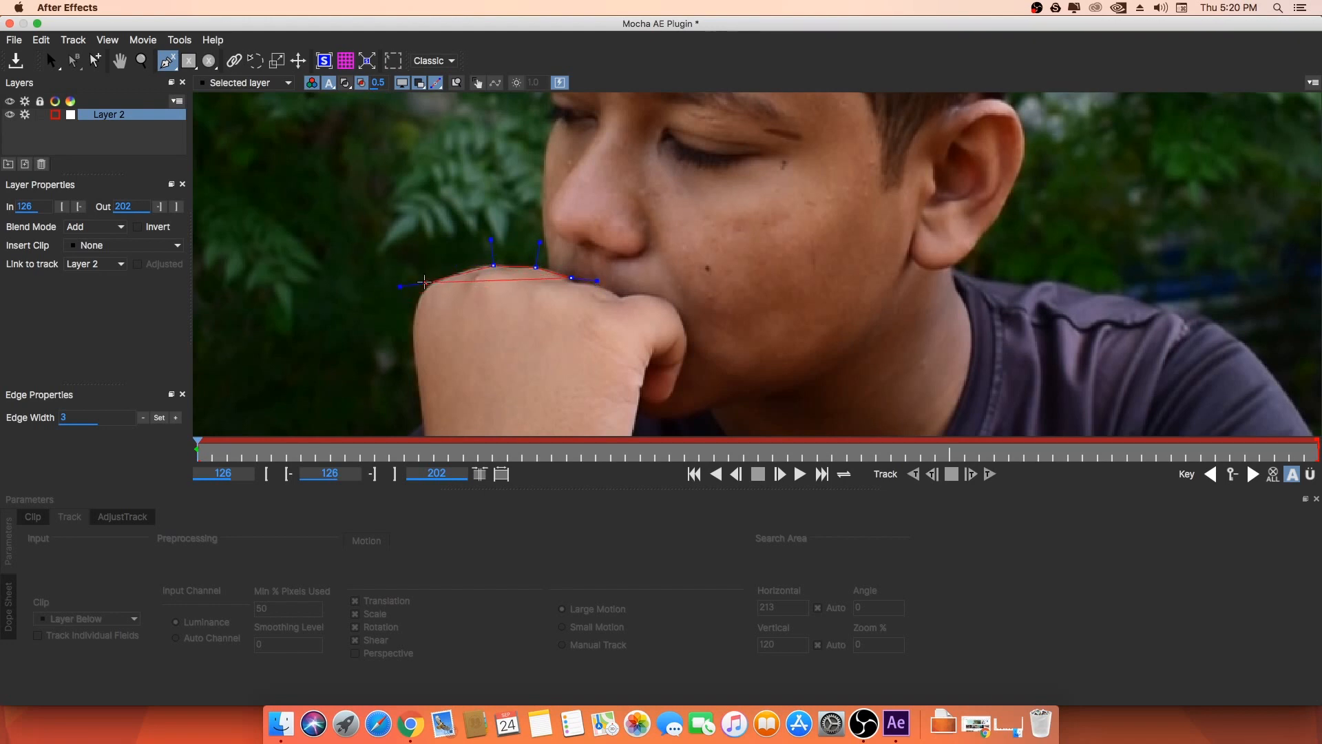
click(410, 324)
click(411, 326)
Step: Continue the X-spline along the outer edge of the wrist and forearm to just below the footage
drag(425, 363, 479, 198)
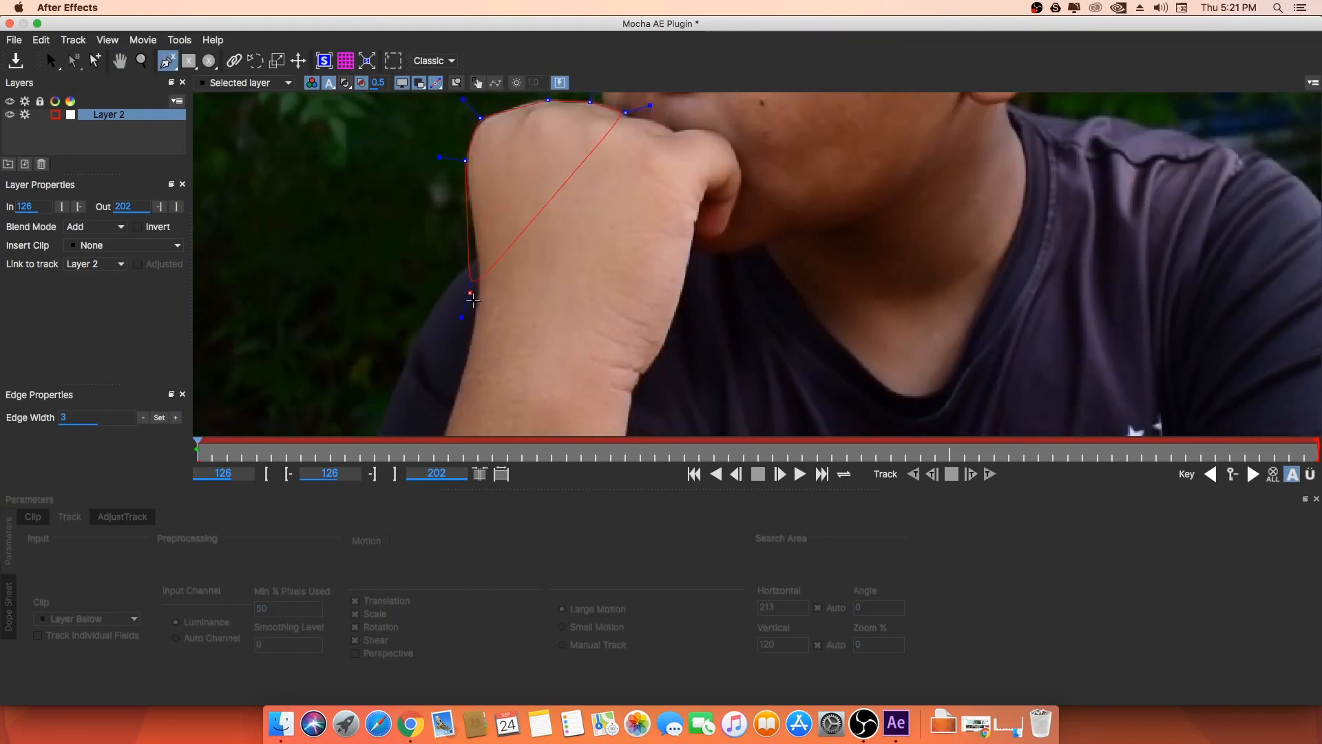
click(481, 266)
click(480, 309)
drag(465, 344, 574, 156)
click(565, 221)
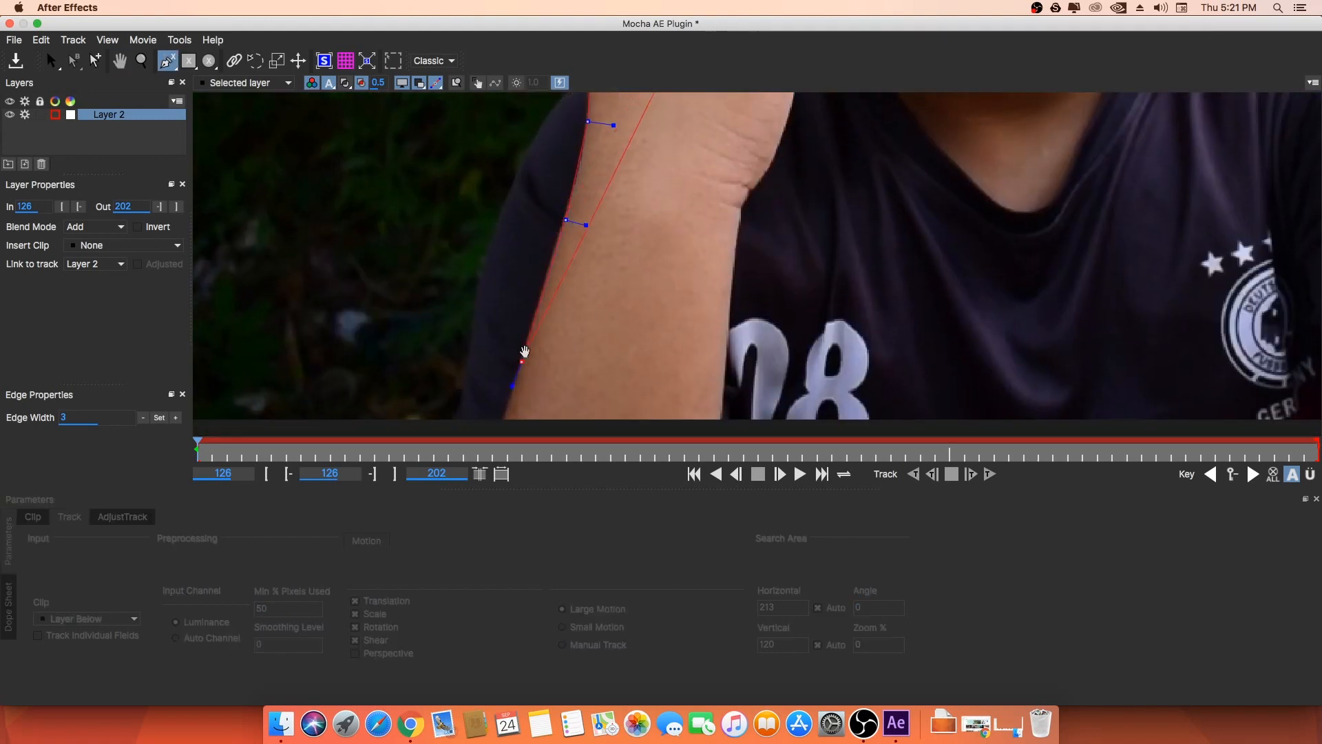
drag(526, 351, 558, 270)
click(525, 374)
Step: Bring the X-spline up the inner edge of the forearm and around the curled finger, and close the shape
click(756, 353)
click(759, 209)
drag(799, 154, 705, 430)
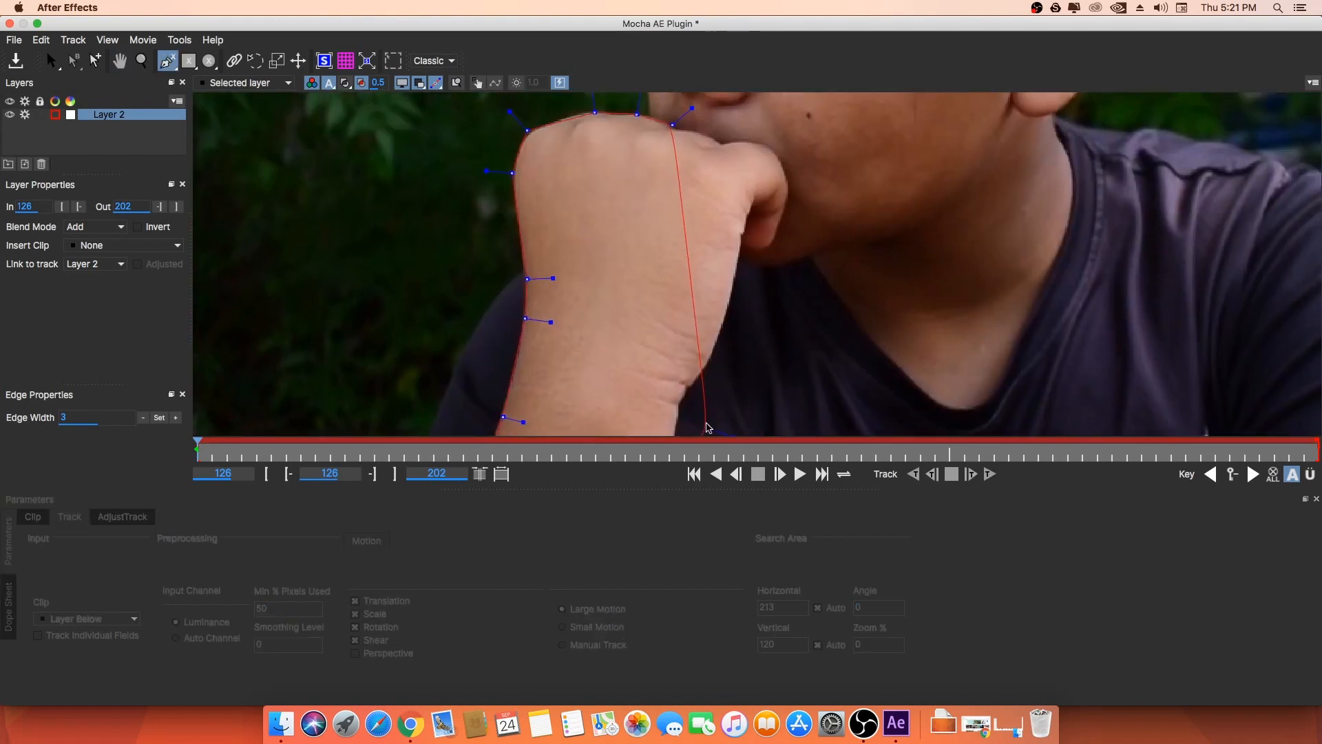
click(685, 390)
click(718, 347)
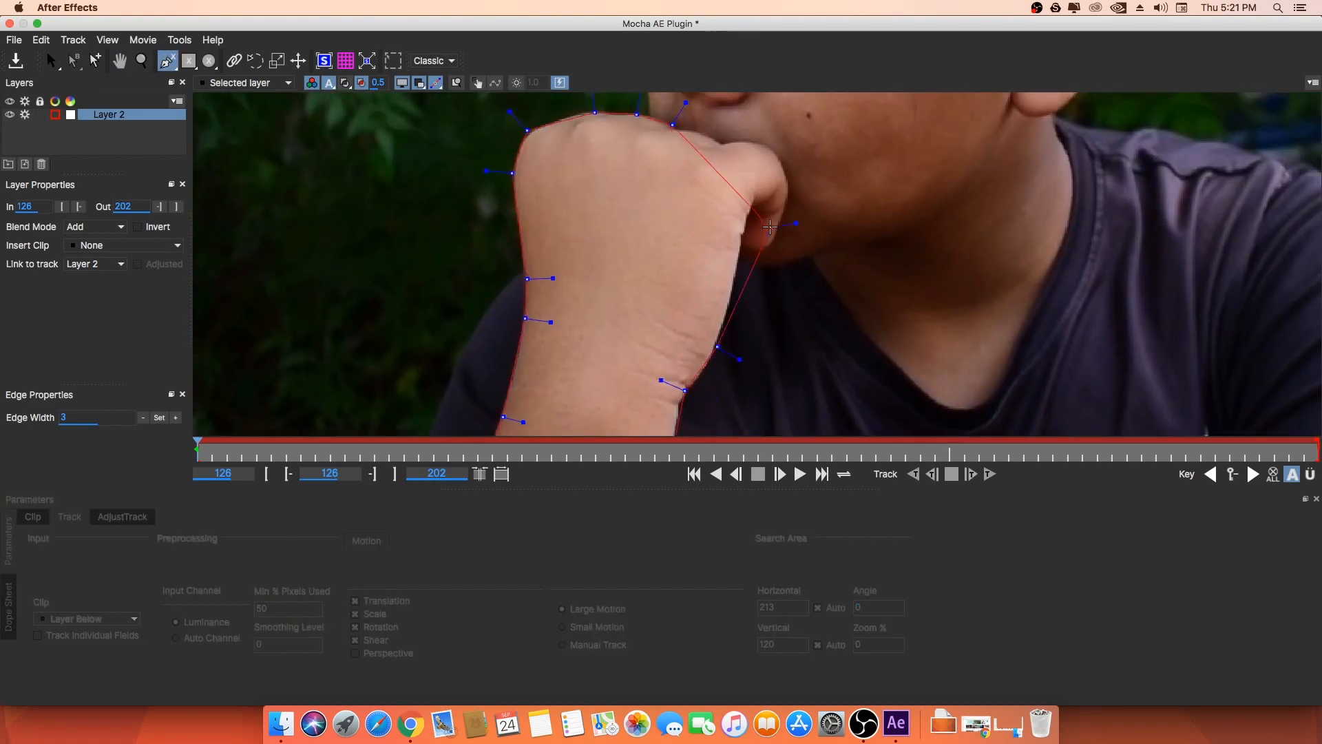
click(778, 242)
click(793, 172)
click(768, 139)
click(712, 146)
right_click(591, 236)
Step: Move the X-spline points over the knuckles and curled finger so the curve fits the hand's outline
key(x)
drag(646, 157, 695, 297)
key(x)
key(z)
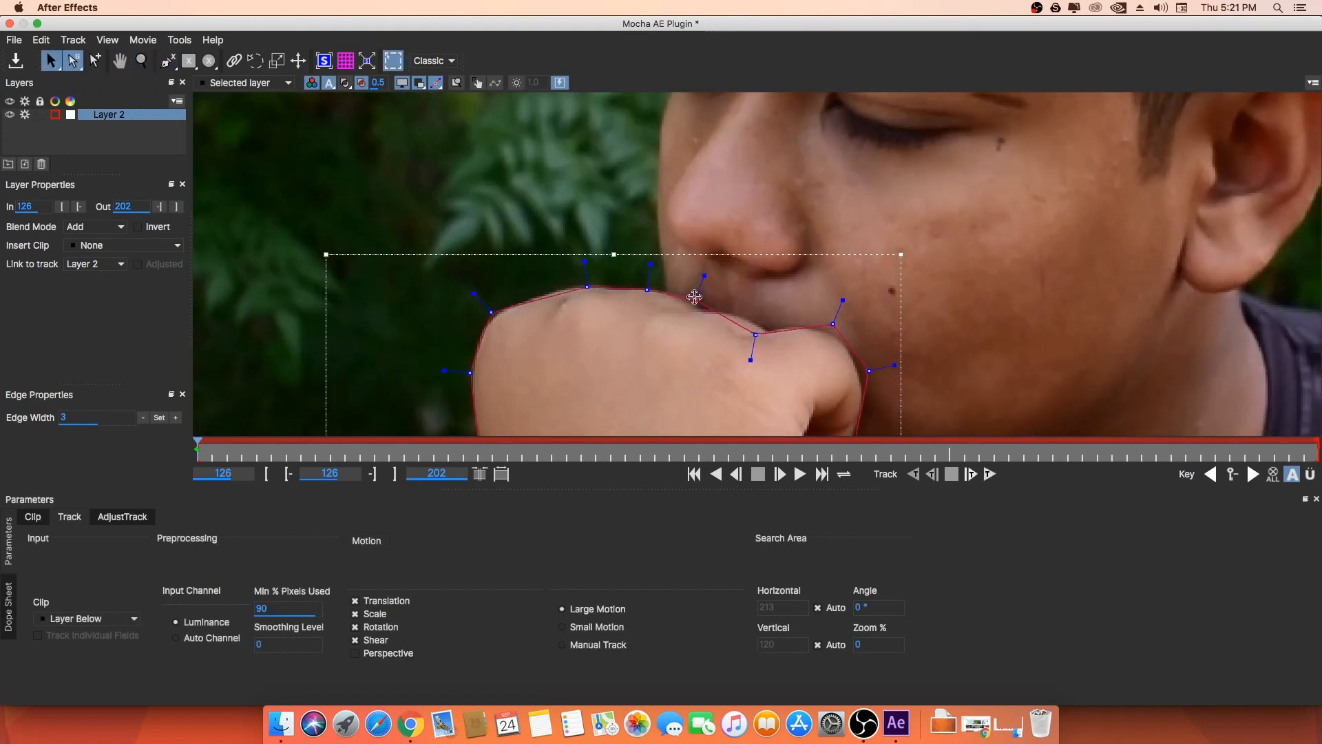
drag(587, 286, 570, 266)
mouse_move(491, 312)
mouse_down()
mouse_move(475, 308)
mouse_move(486, 313)
mouse_up()
drag(646, 290, 678, 293)
drag(695, 298, 741, 316)
drag(834, 324, 767, 331)
drag(869, 370, 865, 200)
drag(856, 343, 846, 338)
drag(866, 203, 872, 235)
Step: Add a control point to the X-spline beneath the curled finger and fit the neighbouring points to the hand's edge
click(94, 61)
drag(859, 288, 866, 289)
drag(827, 213, 832, 190)
drag(871, 234, 866, 234)
drag(867, 288, 862, 289)
drag(801, 346, 797, 347)
drag(689, 386, 805, 131)
Step: Fit the X-spline points along the wrist and forearm to the edges of the arm
click(50, 60)
drag(889, 241, 879, 248)
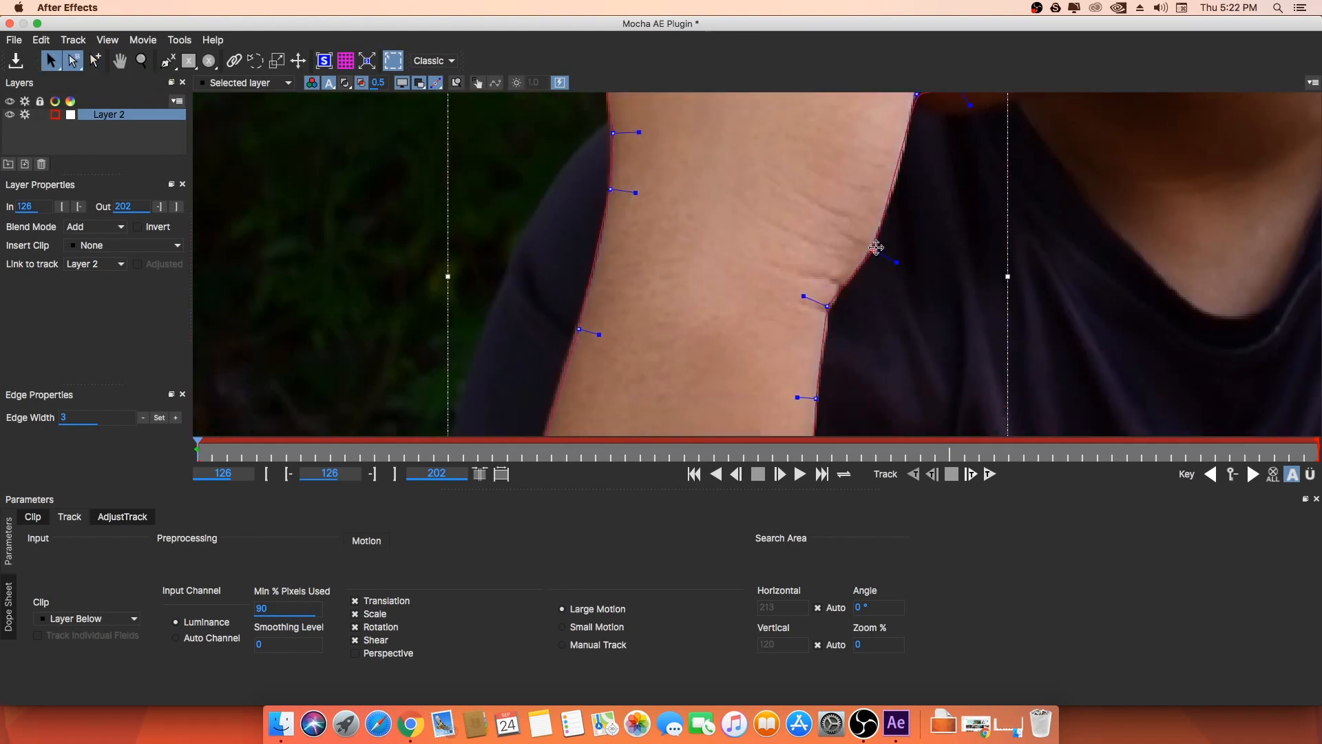
drag(826, 307, 898, 208)
drag(644, 237, 648, 228)
drag(765, 372, 787, 153)
drag(894, 322, 887, 319)
drag(895, 130, 833, 310)
drag(909, 125, 833, 328)
key(z)
drag(852, 126, 789, 365)
key(x)
key(z)
drag(891, 251, 786, 209)
key(z)
key(x)
drag(786, 210, 762, 256)
key(z)
key(x)
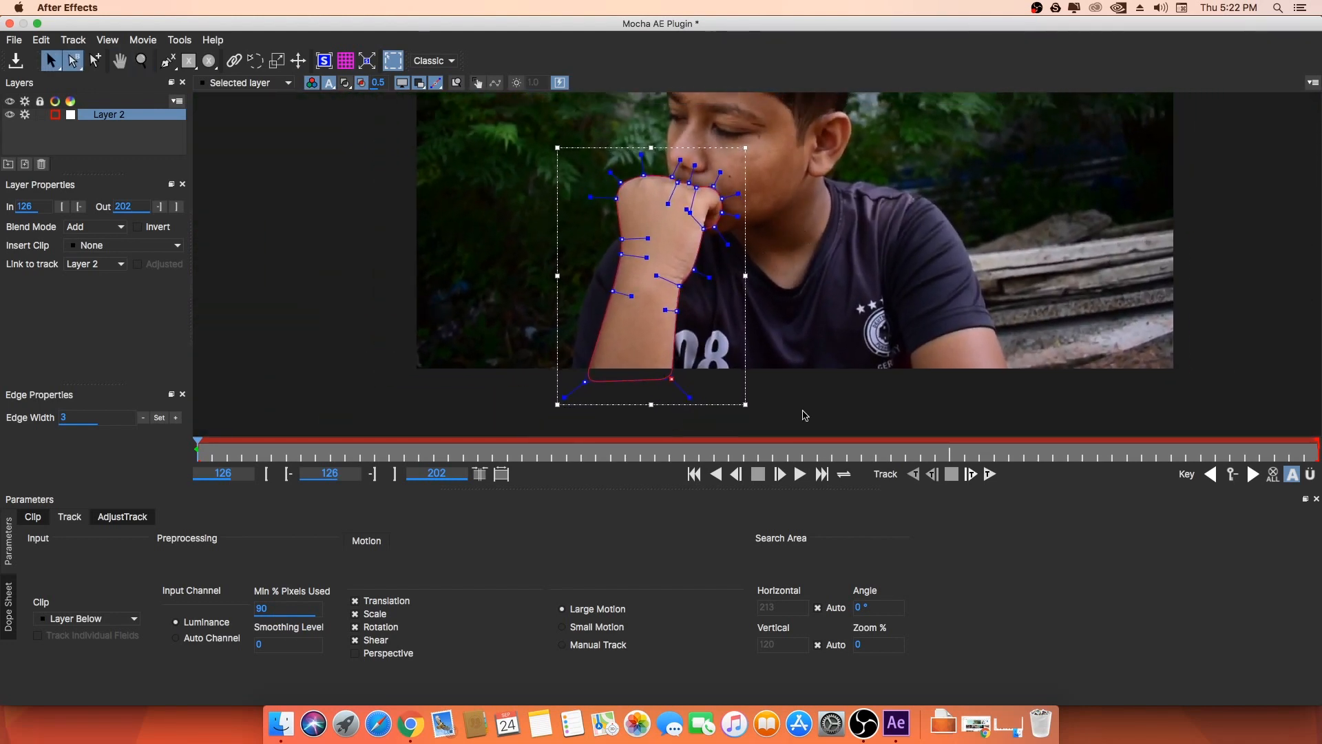
Step: Play the clip to compare the untracked spline with the moving hand, stop playback, and return to frame 126
click(800, 473)
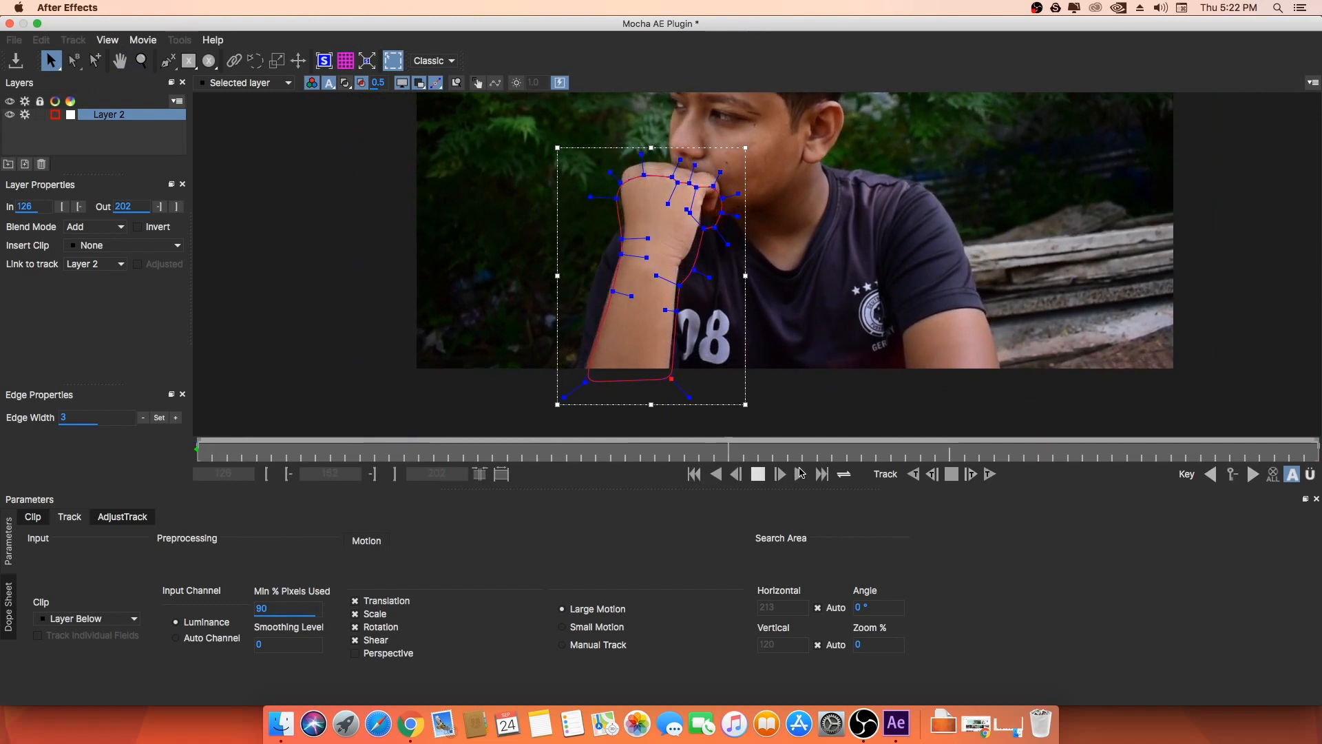
click(758, 473)
drag(257, 455, 196, 447)
Step: Track the hand spline forward to frame 202 and go back to frame 126
click(971, 474)
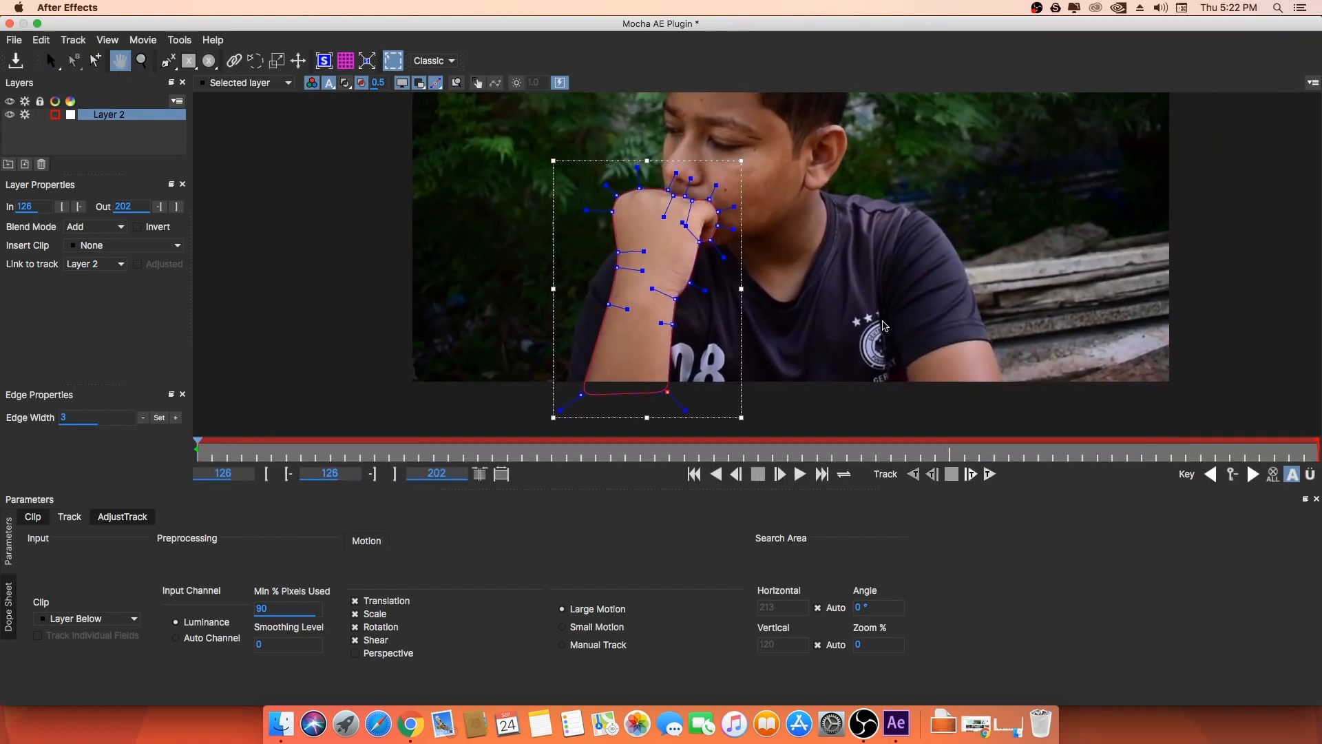
click(991, 474)
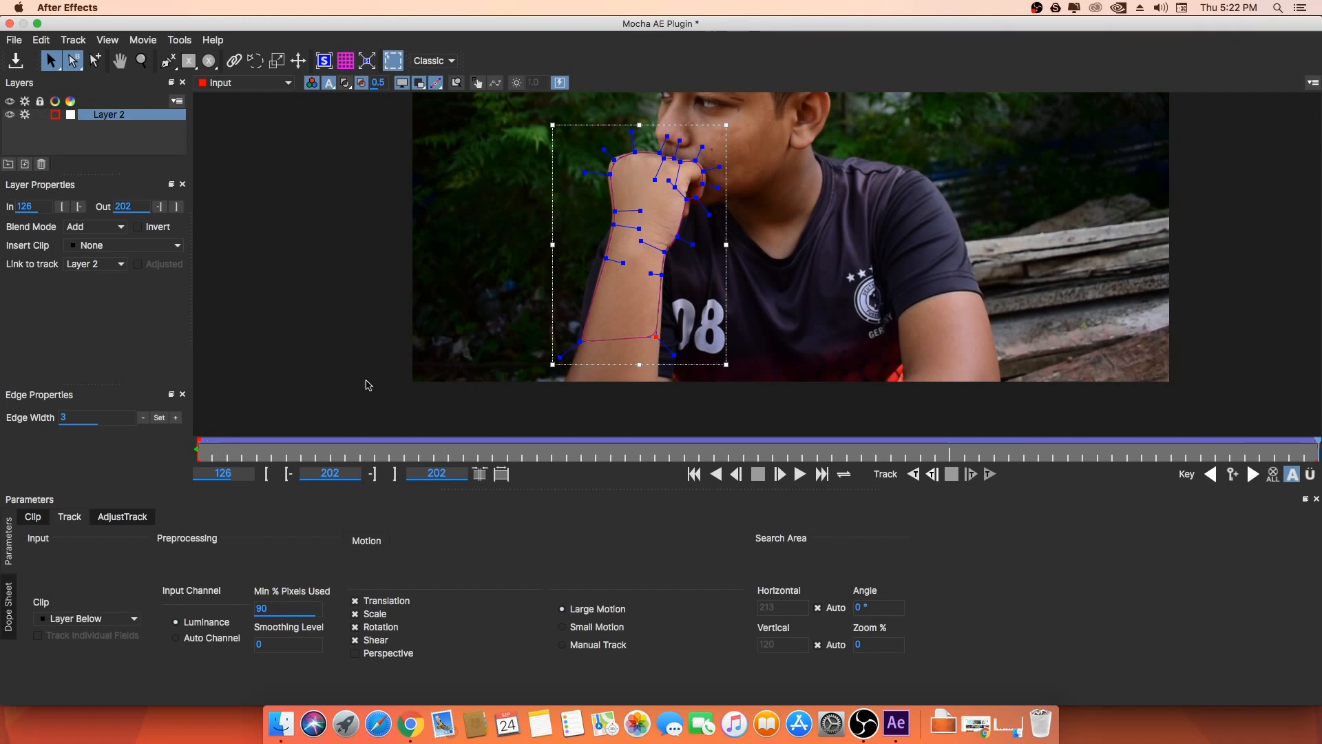
click(222, 455)
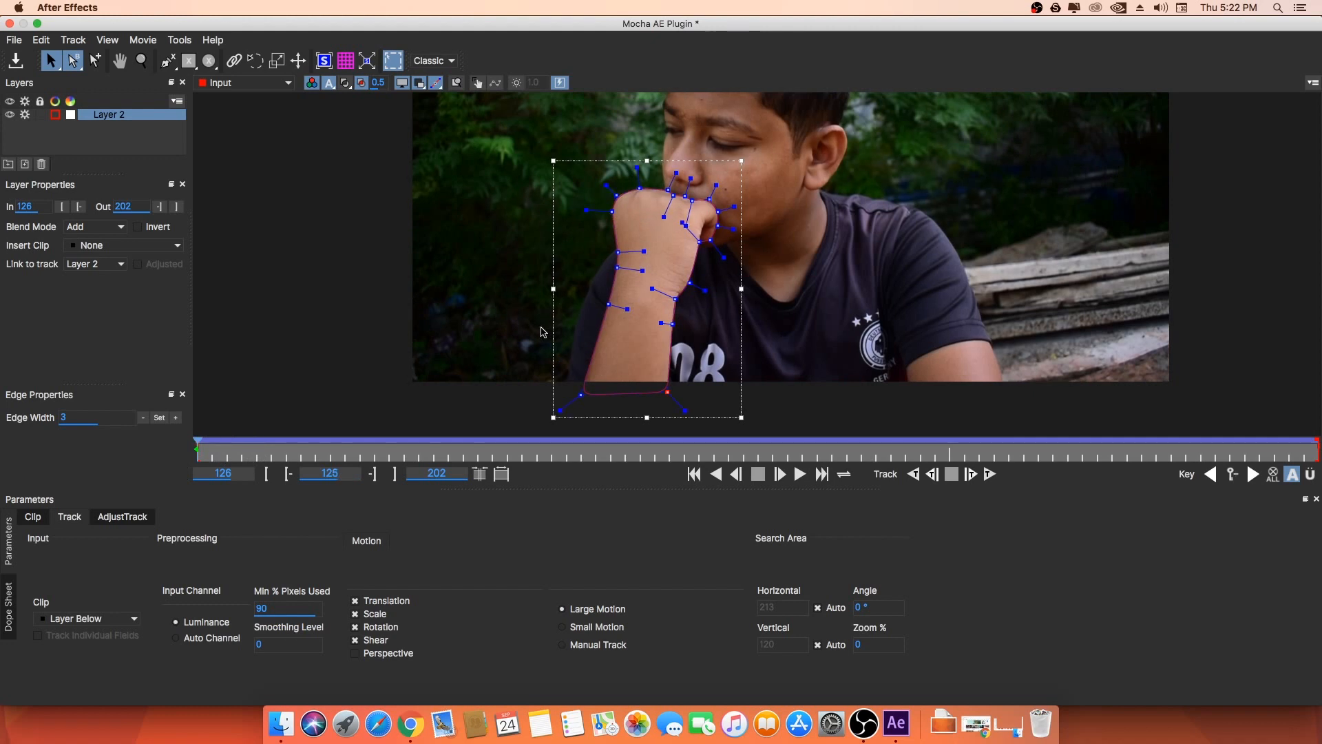
Step: Step frame by frame from 126 to 134 to check the tracked spline against the hand, and return to frame 126
key(Right)
key(Right)
key(Right)
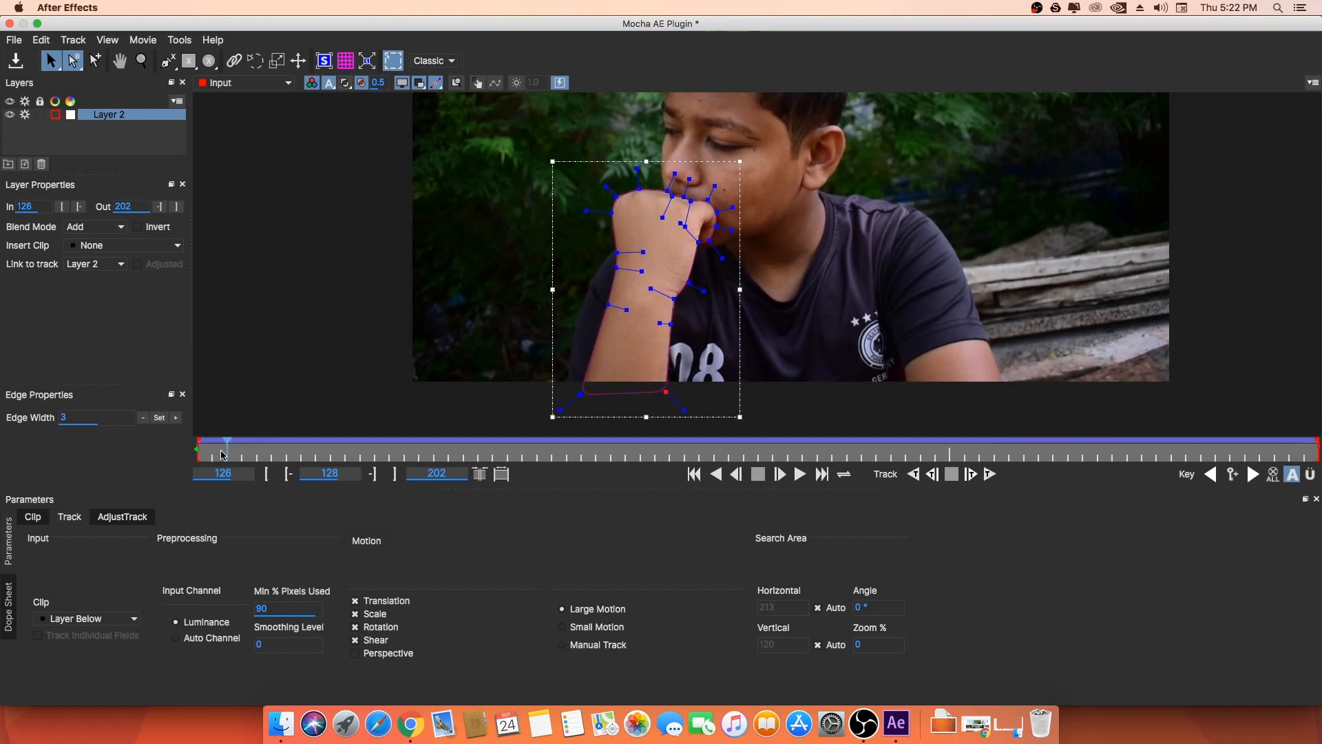
key(Left)
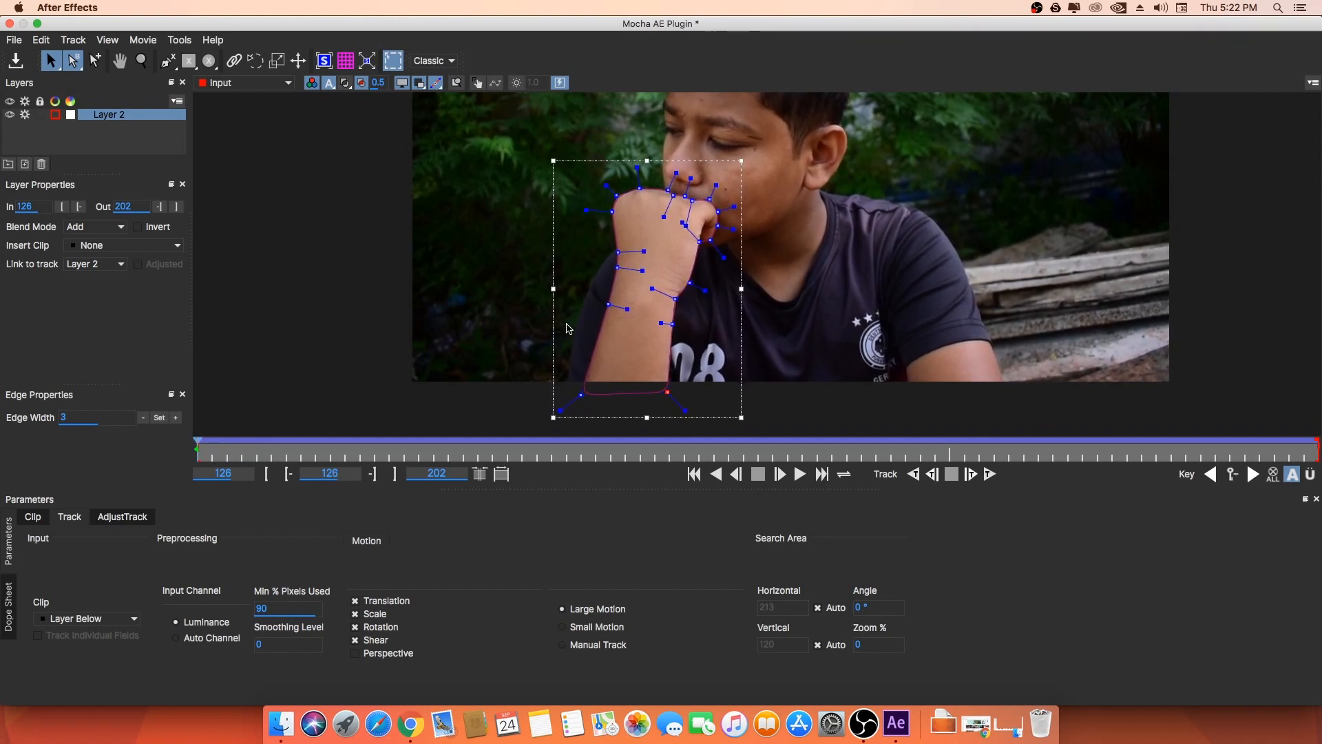
key(Right)
key(Right)
key(Right)
key(Right)
key(Right)
key(Right)
key(Right)
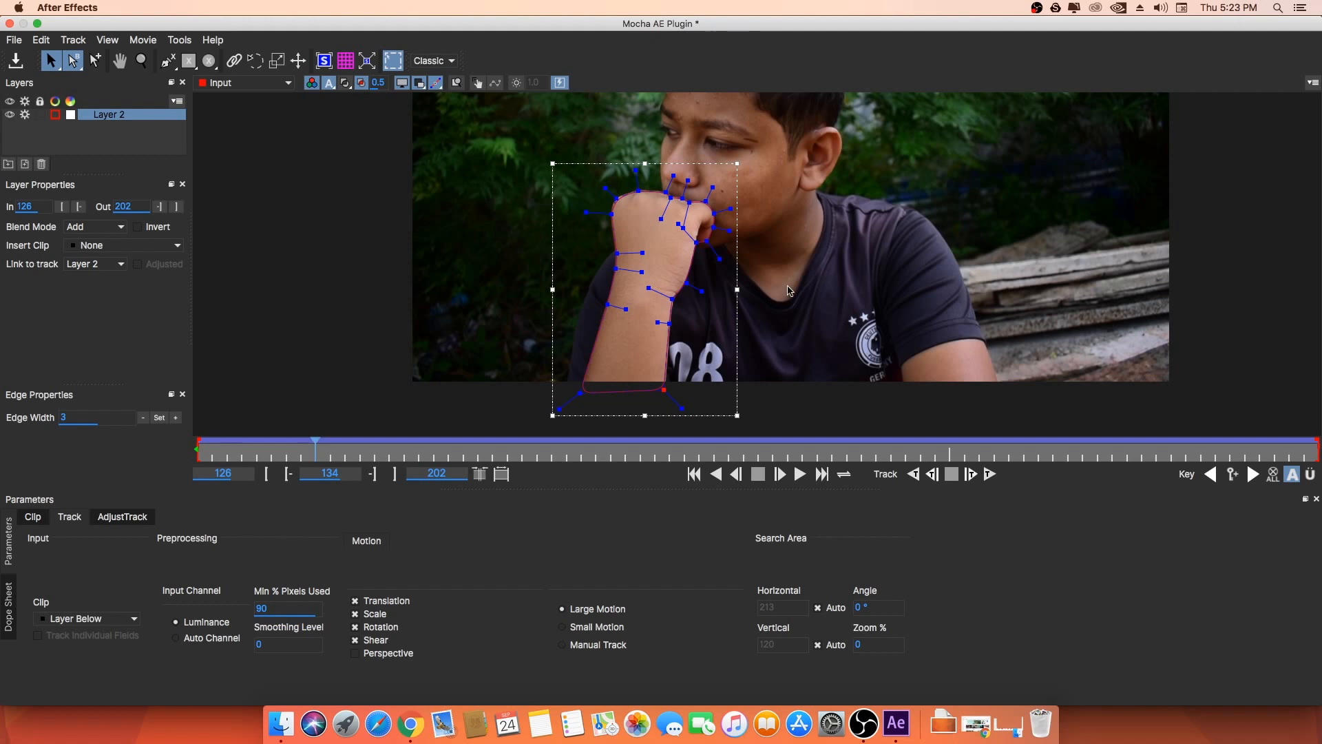
click(210, 454)
drag(213, 452, 200, 461)
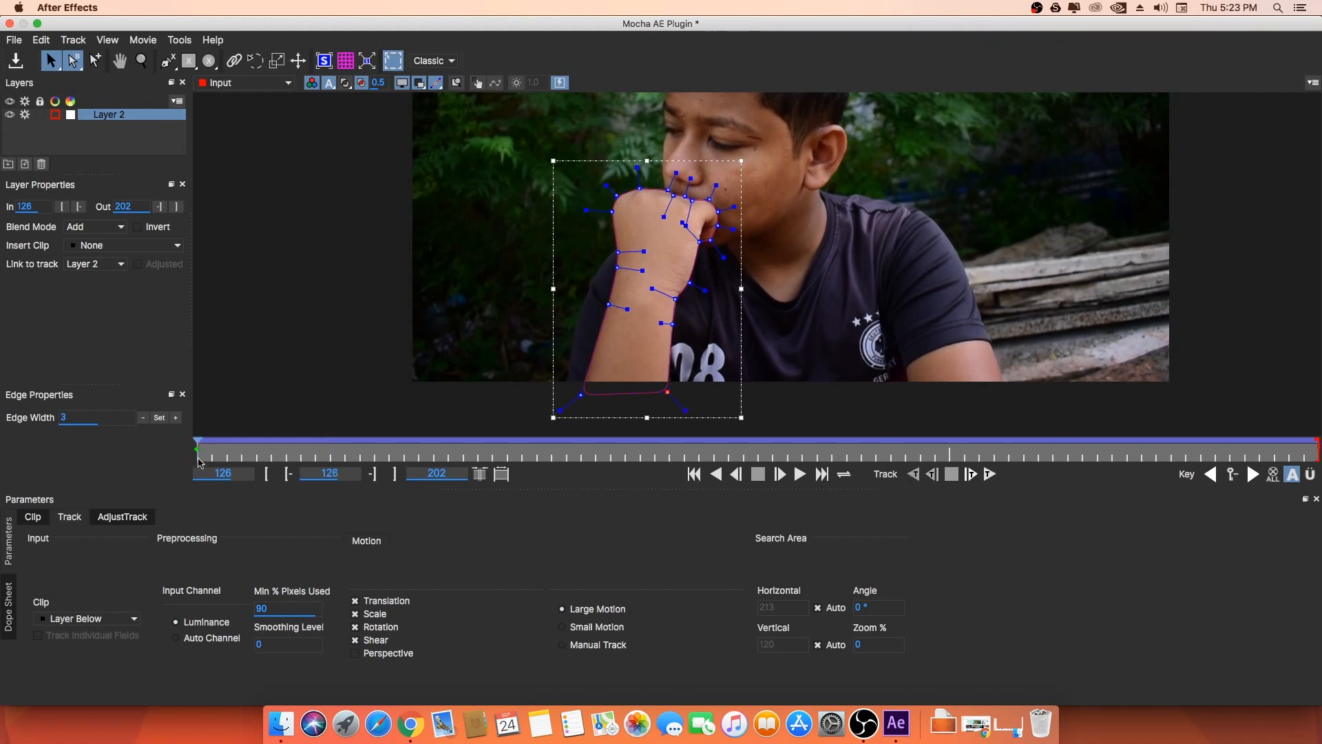
Step: At frame 202, correct the spline points along the knuckles and back of the fist
click(1311, 455)
key(x)
drag(614, 124, 746, 219)
key(z)
drag(710, 290, 592, 392)
drag(635, 333, 625, 331)
click(643, 304)
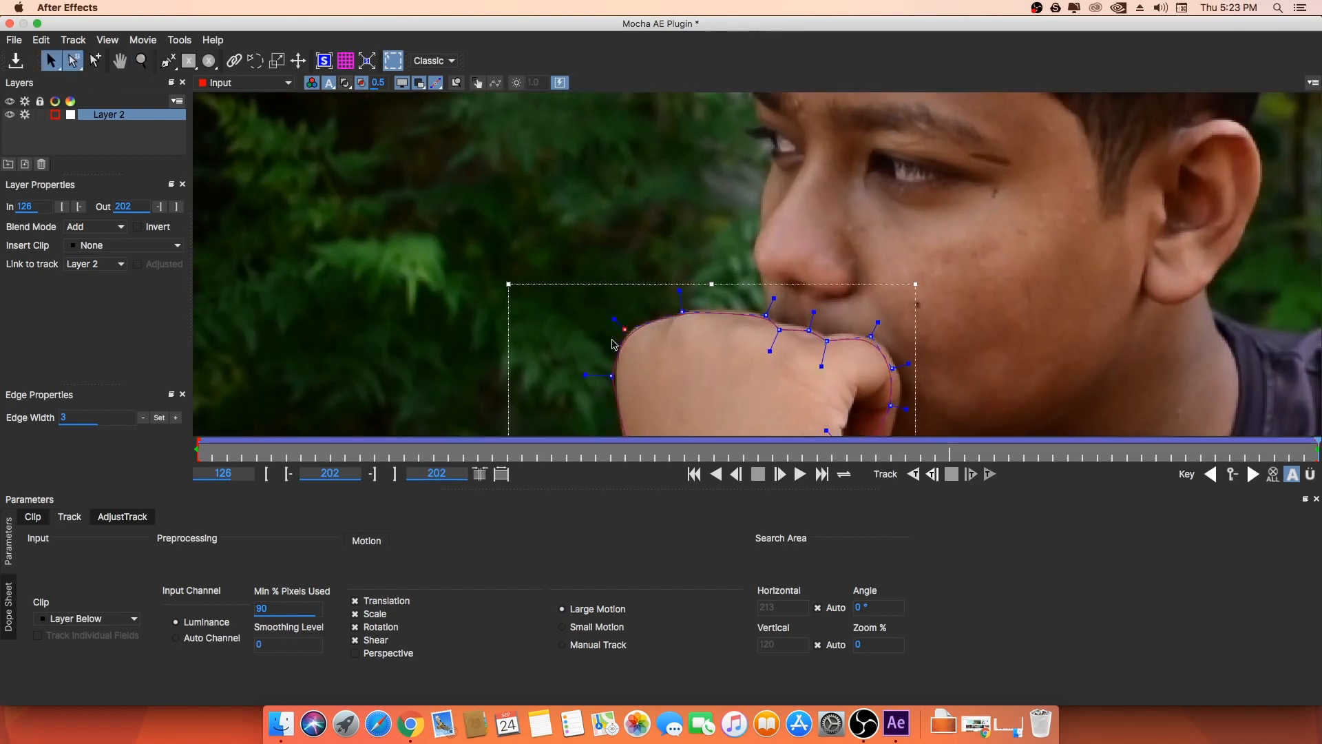
drag(611, 376, 614, 382)
Step: At frame 202, refit the spline points around the curled finger and its underside to the hand's outline
mouse_move(834, 219)
mouse_down()
mouse_move(770, 306)
mouse_move(737, 301)
mouse_move(752, 273)
mouse_move(760, 304)
mouse_move(766, 284)
mouse_up()
drag(864, 255, 814, 295)
click(839, 260)
drag(848, 370, 847, 310)
drag(857, 233, 862, 232)
drag(879, 267, 892, 272)
drag(877, 305, 885, 317)
drag(831, 348, 822, 397)
drag(859, 343, 864, 201)
Step: Select the two spline points on the outer wrist at frame 202 and align them with the arm's edge
drag(688, 206, 749, 274)
drag(768, 241, 710, 324)
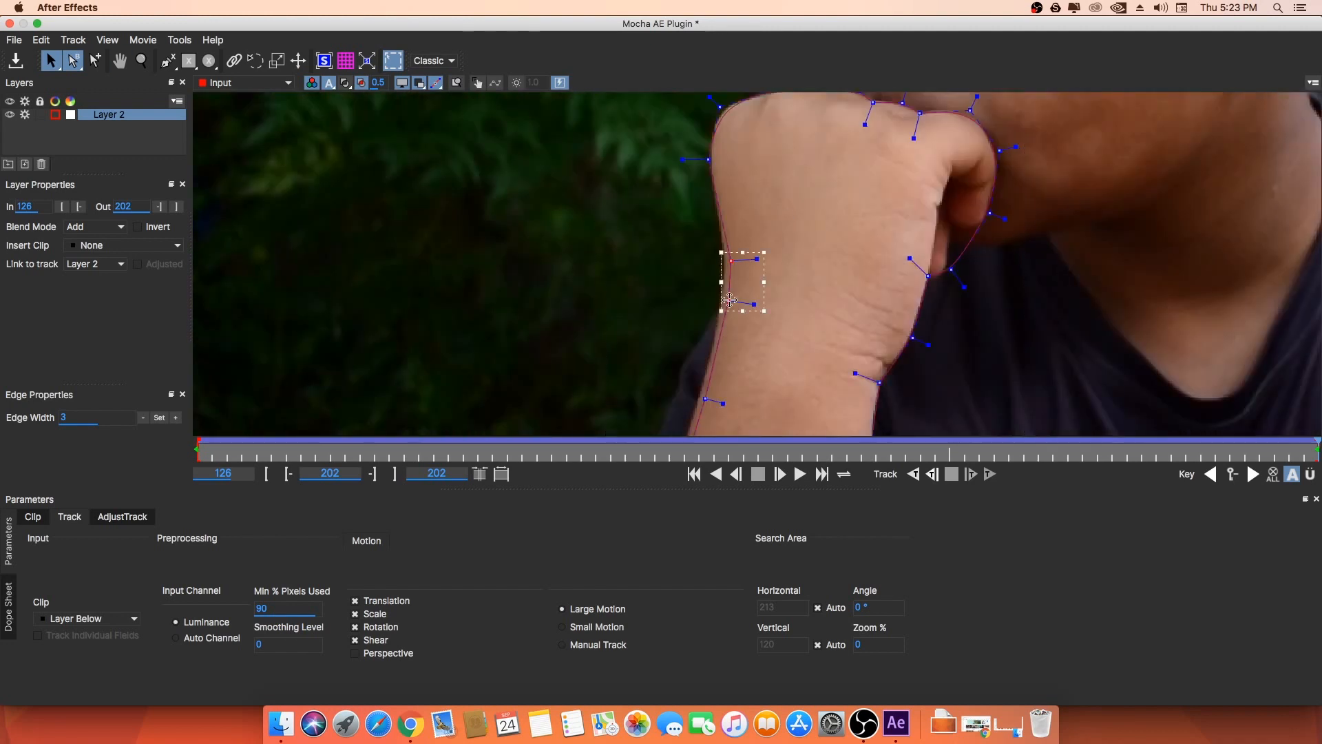
click(696, 330)
drag(737, 423, 913, 96)
Step: Extend the spline's two lower corners below the footage at frame 202 and add a point on the outer forearm edge
drag(833, 301, 842, 230)
drag(820, 234, 760, 413)
drag(1043, 221, 1041, 397)
drag(936, 229, 921, 260)
super+click(816, 227)
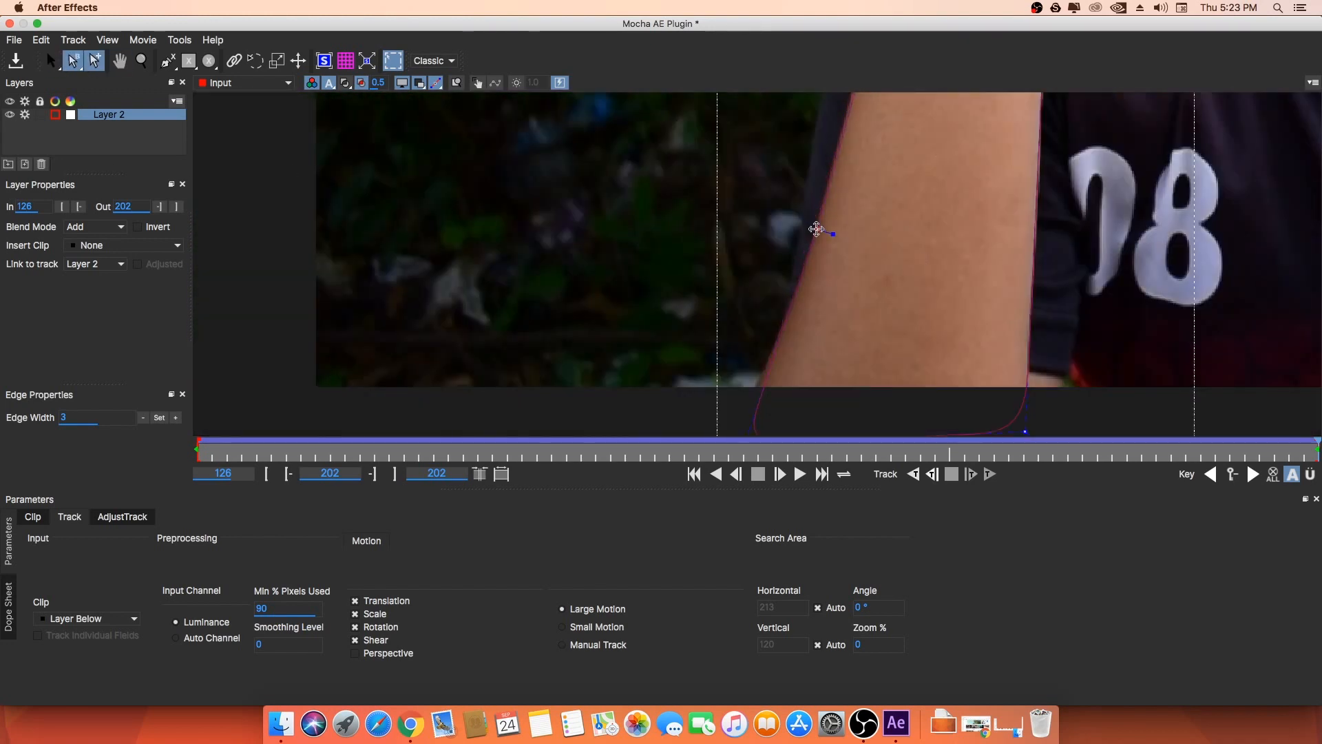
drag(816, 228, 889, 209)
key(space)
Step: Go to frame 164 and adjust the spline points to fit the fist and forearm there
click(757, 452)
mouse_move(820, 269)
mouse_down()
mouse_move(820, 189)
mouse_move(810, 246)
mouse_up()
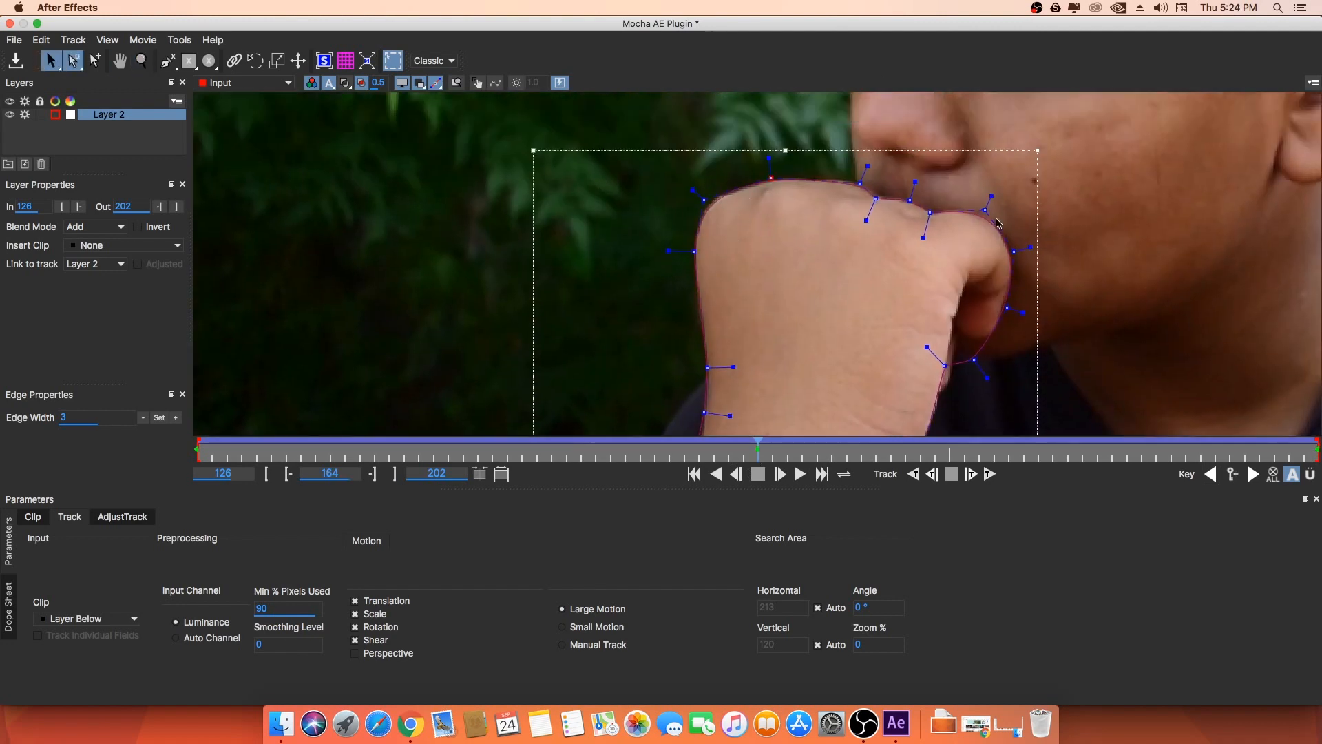
drag(757, 385, 835, 233)
drag(936, 296, 917, 248)
drag(909, 413, 1025, 110)
drag(1036, 399, 978, 427)
drag(999, 276, 767, 358)
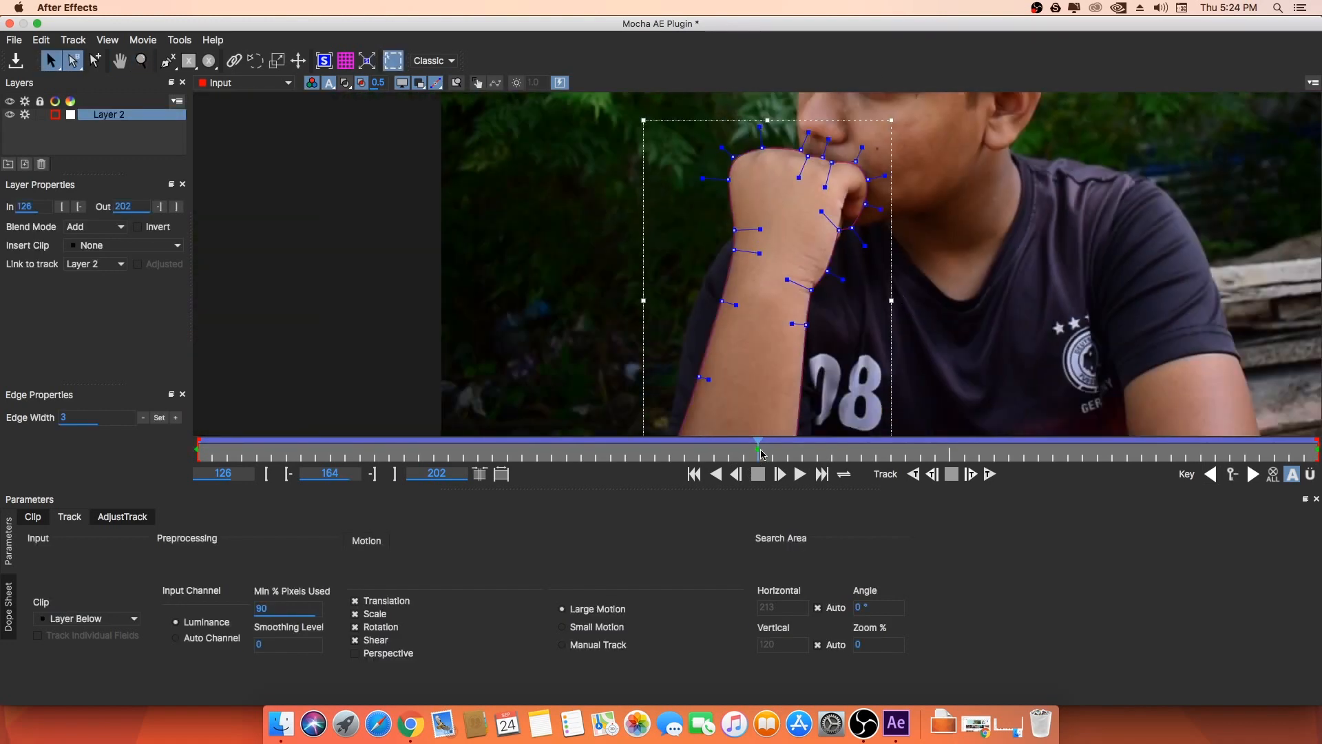
Step: Go to frame 144 and adjust the spline points so the outline fits the fist and forearm there
click(463, 452)
drag(847, 219, 847, 169)
drag(719, 231, 715, 224)
drag(785, 424, 879, 96)
drag(1074, 100, 861, 405)
drag(813, 195, 813, 193)
drag(728, 186, 728, 183)
drag(716, 173, 716, 171)
drag(595, 184, 594, 183)
drag(648, 167, 649, 167)
key(x)
drag(749, 310, 812, 248)
key(z)
key(x)
drag(822, 159, 805, 204)
key(z)
drag(805, 204, 816, 238)
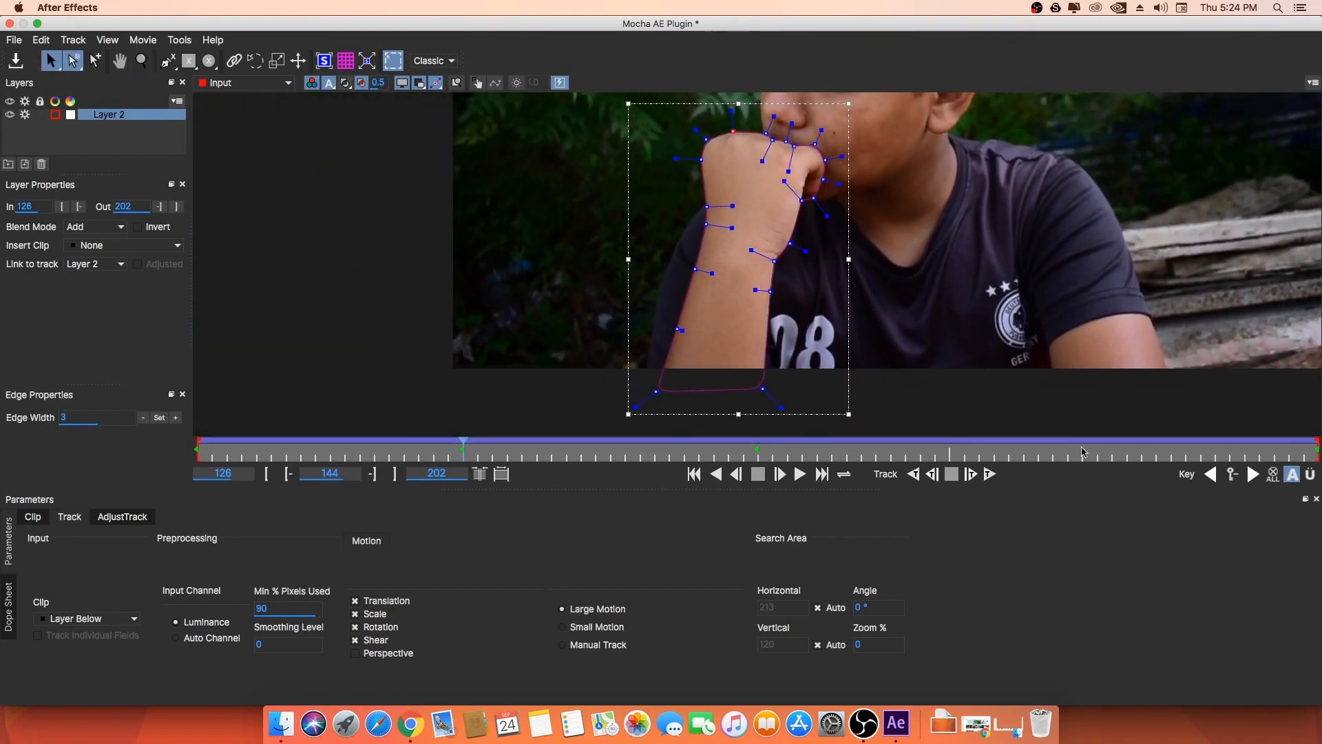
Step: Go to frame 186 and realign the spline points along the knuckles, outer hand edge and wrist
click(1083, 452)
key(x)
drag(802, 147, 795, 235)
key(z)
drag(795, 236, 775, 177)
key(x)
drag(711, 144, 569, 273)
drag(646, 199, 649, 201)
drag(734, 118, 676, 194)
drag(712, 287, 577, 390)
drag(650, 352, 720, 215)
key(x)
drag(673, 270, 797, 273)
key(x)
drag(899, 208, 868, 260)
key(x)
drag(828, 417, 832, 296)
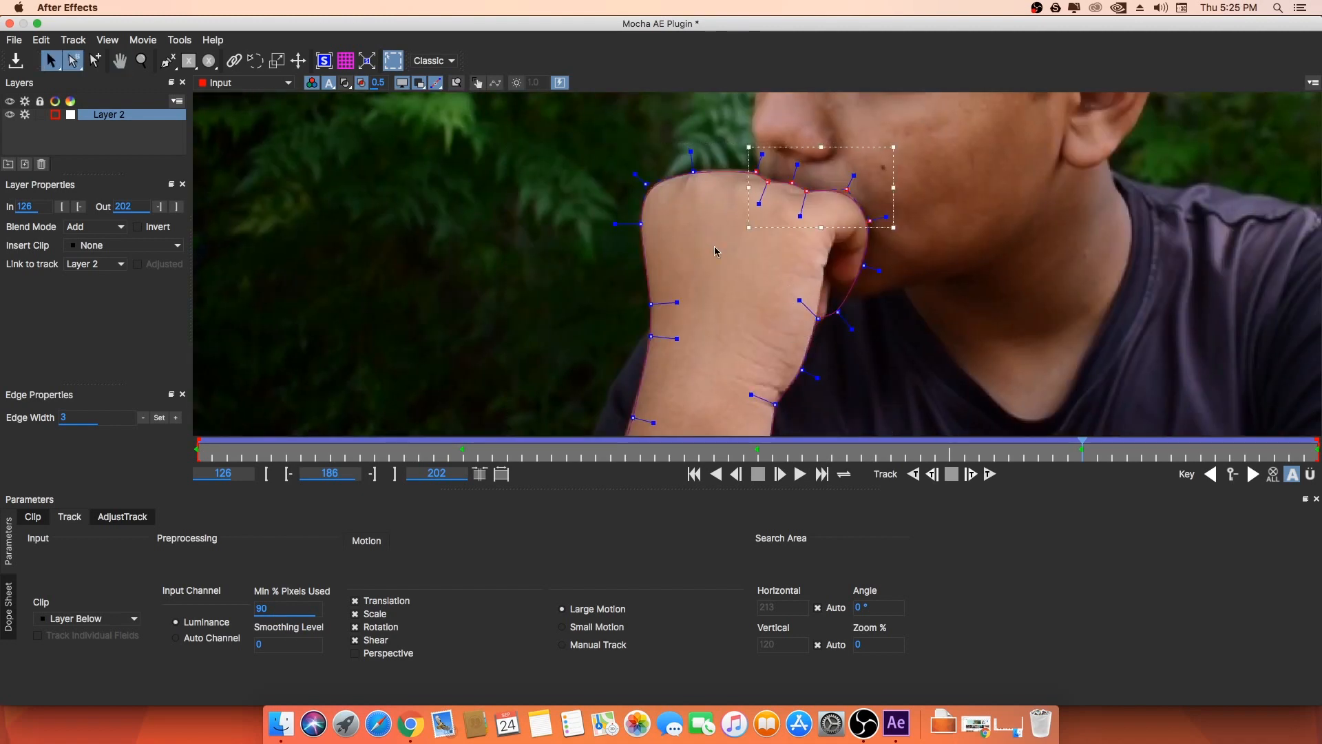
Step: Step forward from frame 186 and play the clip to check how the spline follows the hand
scroll(714, 246, down, 3)
scroll(766, 294, up, 3)
key(Right)
key(Right)
key(Right)
key(Right)
key(Right)
key(Right)
key(Right)
drag(843, 200, 736, 238)
key(space)
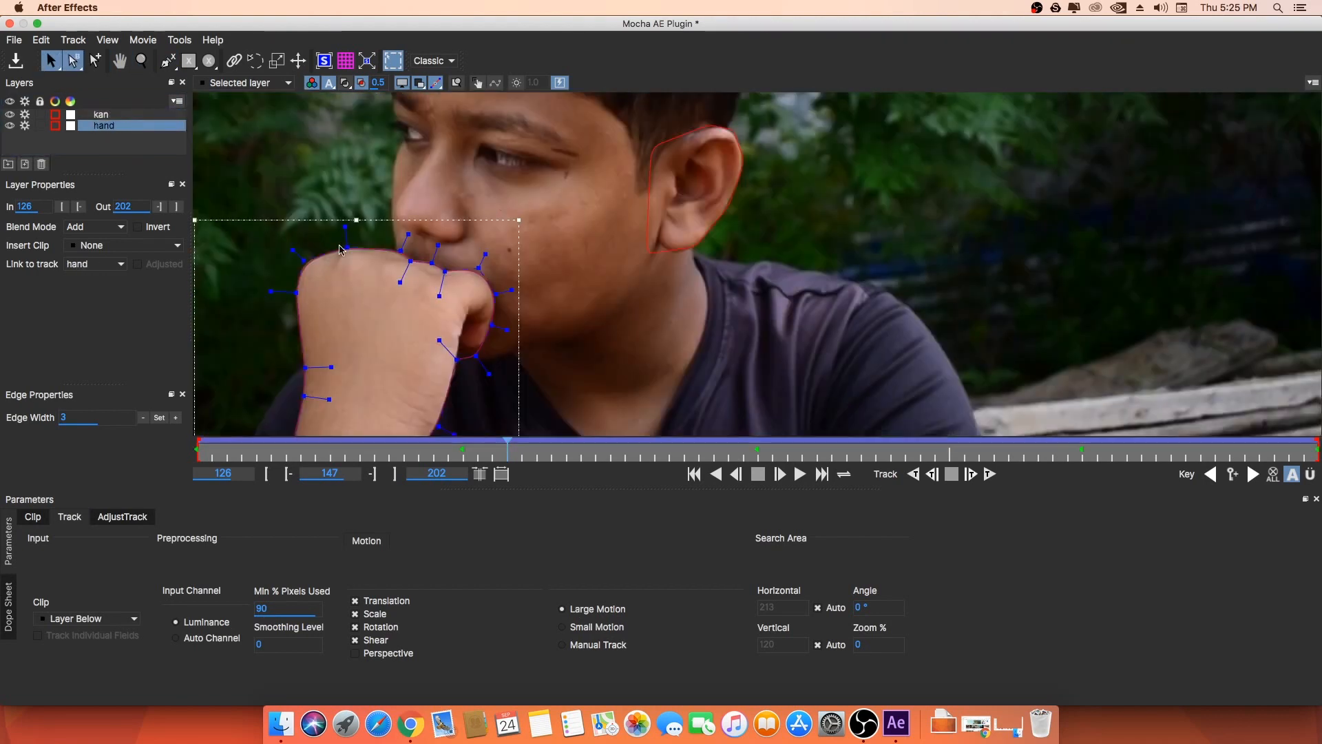
Step: Turn off processing for the hand layer and select the kan layer's ear spline, advancing to frame 148
click(24, 131)
click(650, 144)
key(Right)
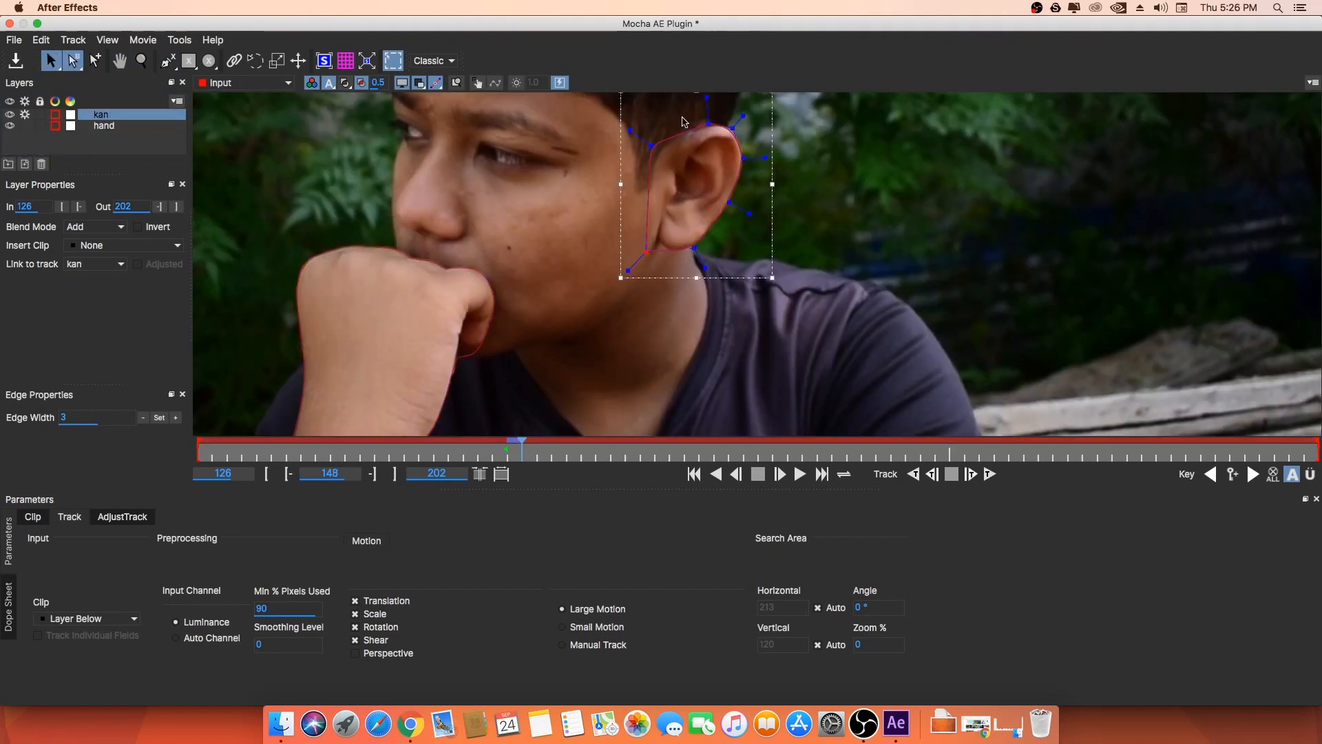
drag(856, 126, 871, 150)
click(27, 127)
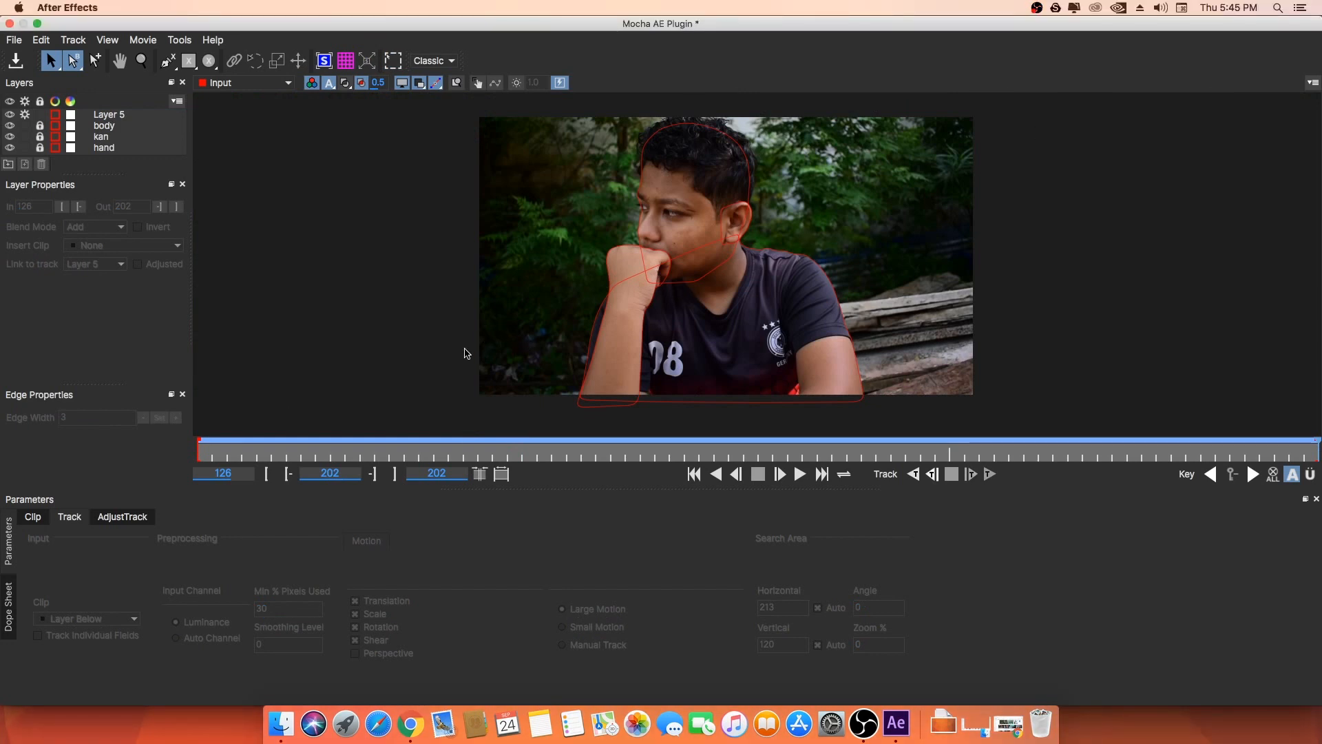
Step: Step backward and forward through the frames to review the body, kan, hand and head splines, ending at frame 126
key(Left)
key(Left)
key(Left)
key(Left)
key(Left)
key(Left)
key(Left)
key(Left)
key(Left)
key(Left)
key(Left)
key(Left)
key(Left)
key(Left)
key(Left)
key(Left)
key(Left)
key(Left)
key(Left)
key(Left)
key(Left)
key(Left)
key(Left)
key(Left)
key(Left)
key(Left)
key(Left)
key(Left)
key(Left)
key(Left)
key(Left)
key(Left)
key(Left)
key(Left)
key(Left)
key(Left)
key(Left)
key(Left)
key(Left)
key(Left)
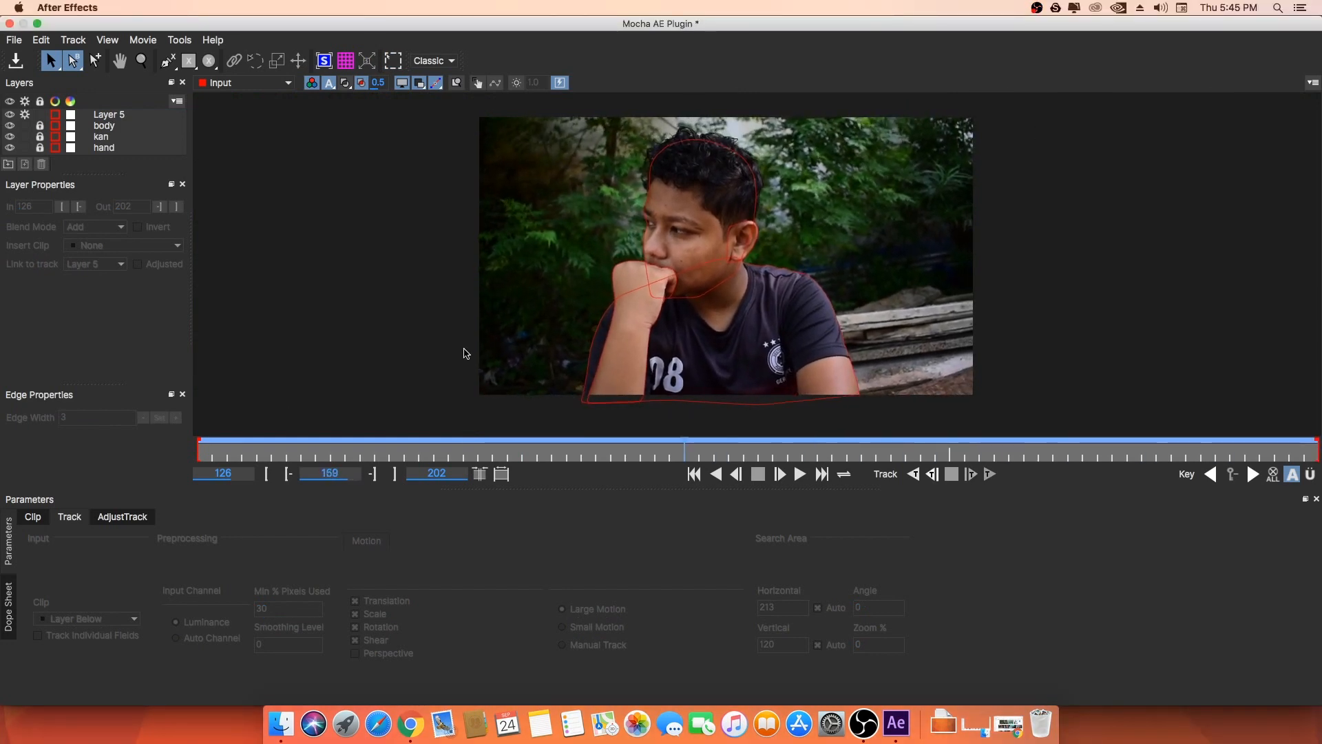
key(Right)
key(Right)
key(Right)
key(Right)
key(Right)
key(Right)
key(Right)
key(Right)
key(Right)
key(Right)
key(Right)
key(Right)
key(Right)
key(Right)
key(Right)
key(Right)
key(Right)
key(Right)
key(Right)
key(Right)
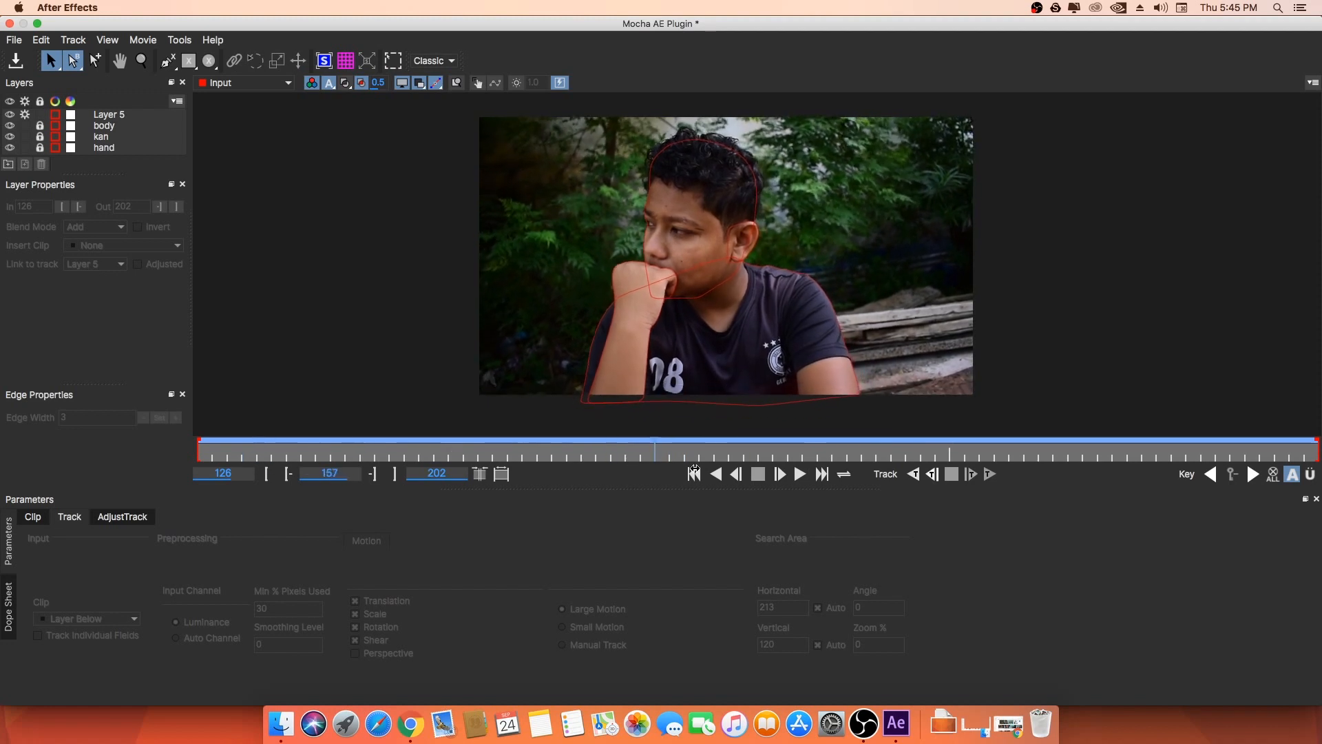
key(Home)
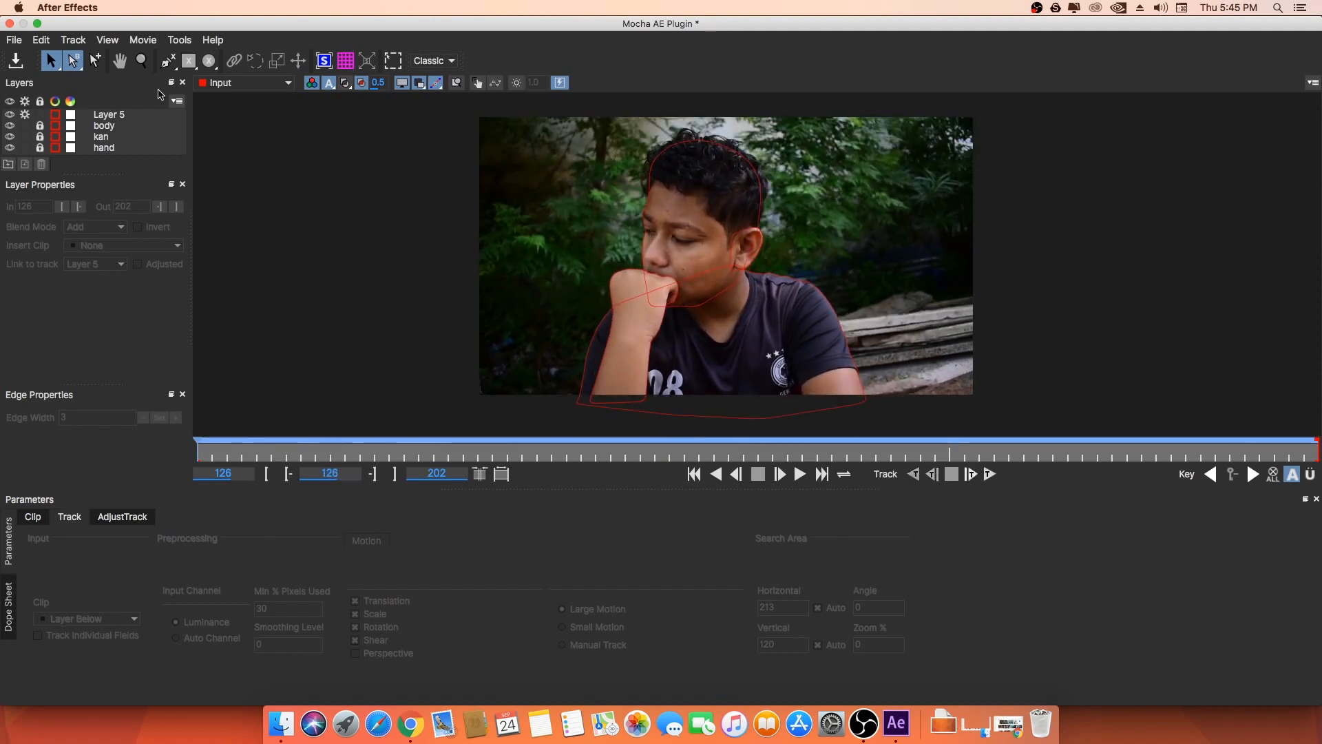
Step: Rename Layer 5, the spline around the subject's head, as head
click(112, 117)
double_click(110, 115)
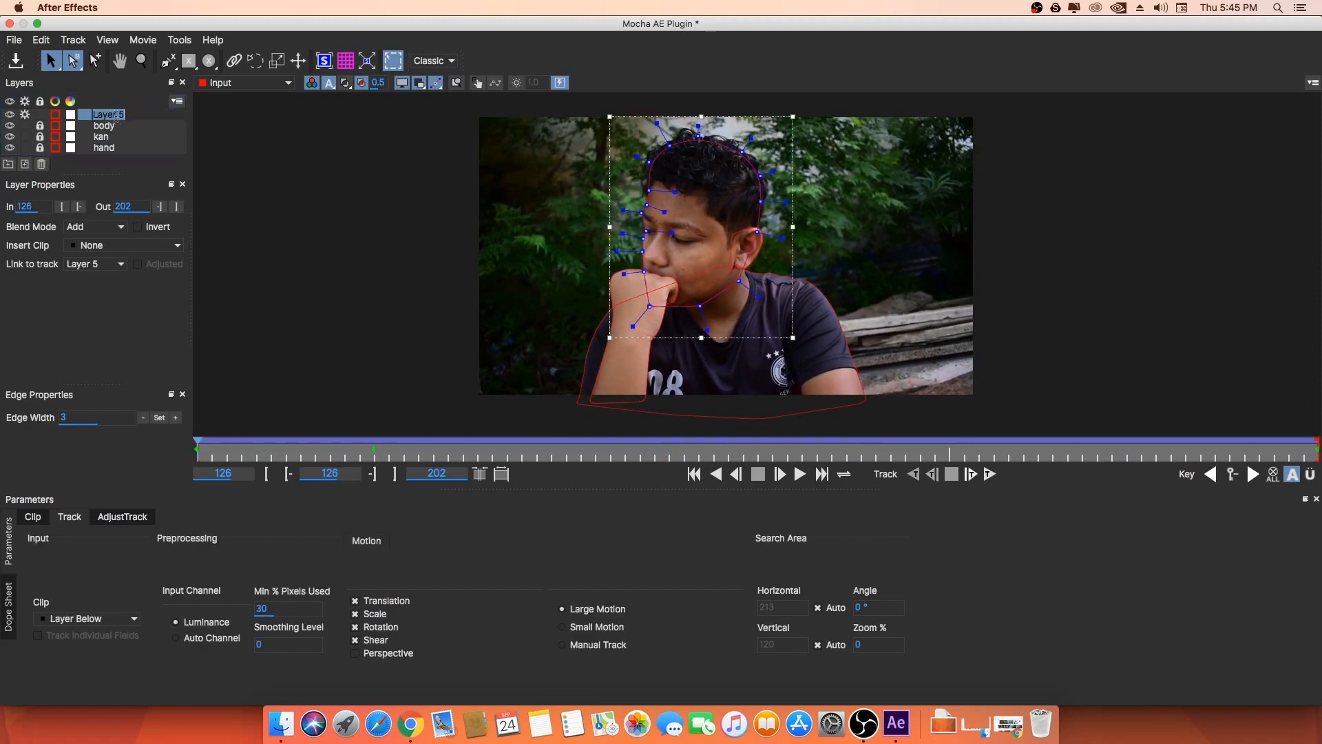
text(head)
key(Return)
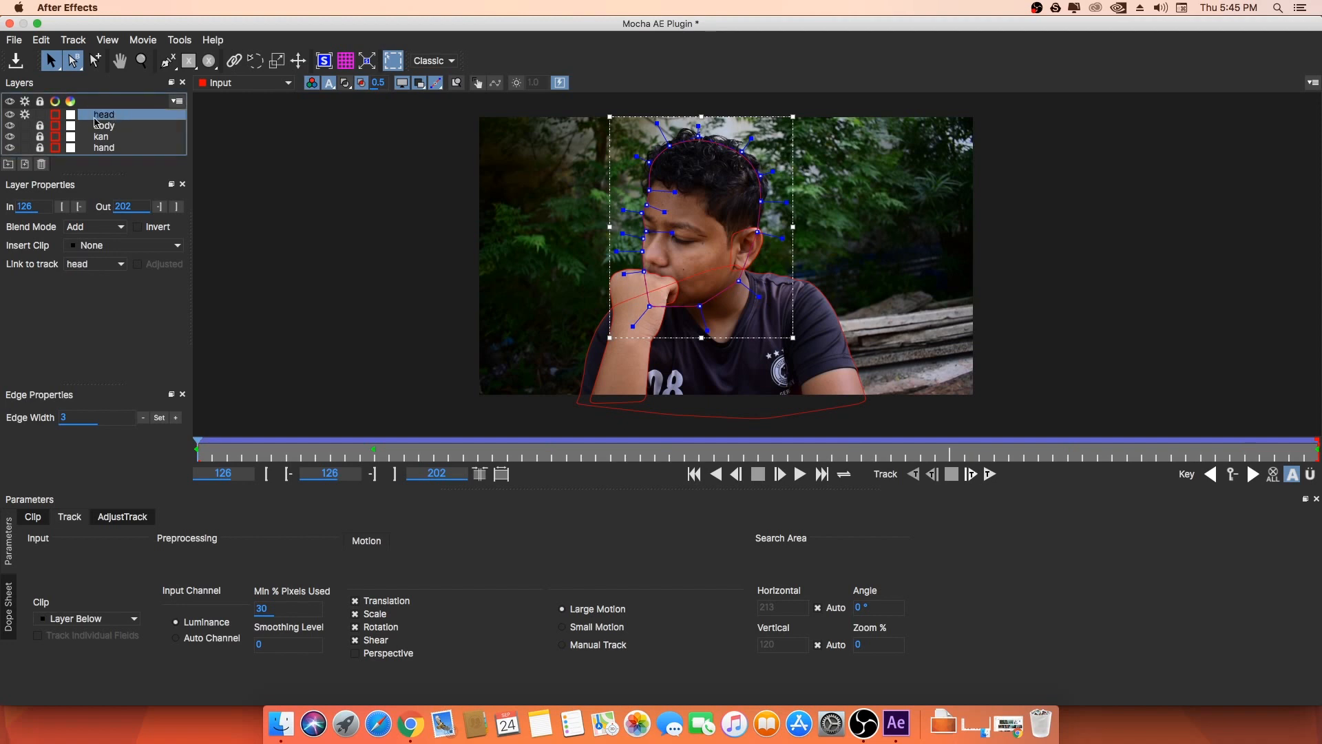
Step: Save the Mocha project with its head, body, kan and hand layers and return to the After Effects composition
click(106, 127)
click(104, 138)
click(130, 149)
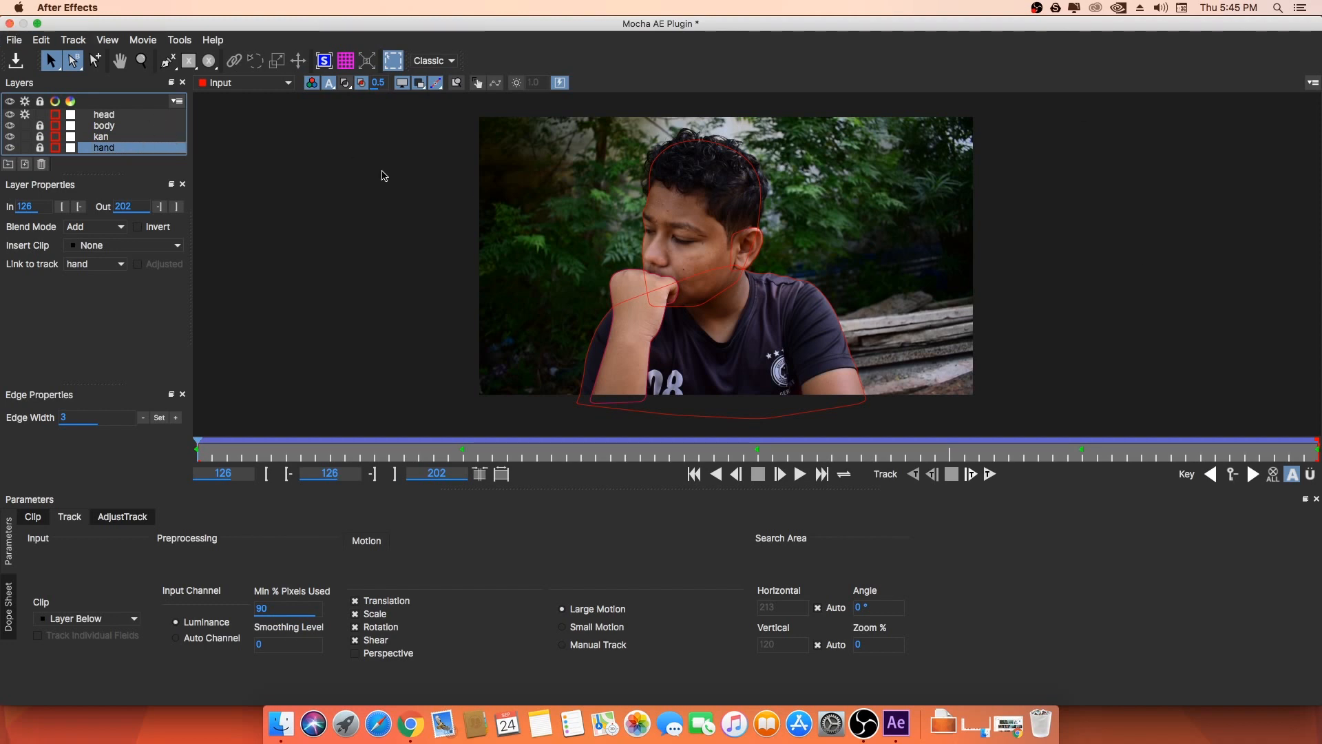
key(super+s)
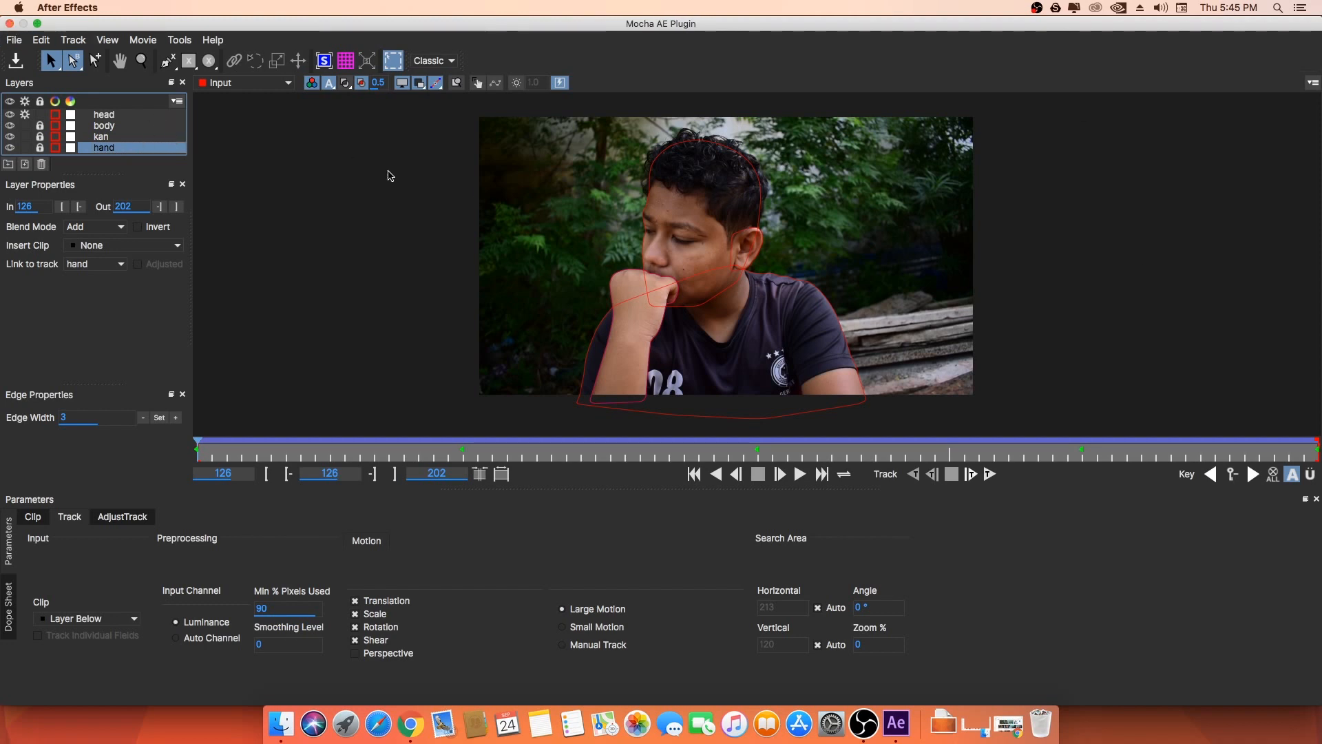
click(10, 24)
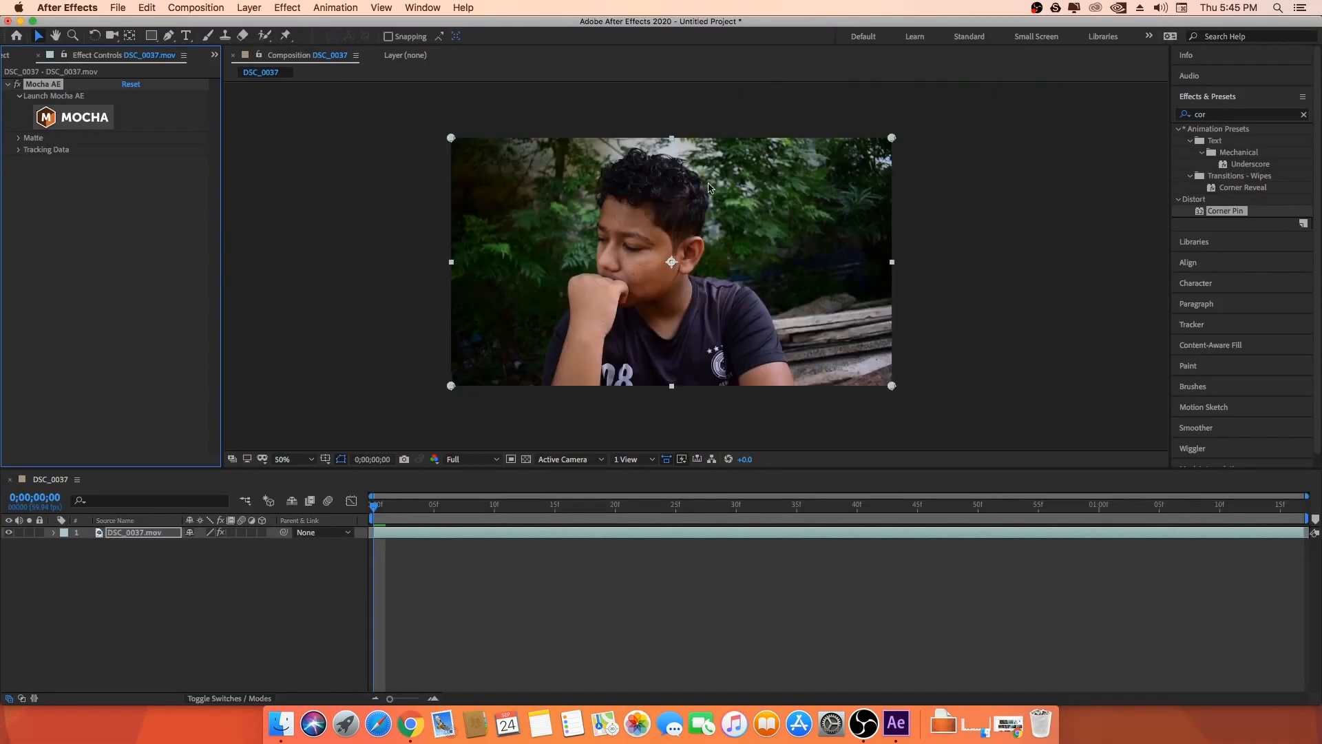
Step: Duplicate the DSC_0037.mov layer in the composition
click(138, 560)
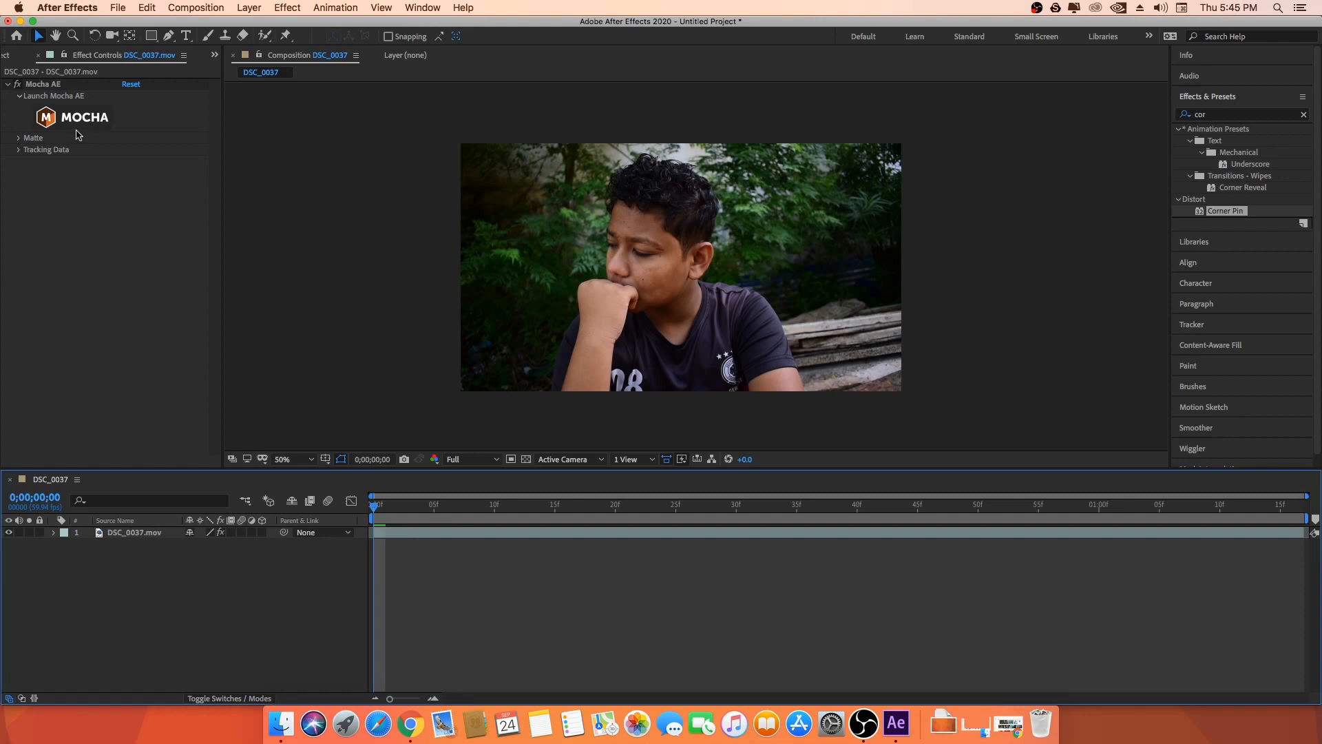
click(127, 536)
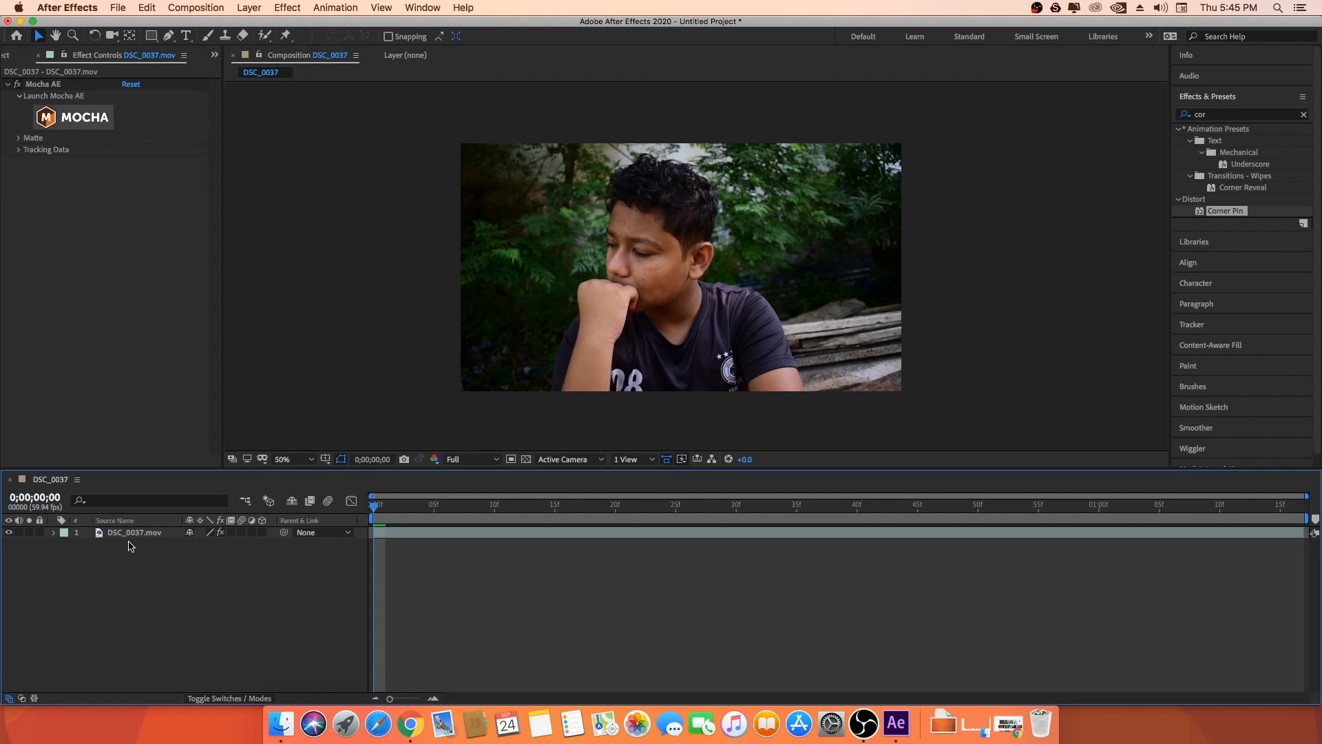
click(122, 536)
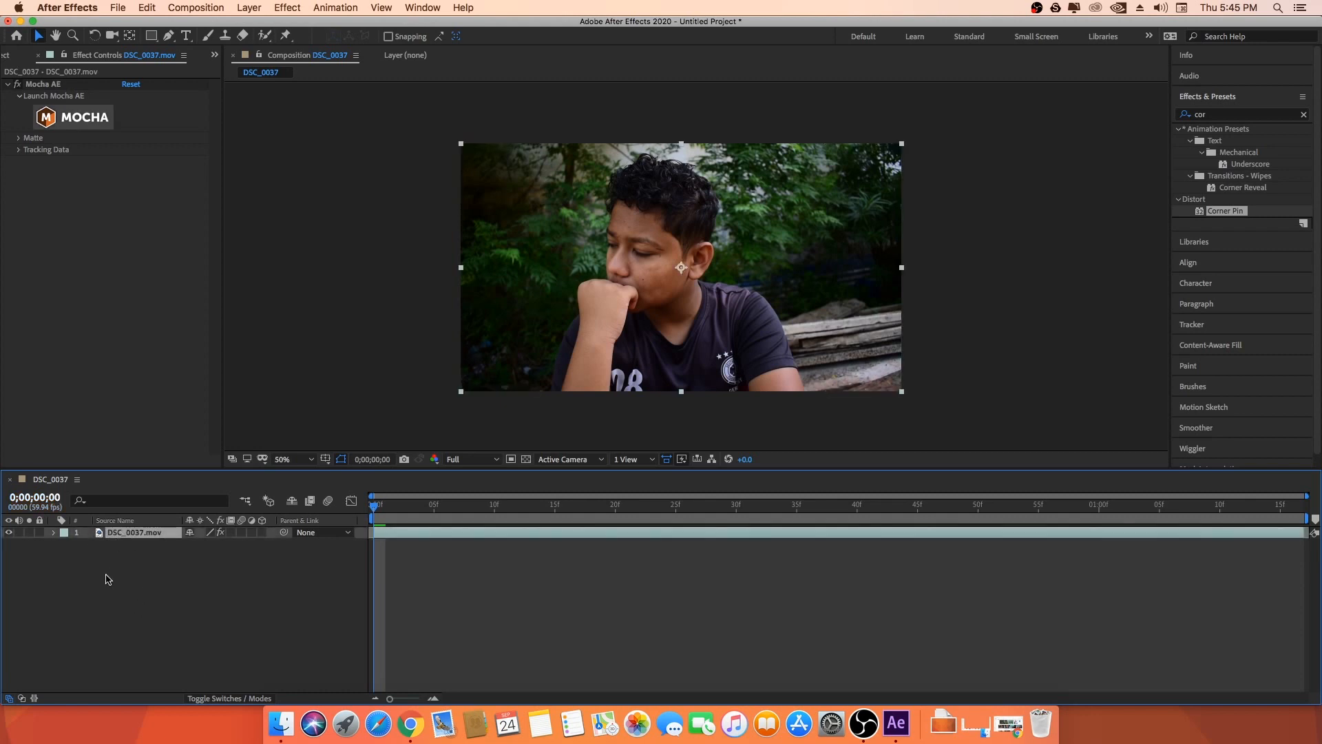
key(super+d)
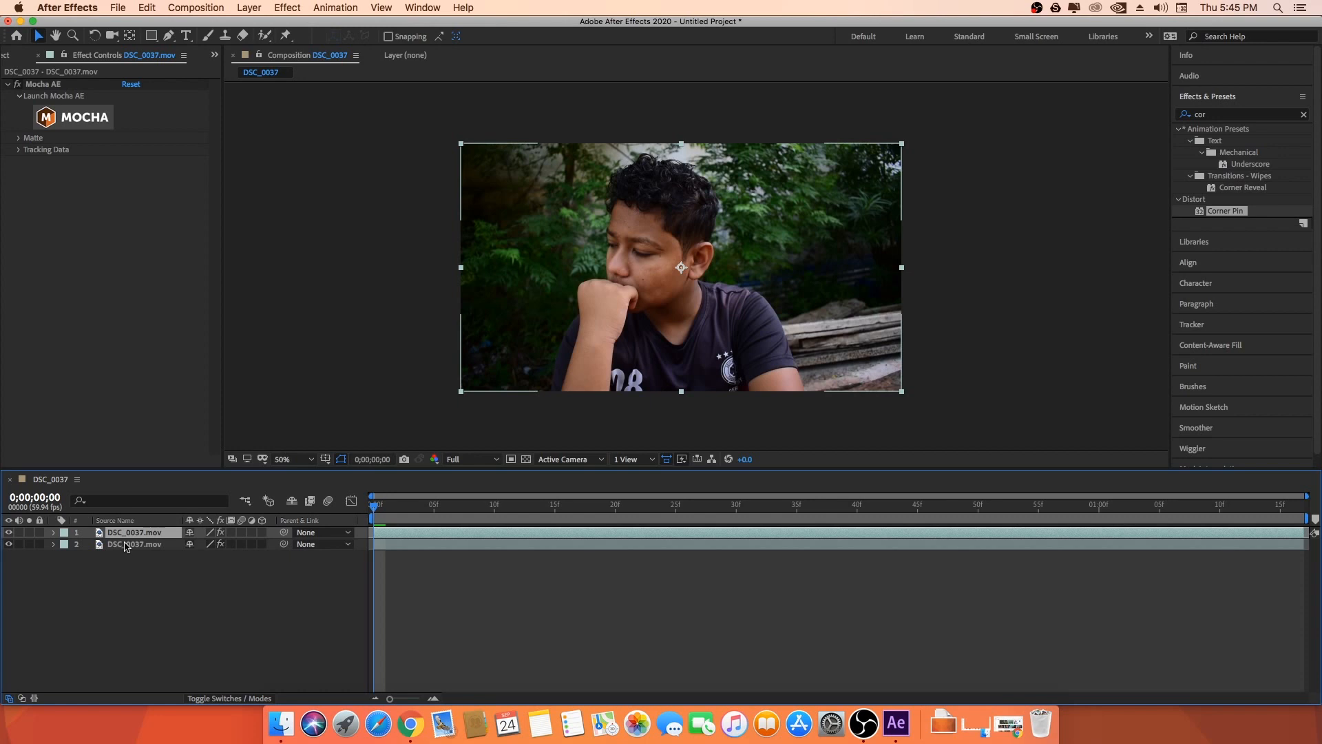
Step: Find the Curves effect by searching for "curve" and apply it to the lower DSC_0037.mov layer
click(127, 546)
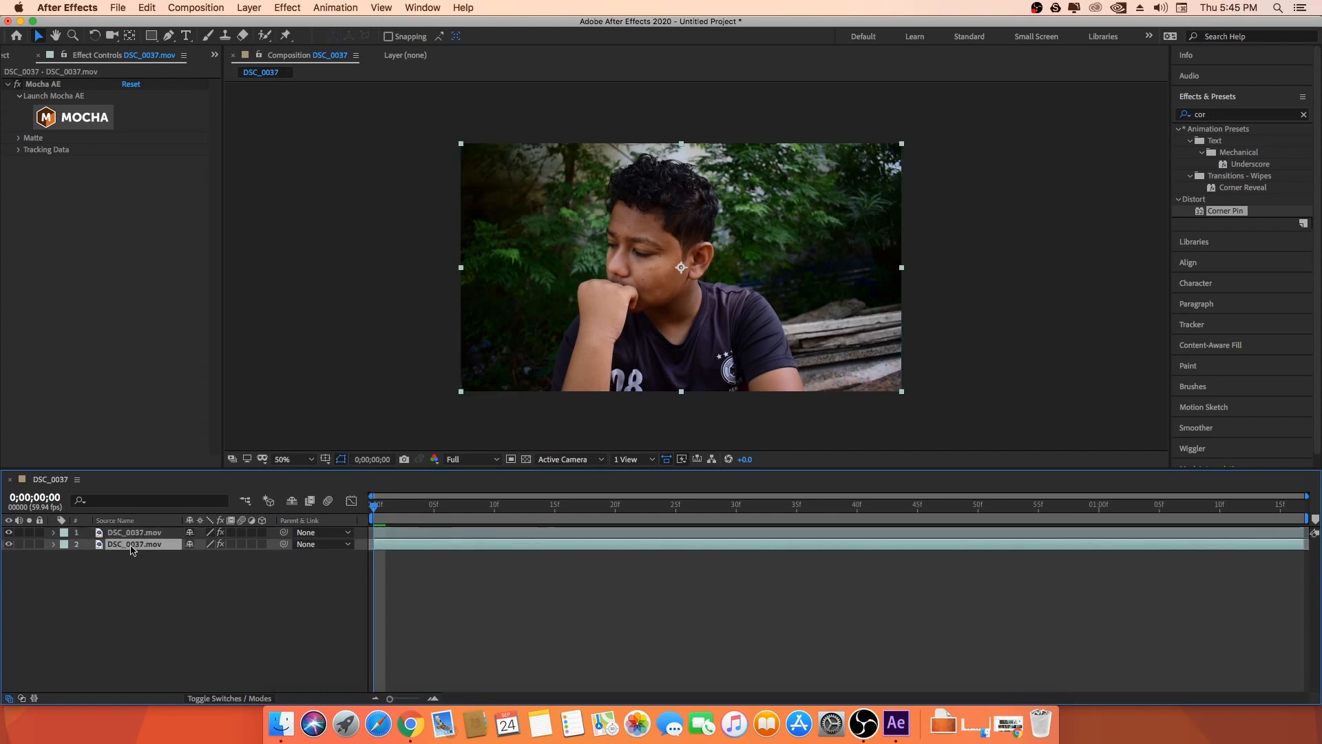
drag(1223, 115, 1112, 106)
key(BackSpace)
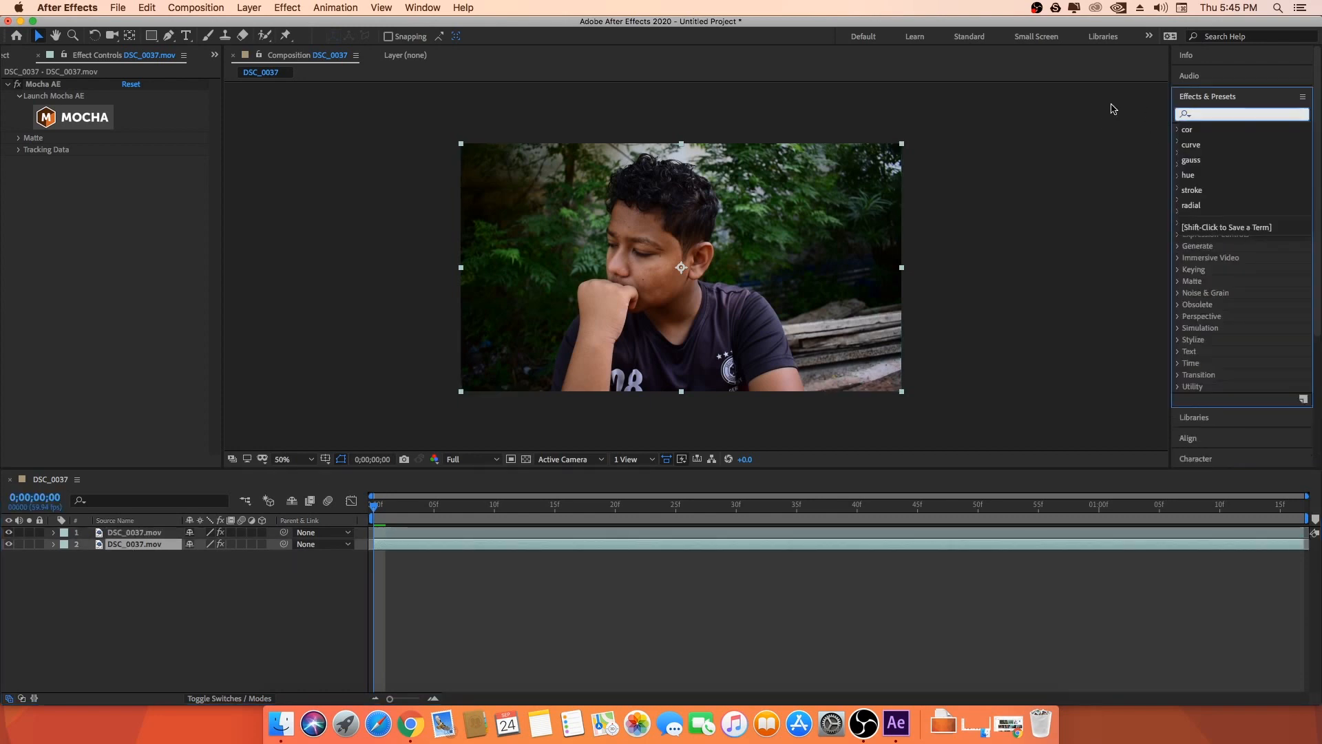
text(curve)
click(1243, 177)
drag(1244, 176, 127, 551)
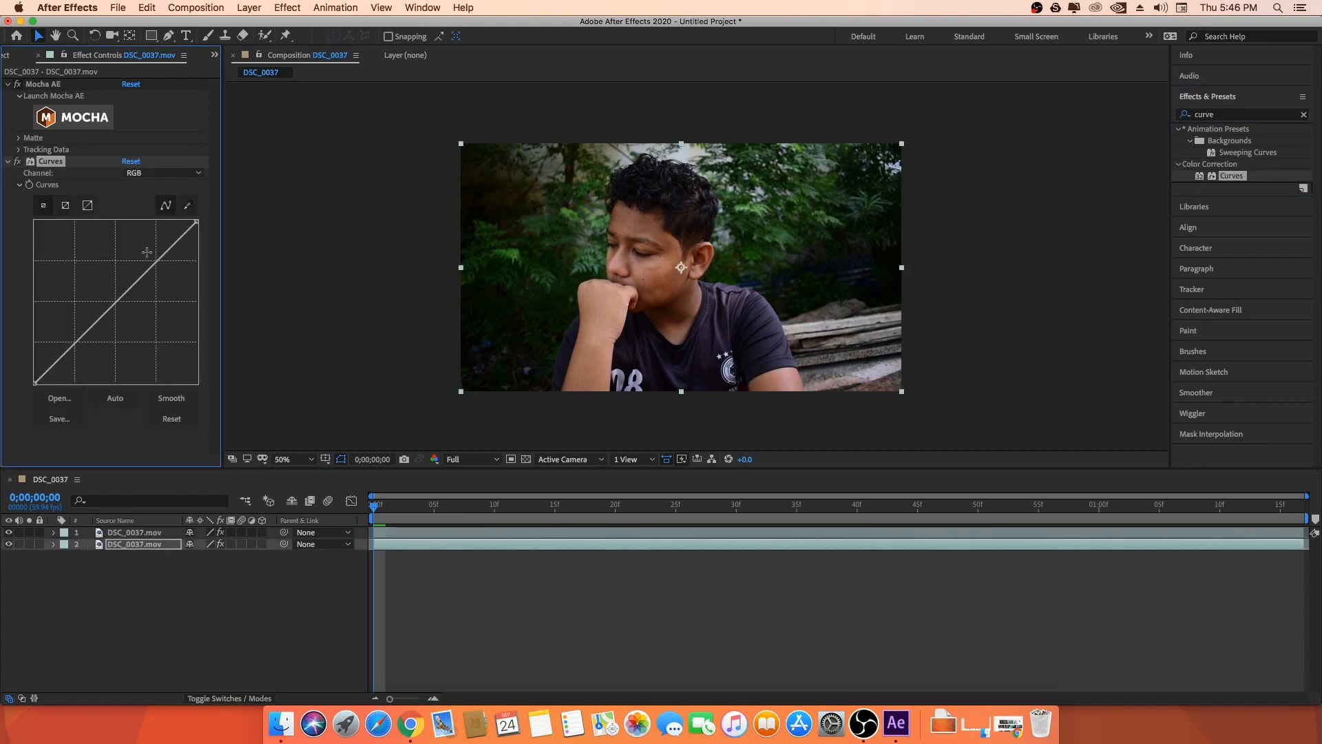
Step: Raise the Red channel curve steeply on the lower layer, hiding the upper layer while adjusting and showing it again
click(164, 173)
click(141, 192)
drag(128, 293, 107, 274)
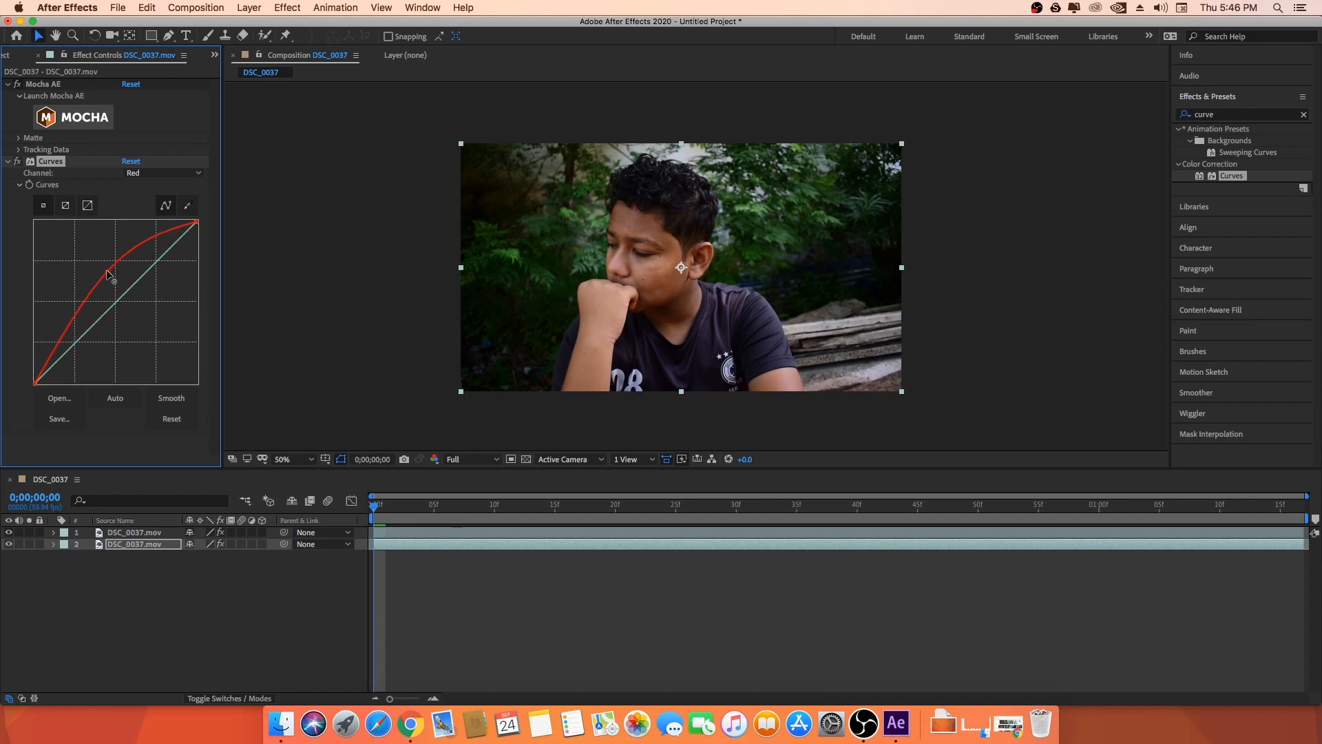
click(9, 533)
drag(108, 271, 71, 254)
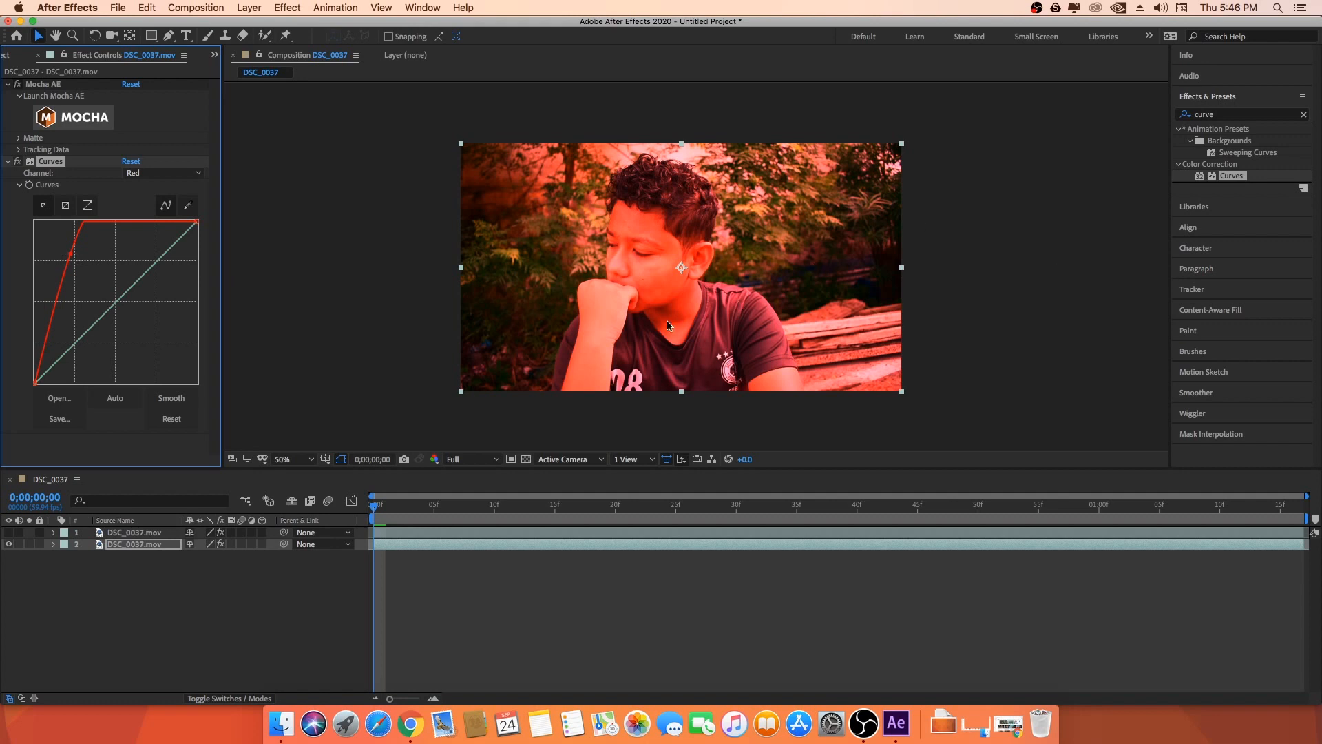
click(8, 532)
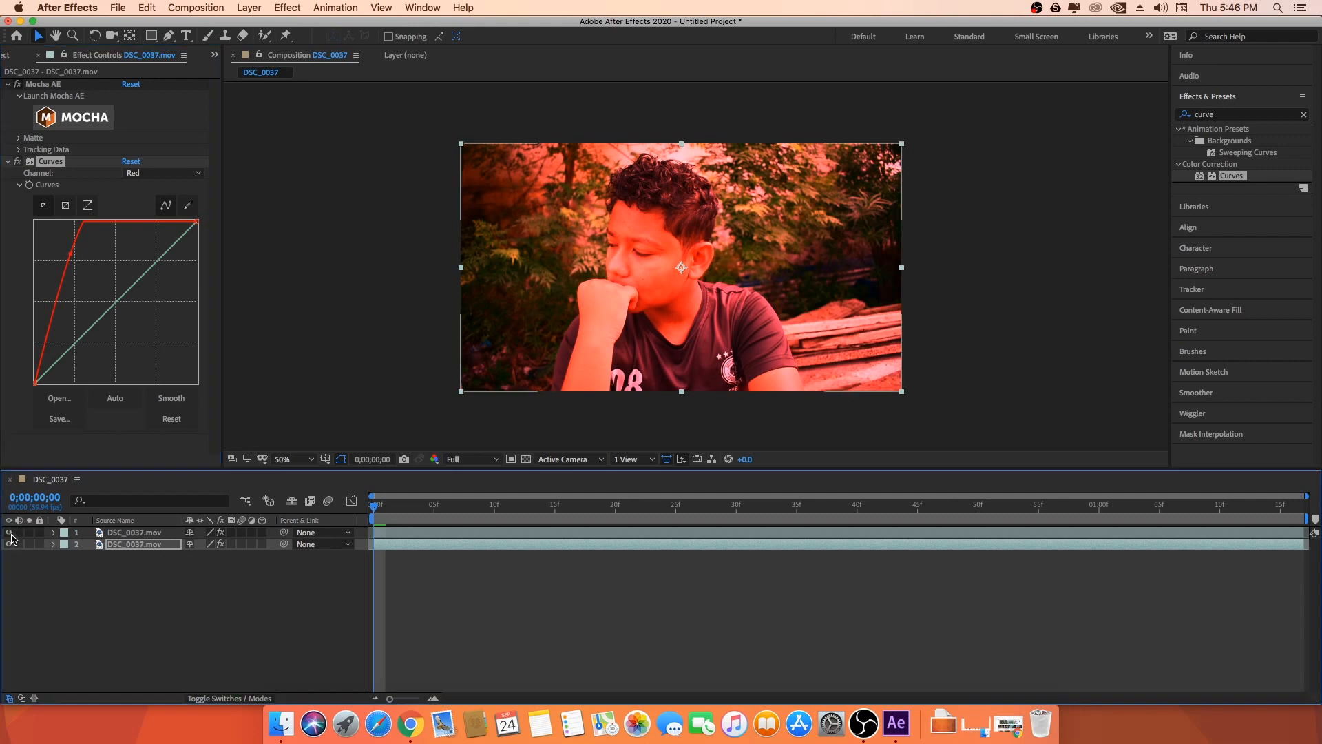
Step: Select the upper DSC_0037.mov layer and expand the Matte settings of its Mocha AE effect
click(130, 533)
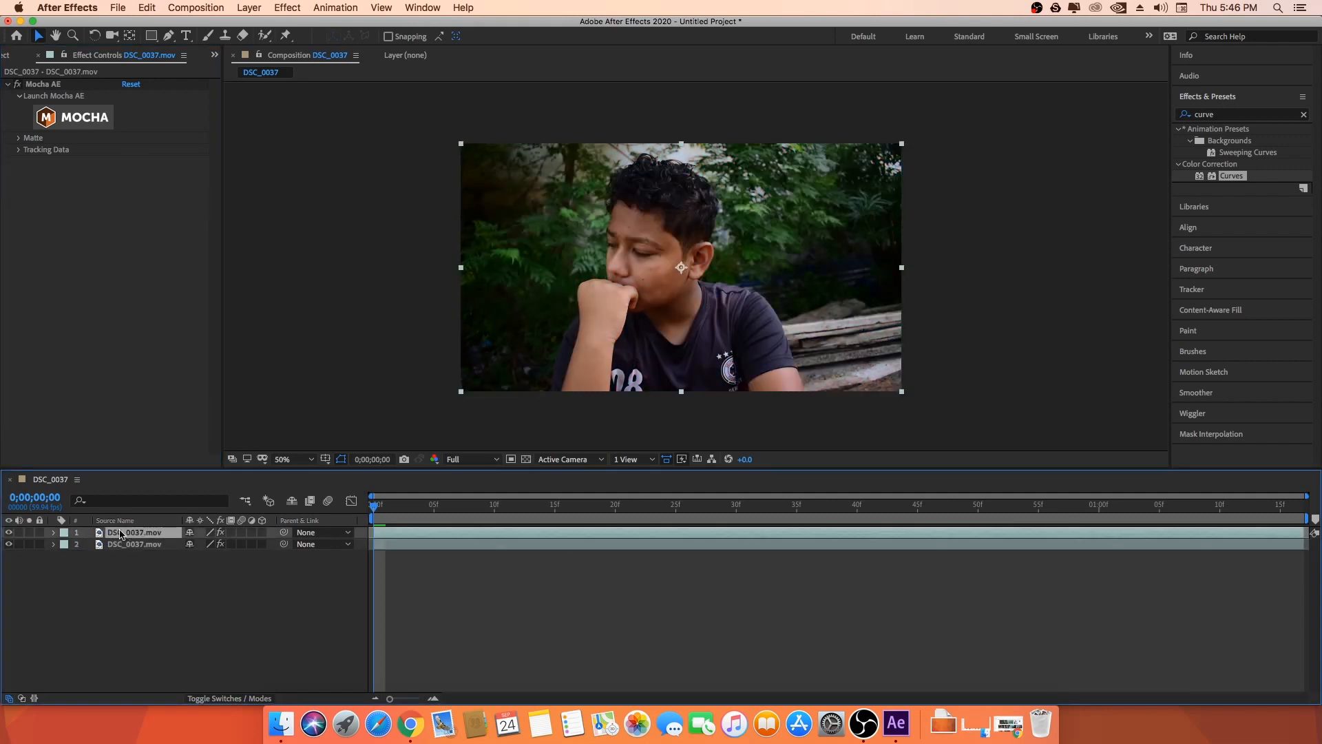
click(133, 544)
click(129, 534)
click(124, 545)
click(127, 534)
click(18, 138)
click(17, 138)
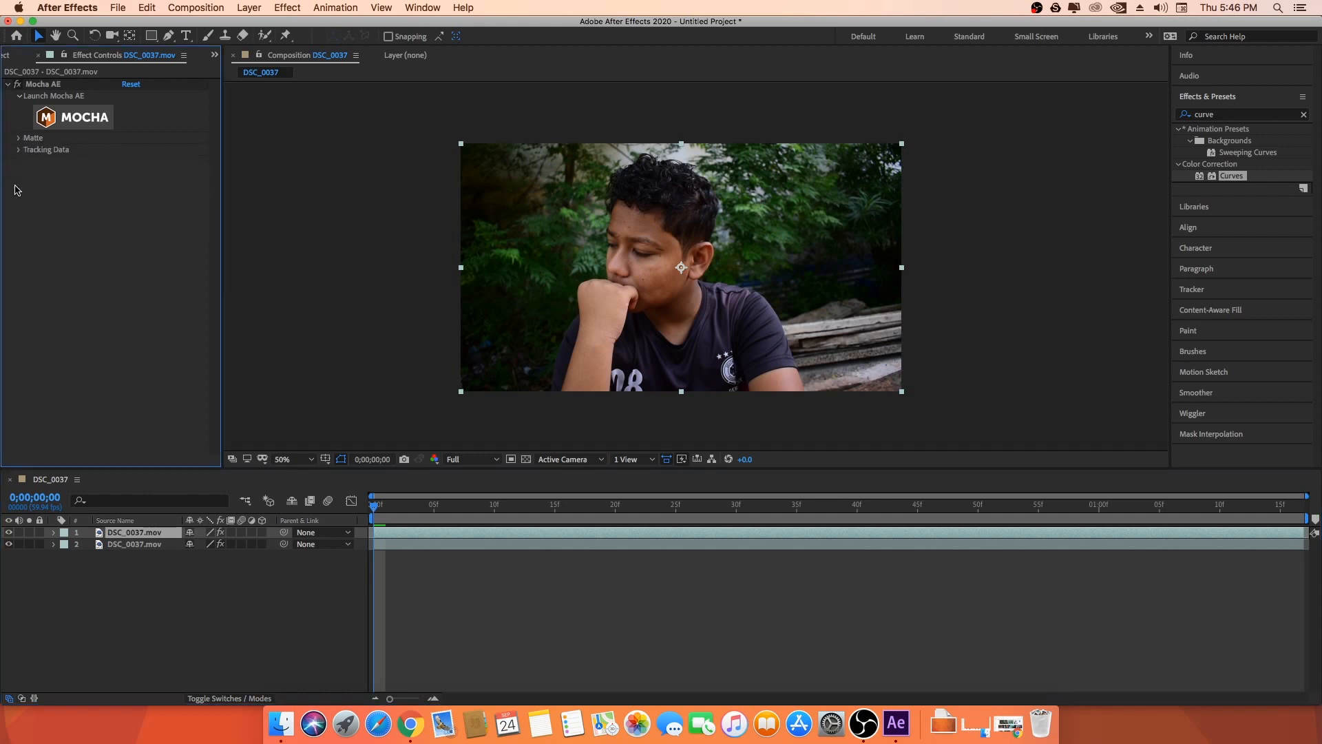
click(18, 151)
click(18, 150)
click(19, 139)
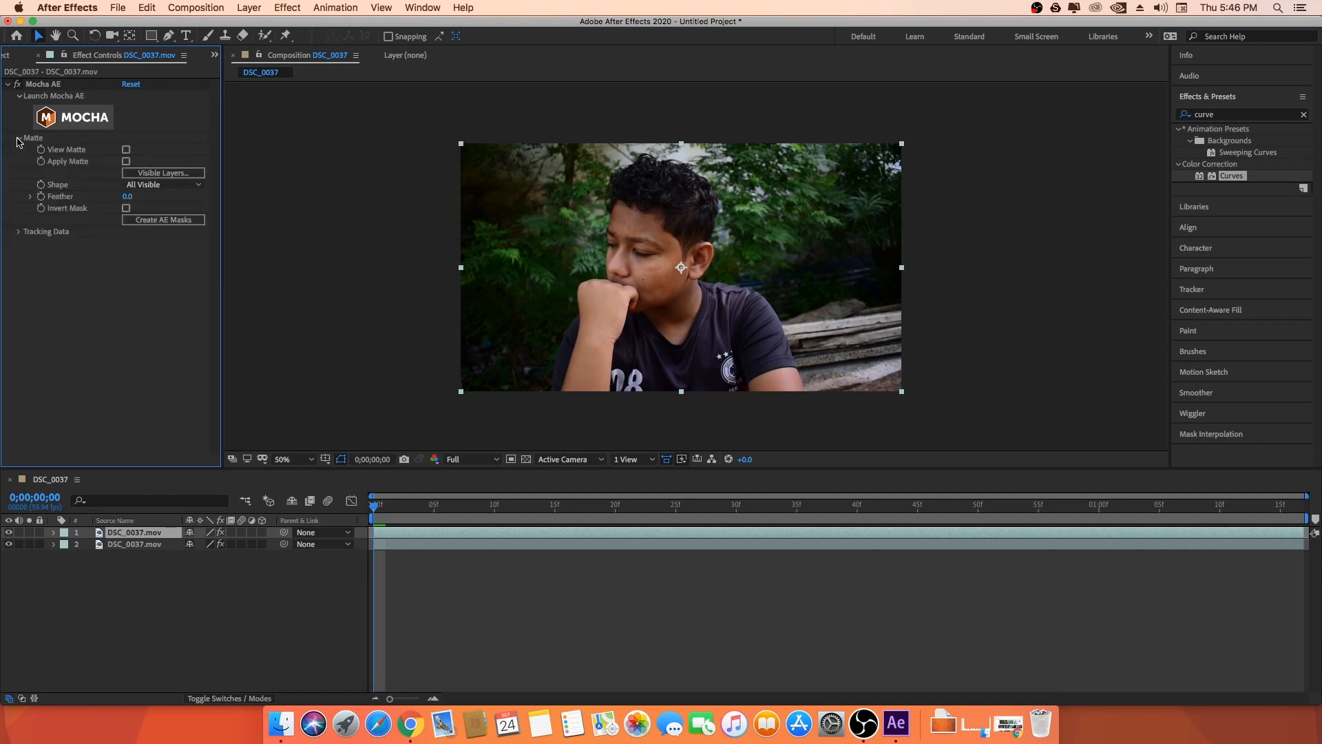
Step: View the Mocha matte on the upper layer to check its silhouette, and turn View Matte off again
click(126, 150)
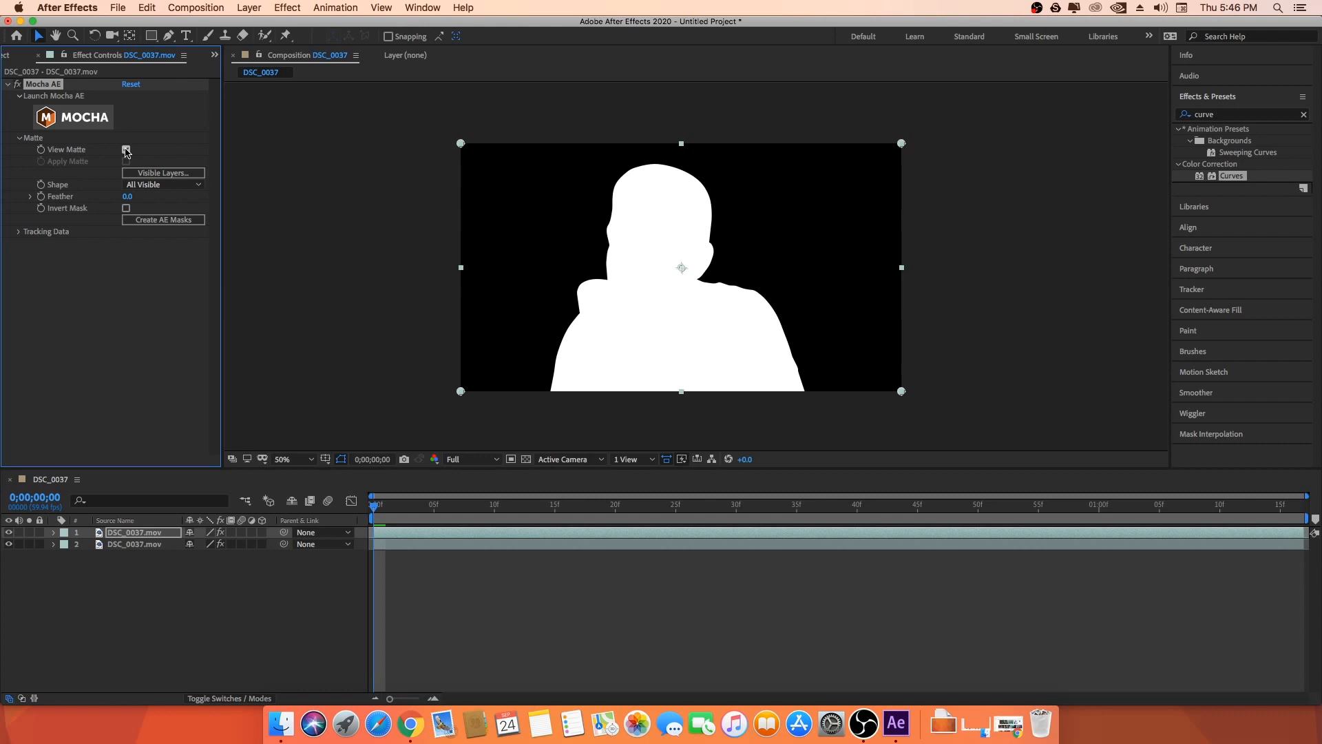
drag(383, 507, 319, 431)
click(127, 149)
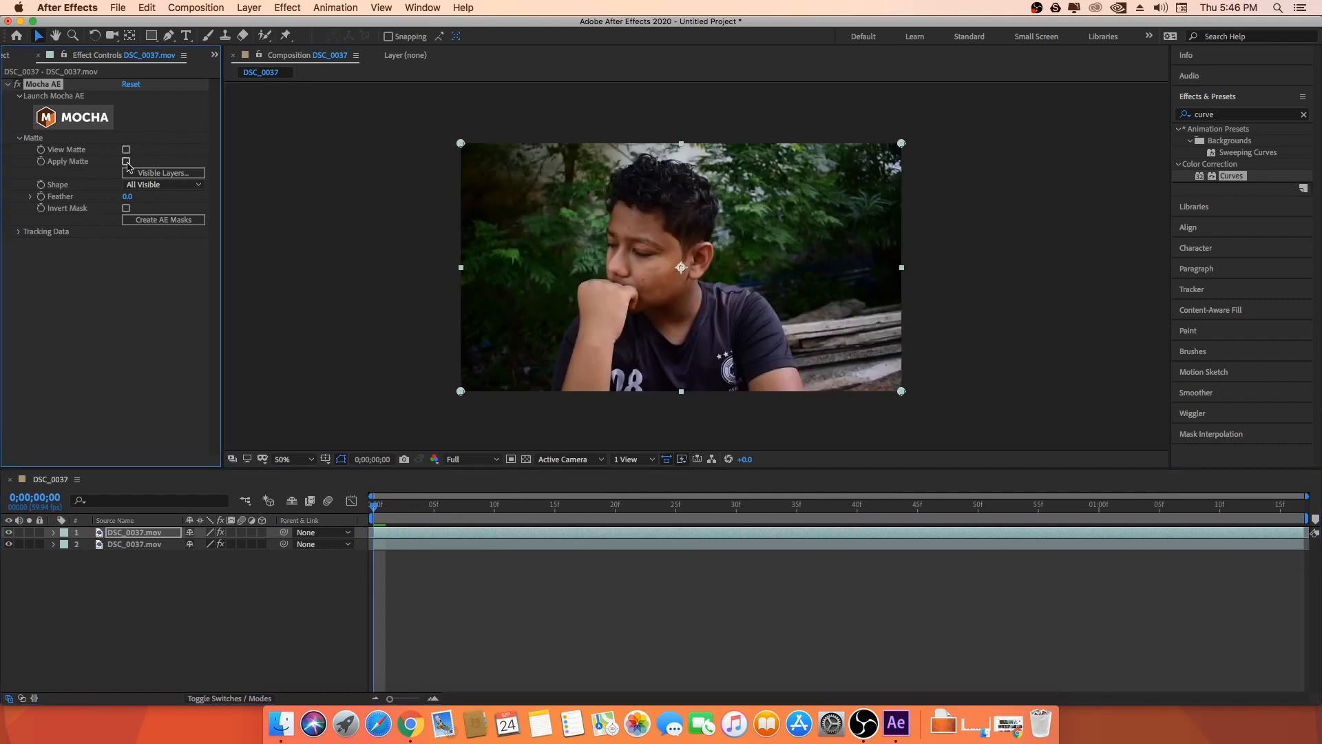
Step: Enable Apply Matte on the upper layer and play the composition to preview the subject over the red background
click(126, 161)
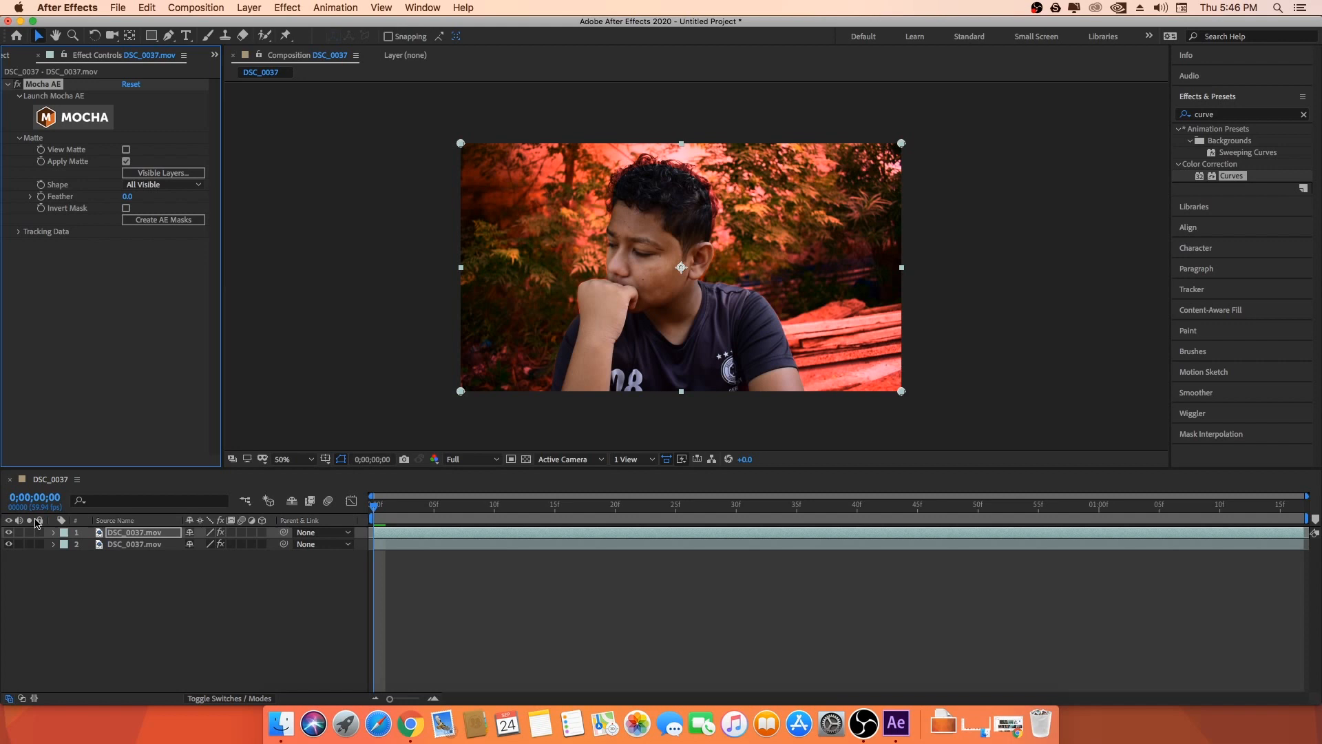
click(113, 534)
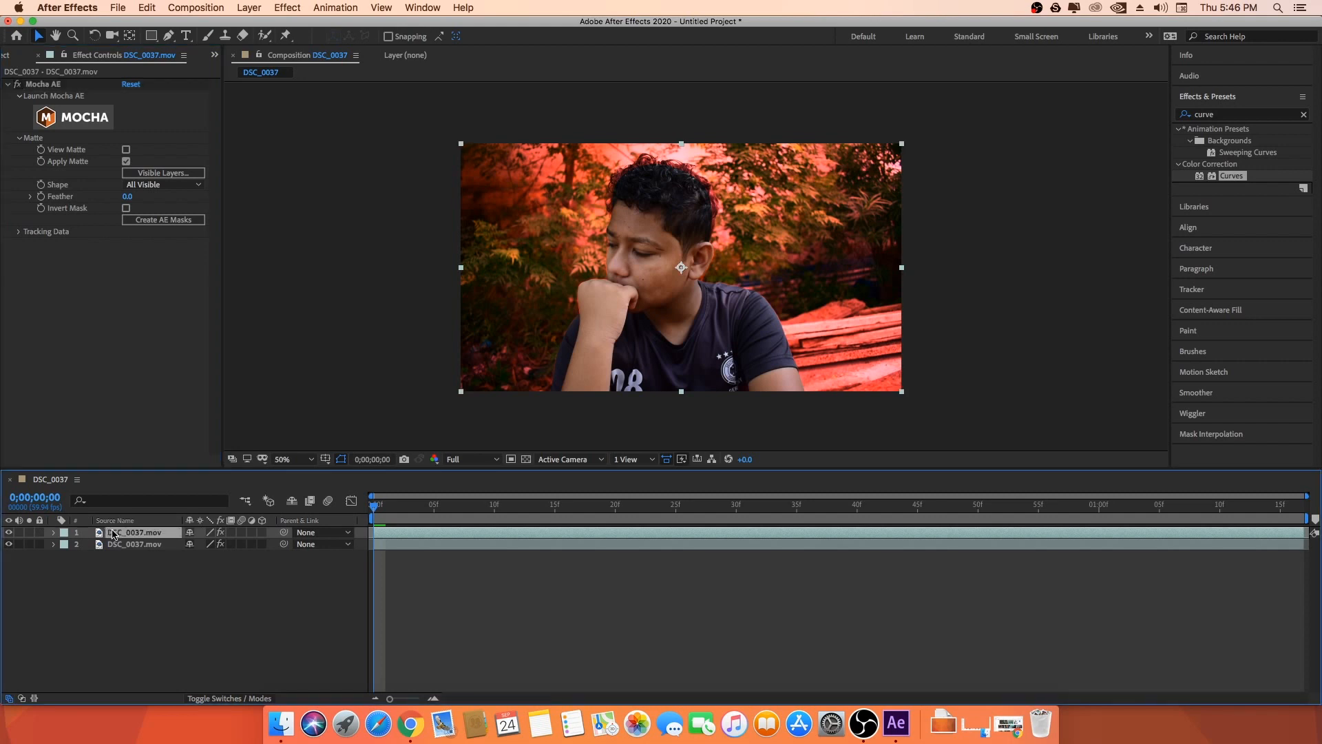
key(space)
key(space)
key(space)
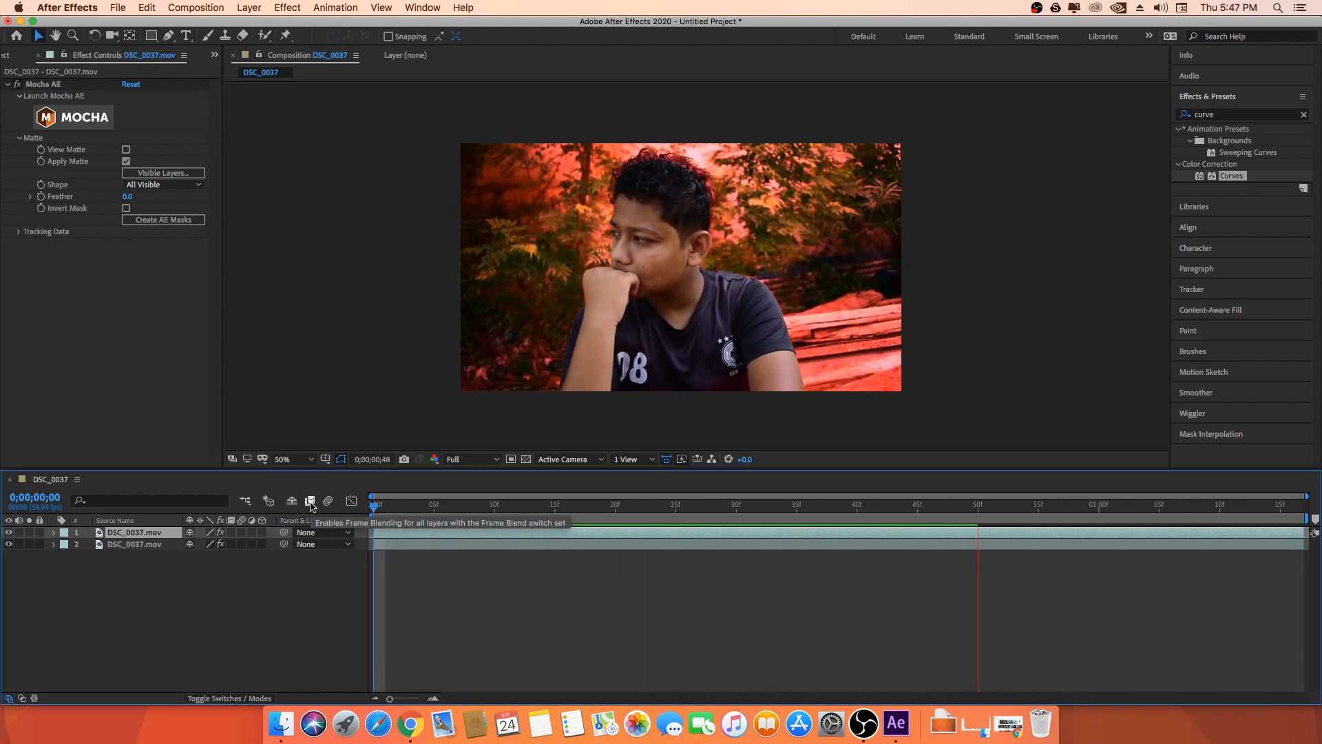
key(space)
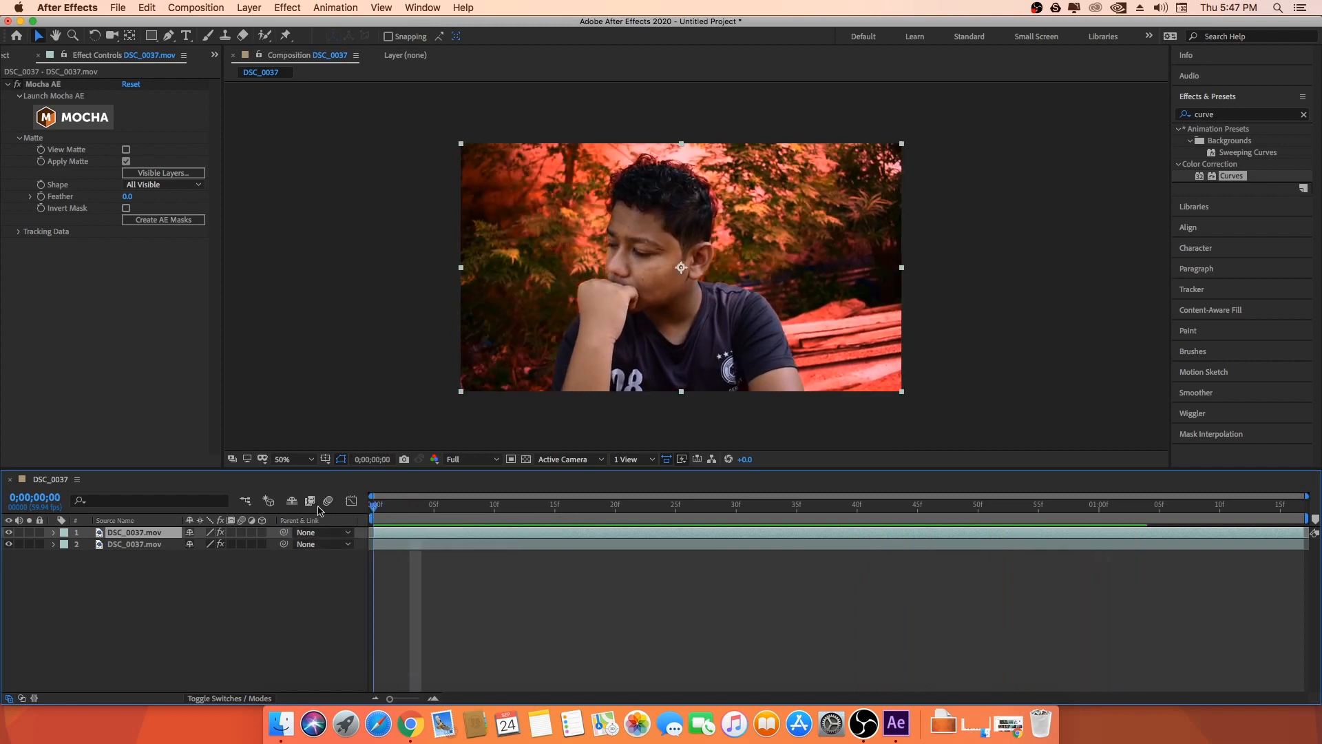
Step: Disable Apply Matte on the upper layer and open the list of visible Mocha layers beside the preview
click(126, 161)
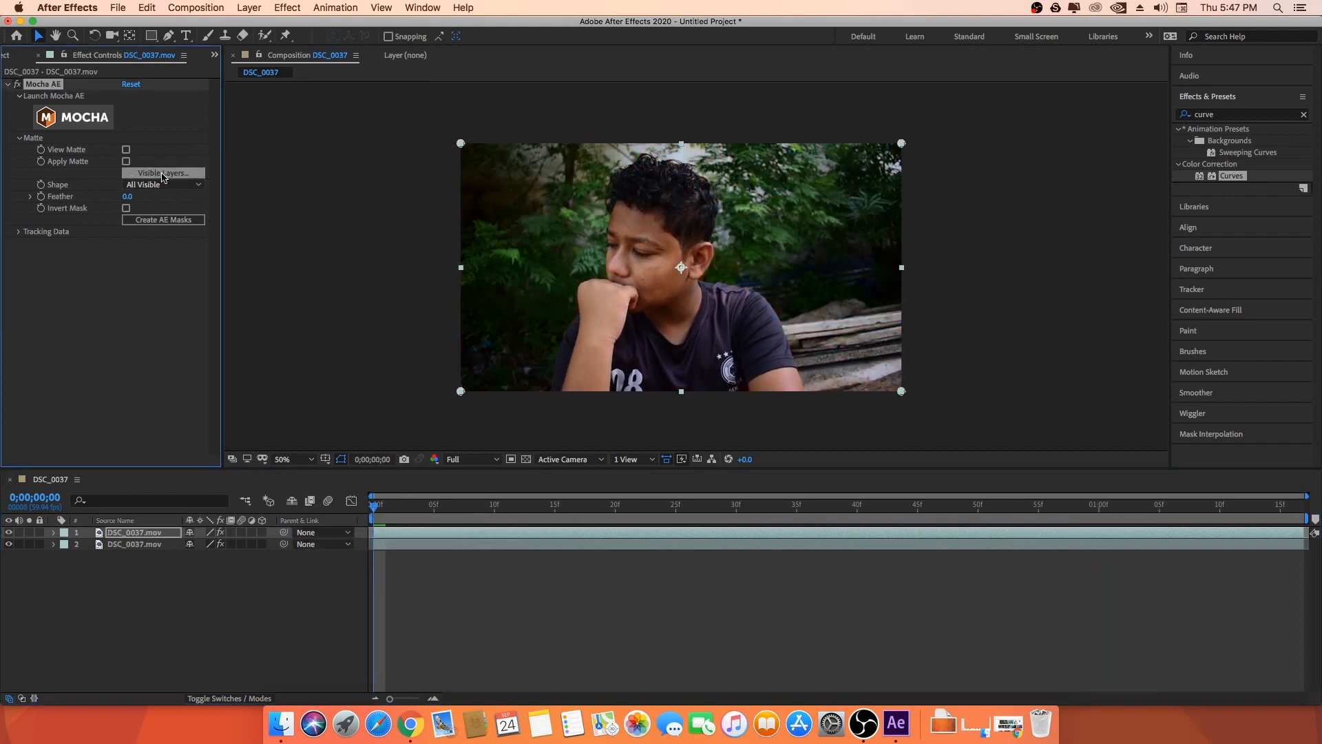
click(163, 174)
drag(637, 282, 330, 234)
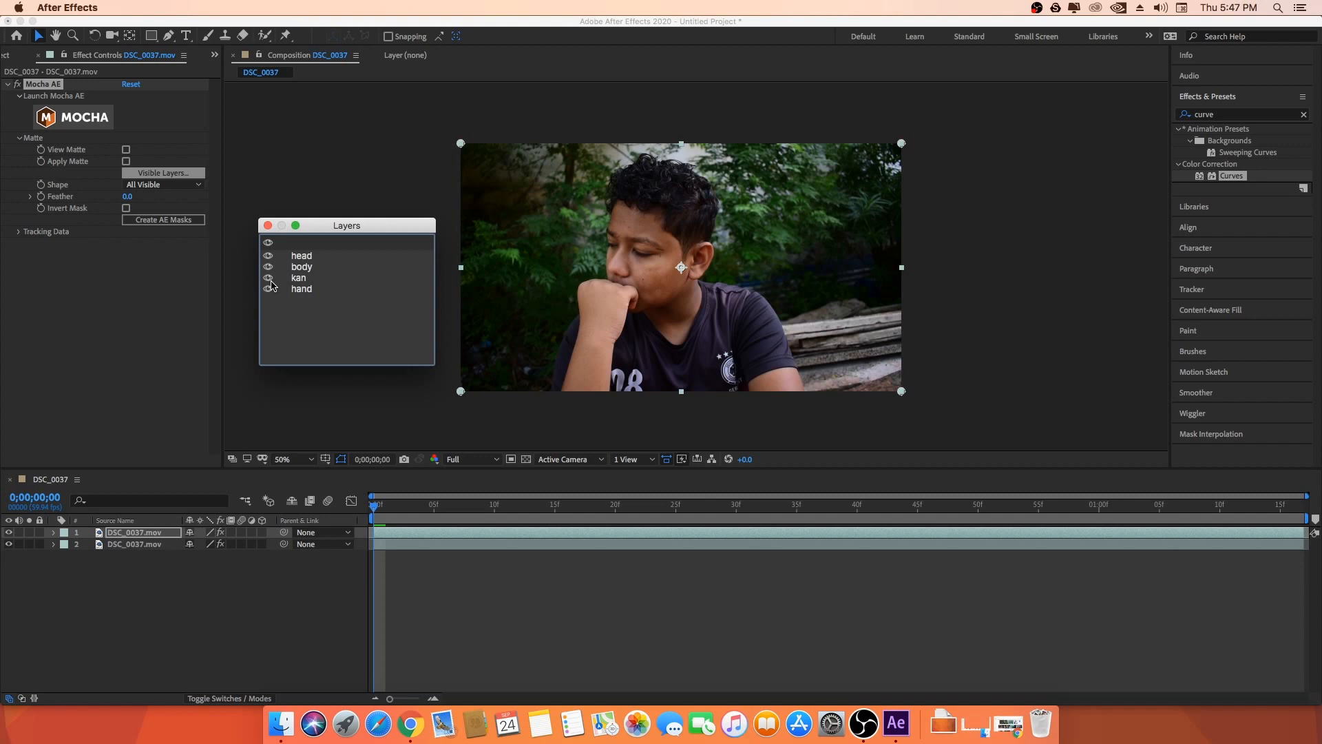
Step: Hide the kan, body and head shapes in the Mocha layer list, restore their visibility, and close the list
click(269, 279)
click(268, 267)
click(268, 256)
click(301, 290)
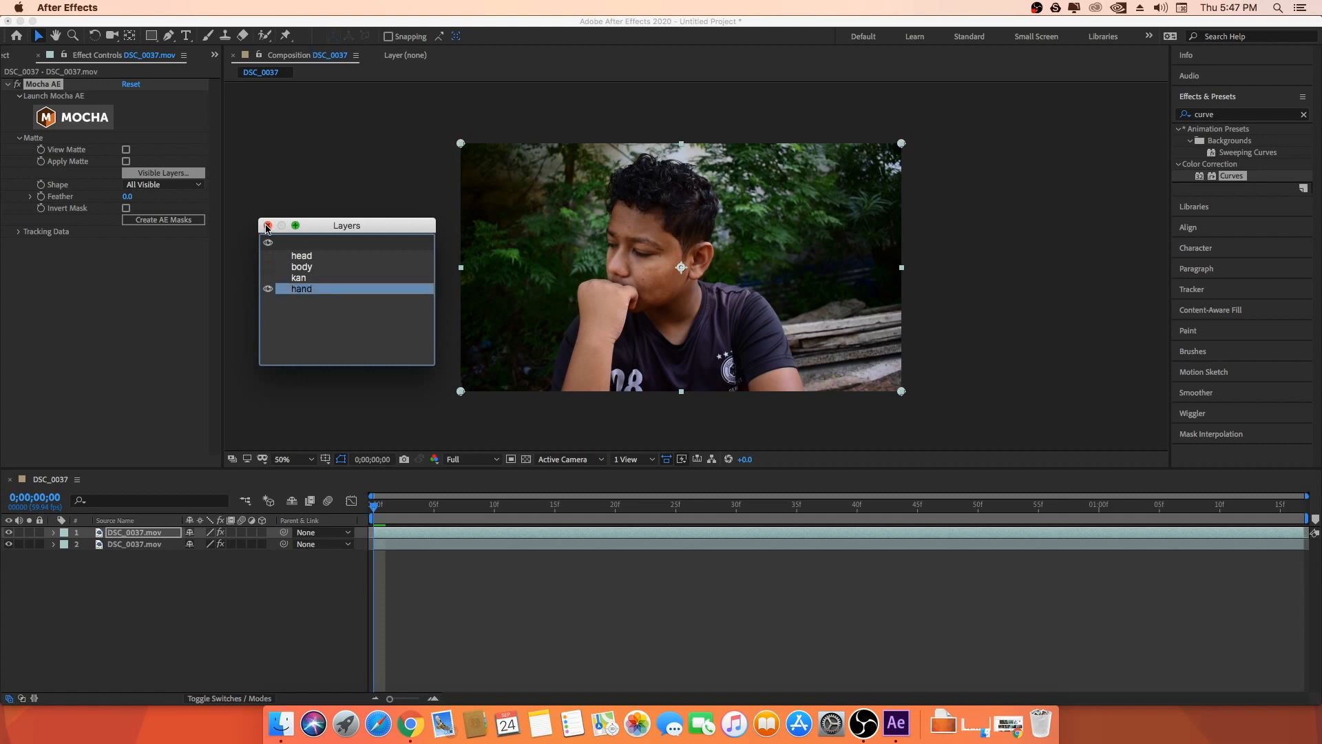
click(268, 256)
click(268, 277)
click(268, 289)
click(268, 226)
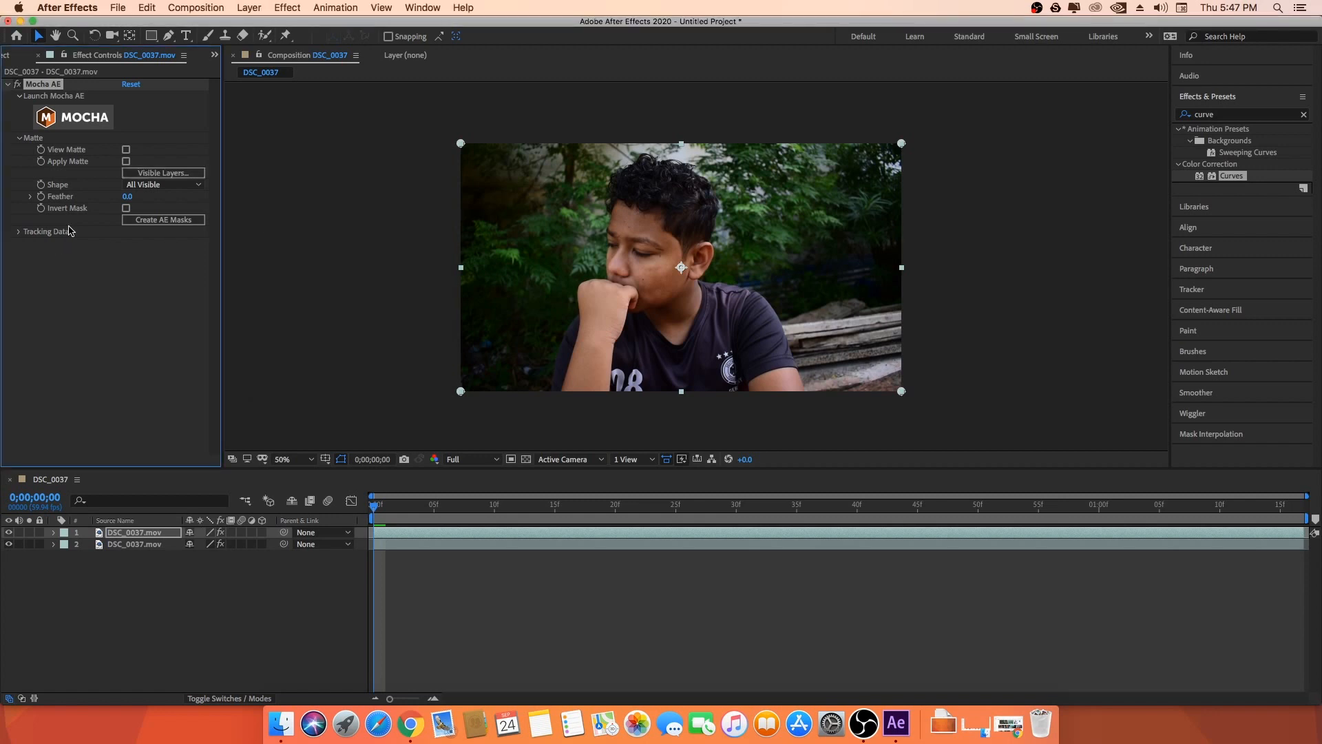
Step: Switch the matte Shape option to All, check the Mocha layer list, and return the option to All Visible
click(157, 184)
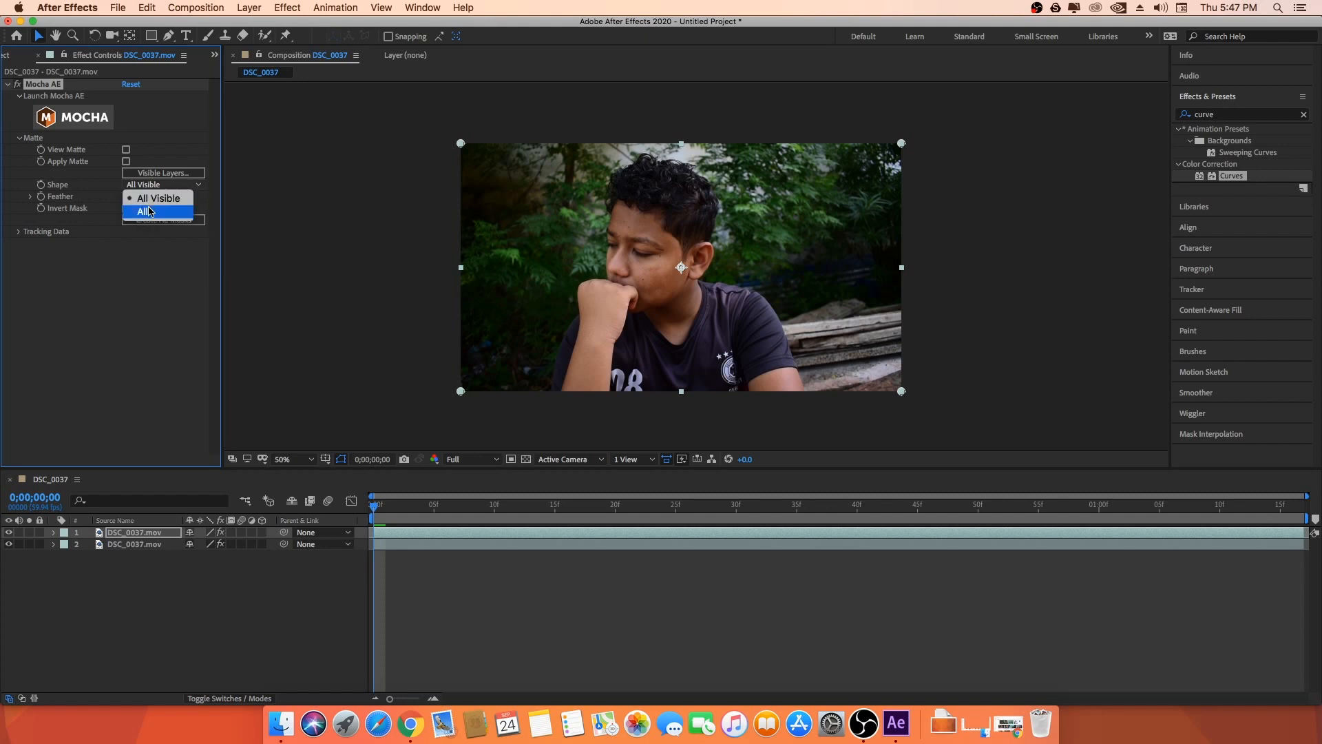
click(132, 272)
click(158, 184)
click(158, 202)
click(173, 173)
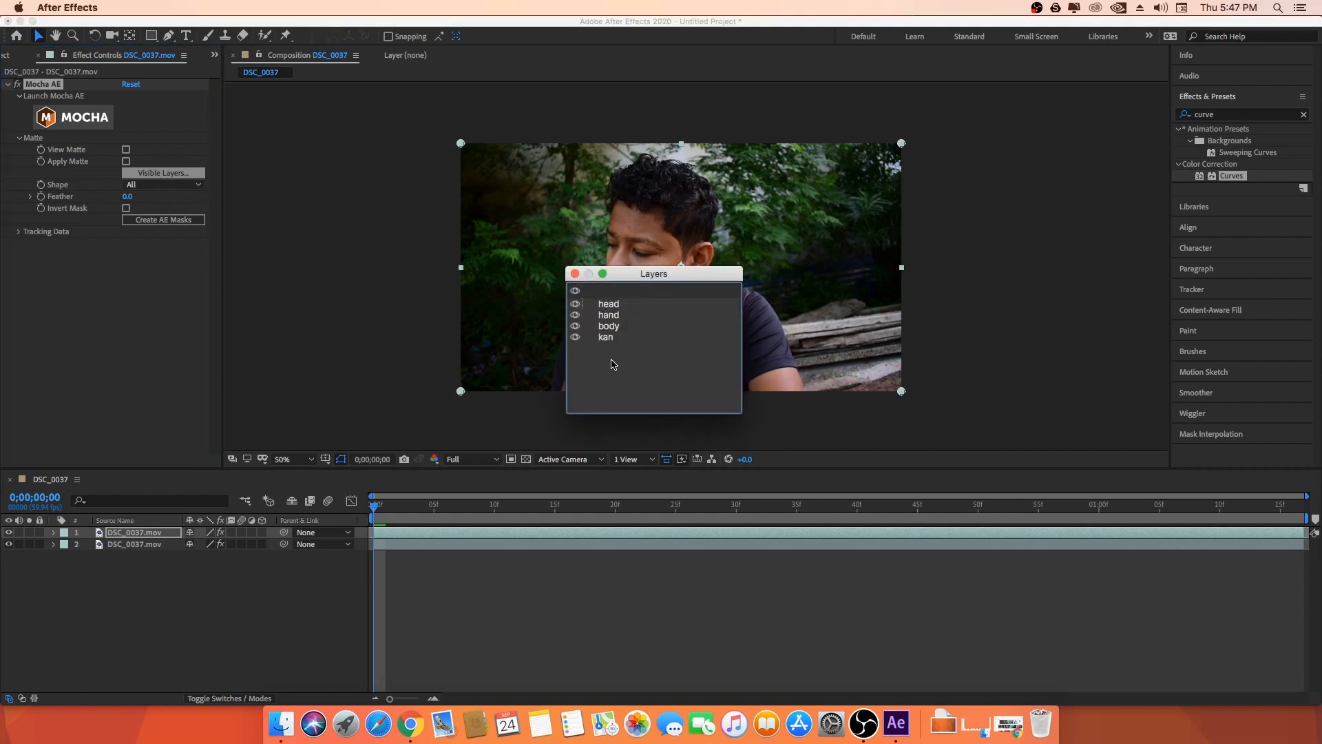
click(575, 275)
click(158, 184)
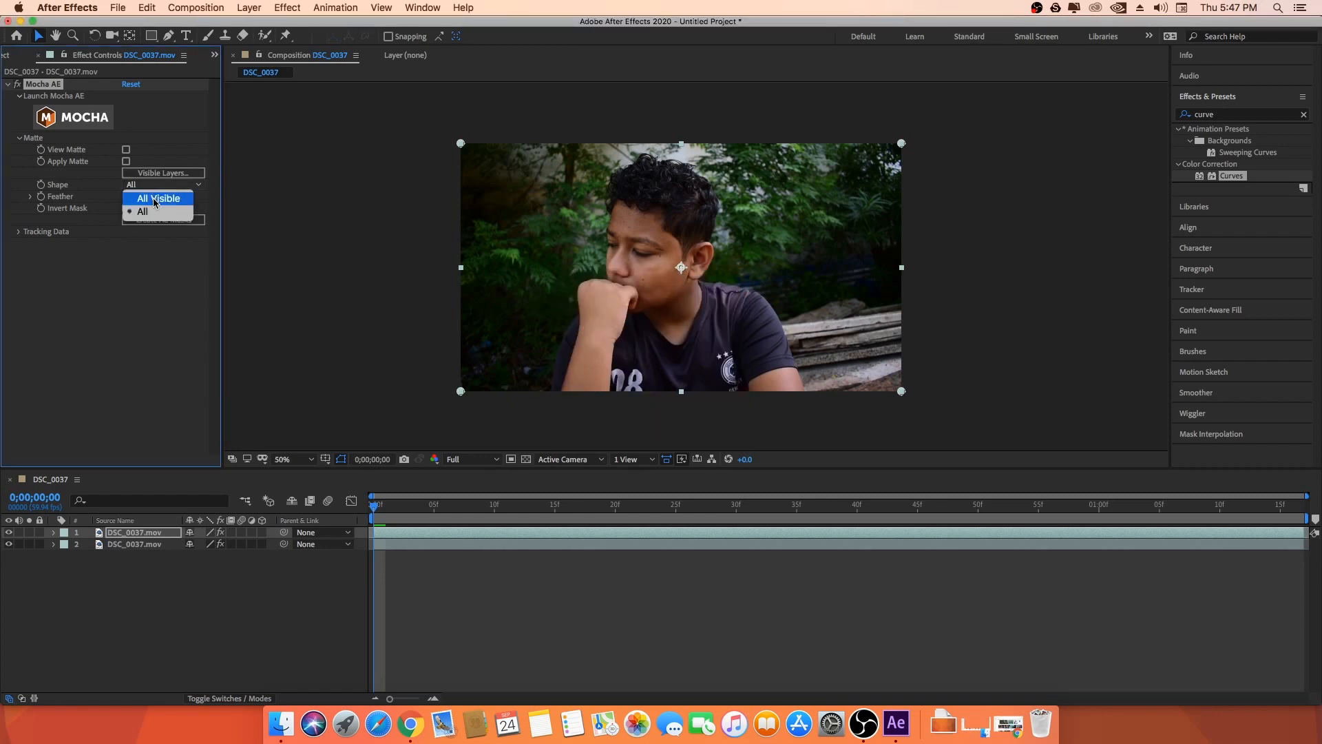
click(156, 199)
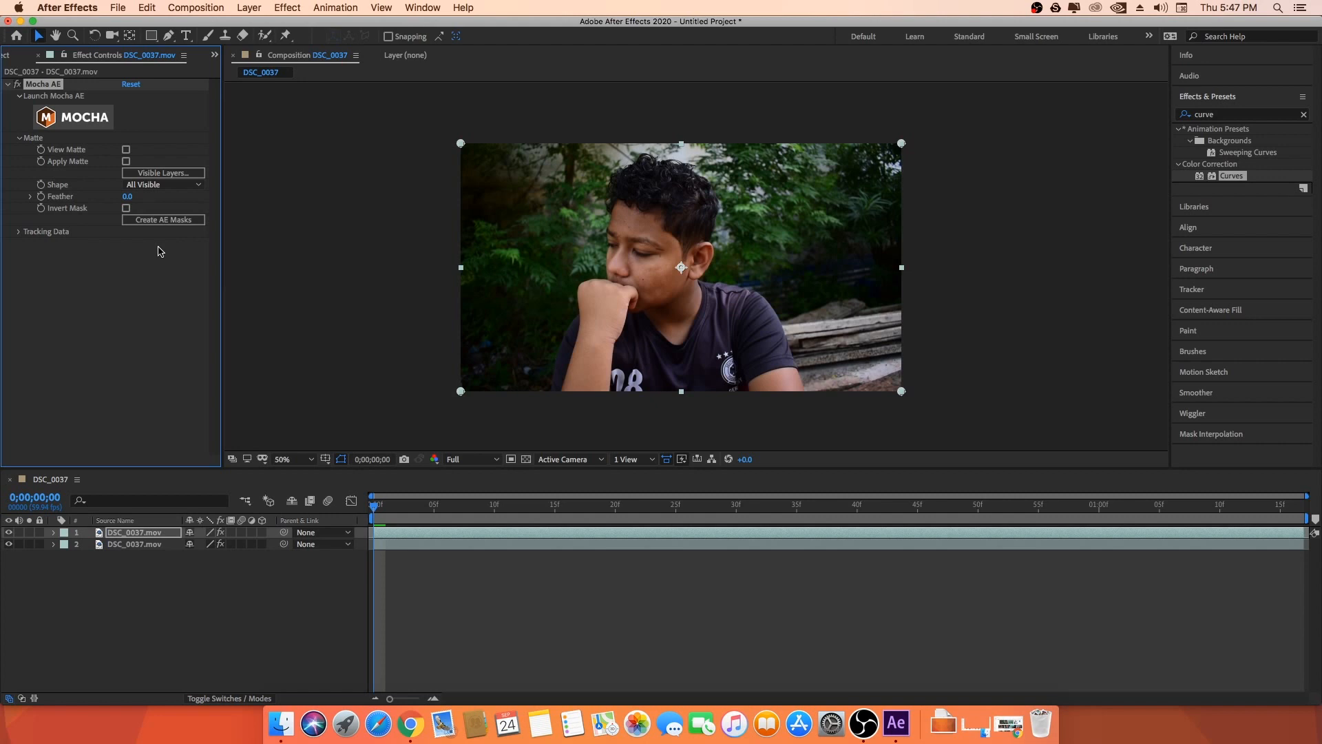
click(128, 197)
click(114, 284)
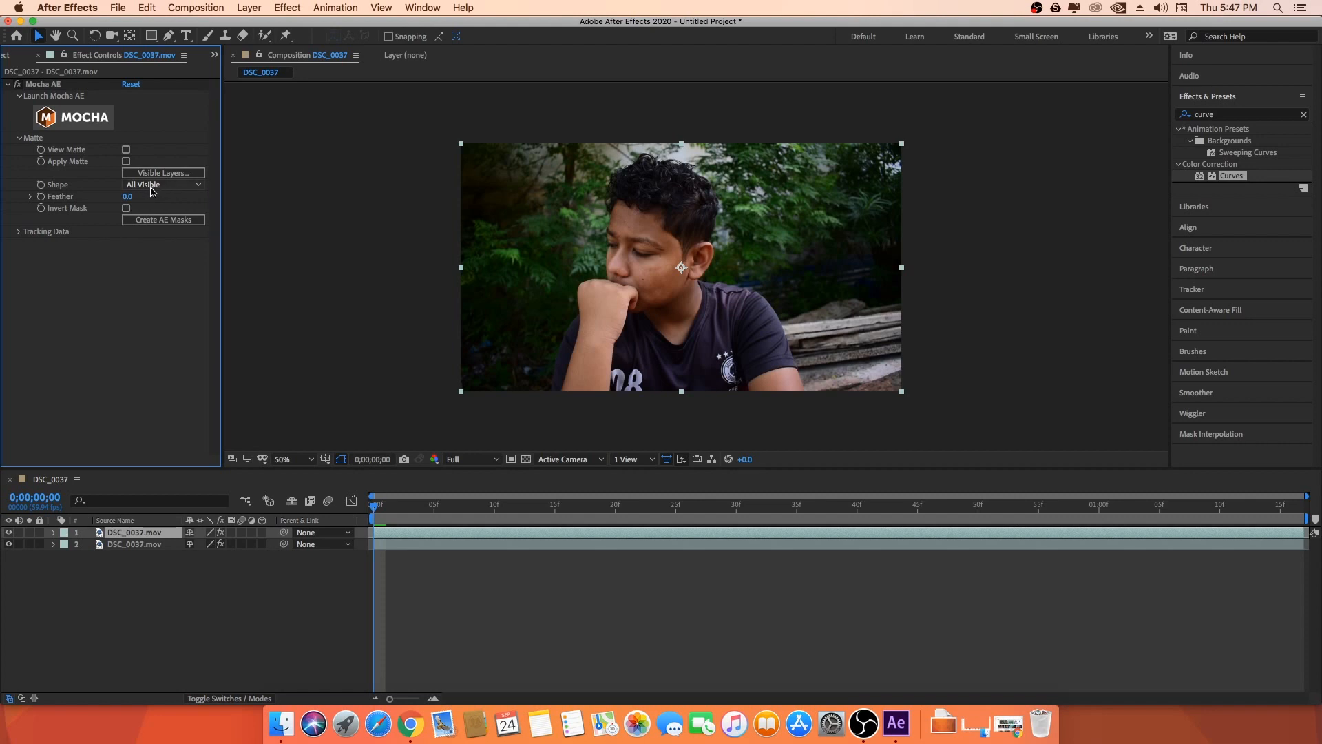
Step: View the matte and toggle Invert Mask on and off to compare the inverted and normal silhouettes
click(126, 208)
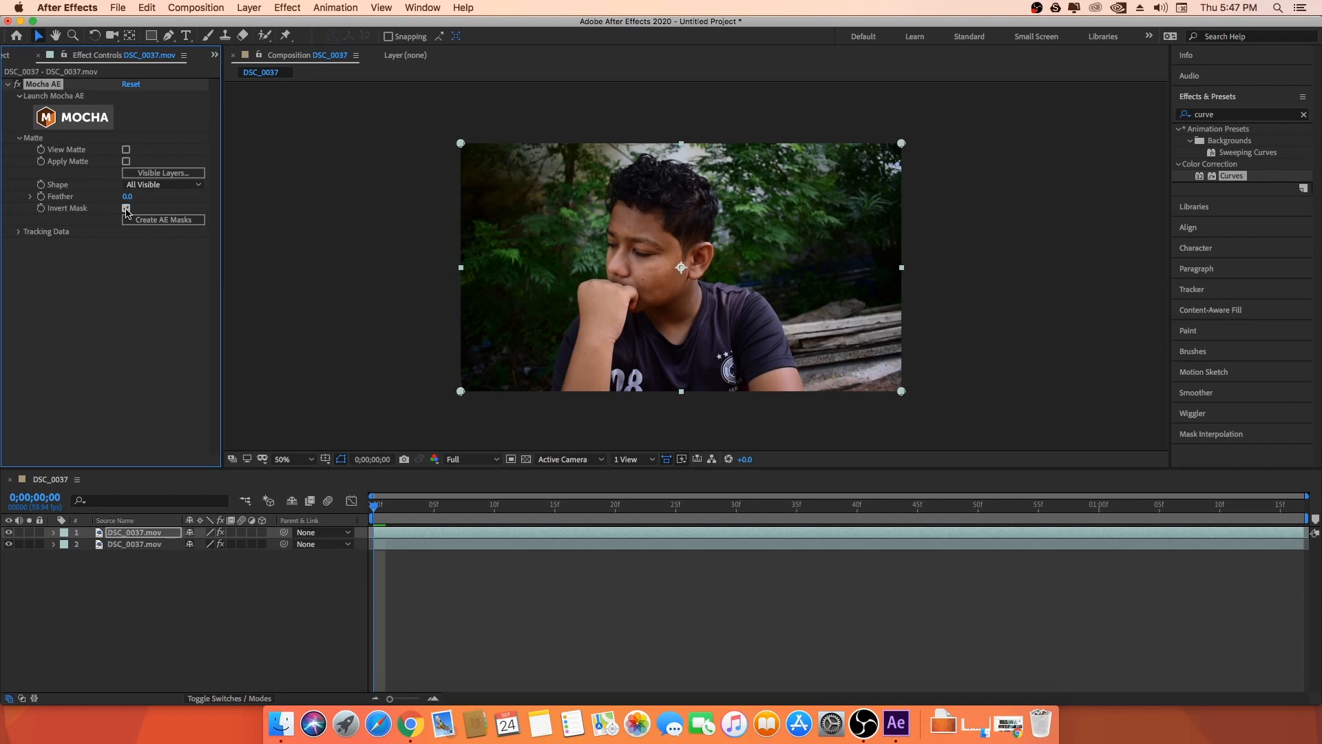
click(126, 208)
click(126, 149)
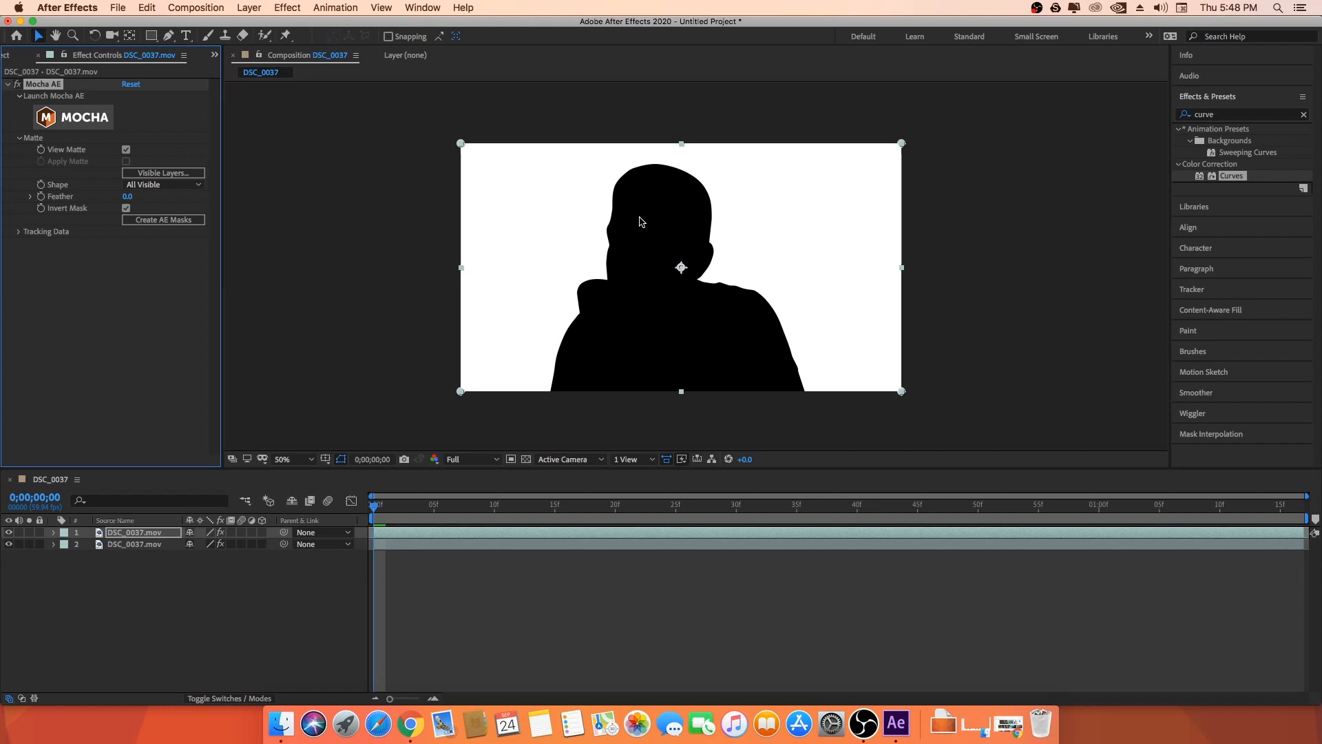
click(126, 208)
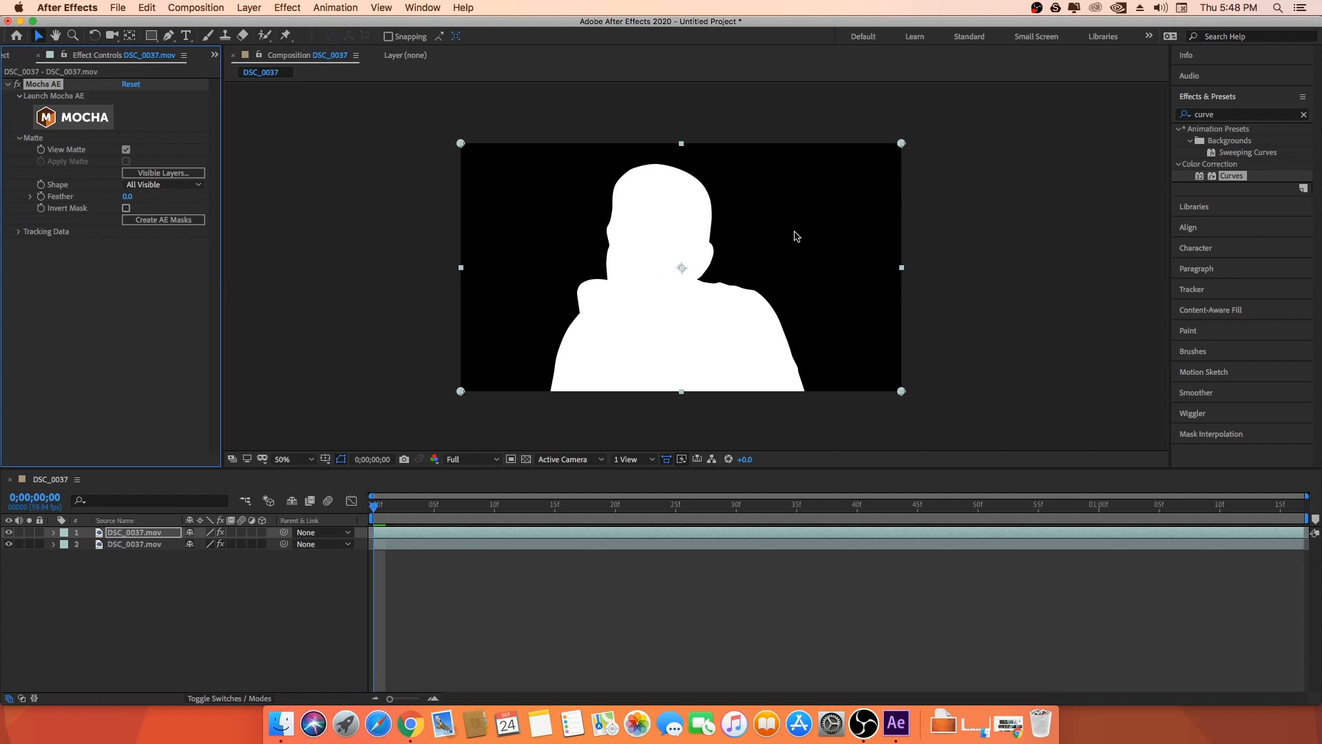
click(126, 208)
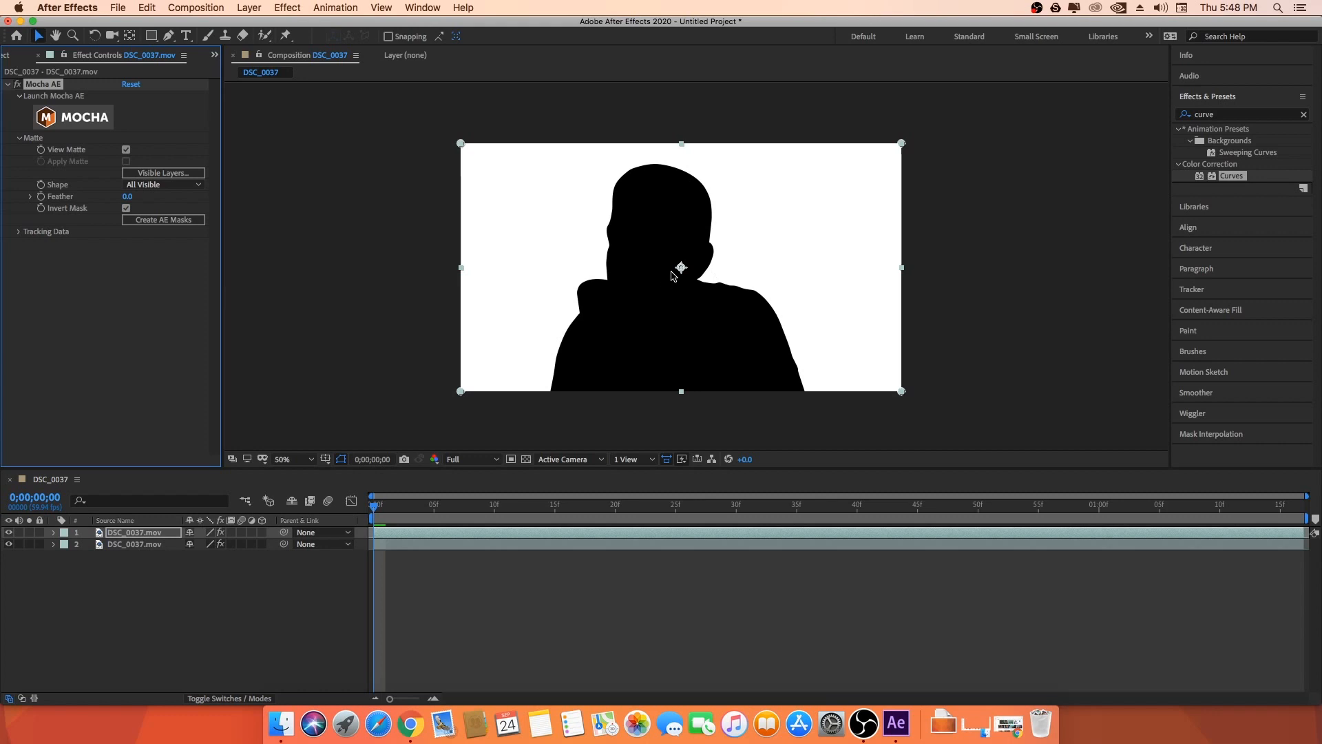
click(126, 208)
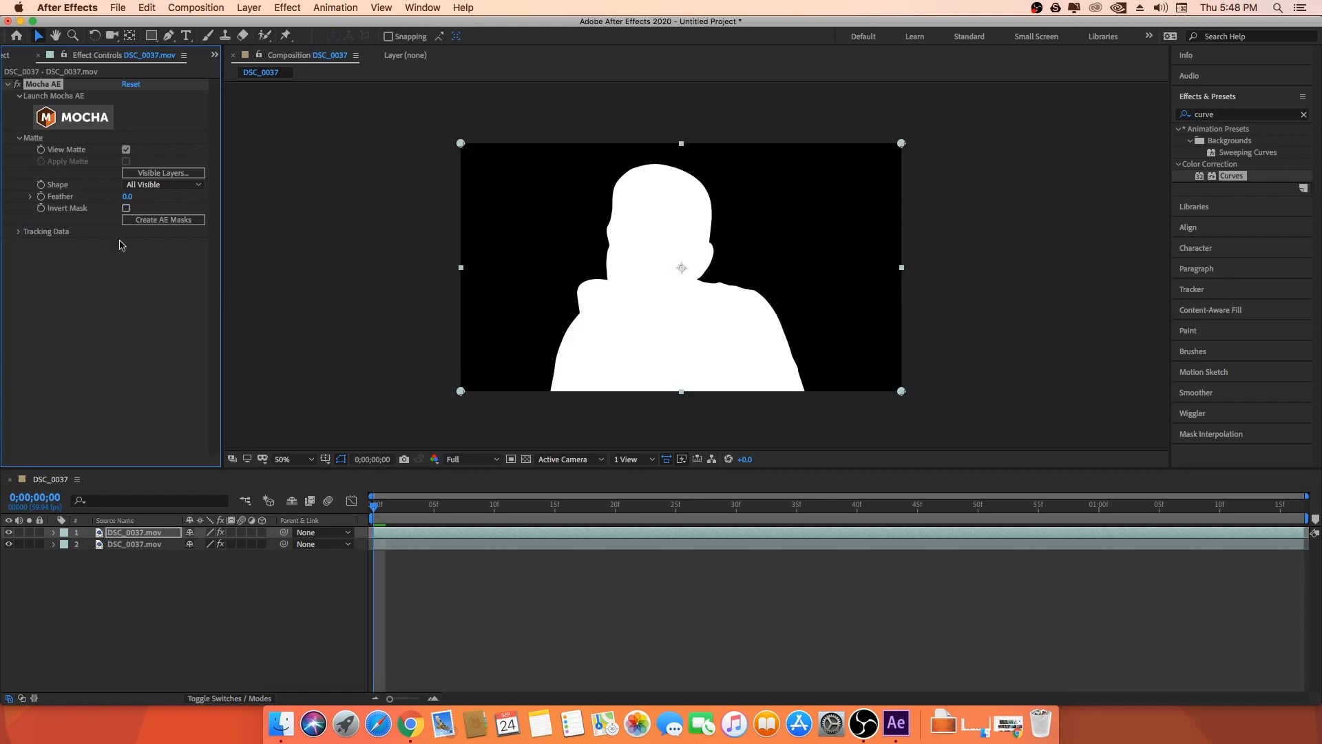
Step: Create AE masks from the Mocha shapes on the upper layer and turn off View Matte
click(170, 226)
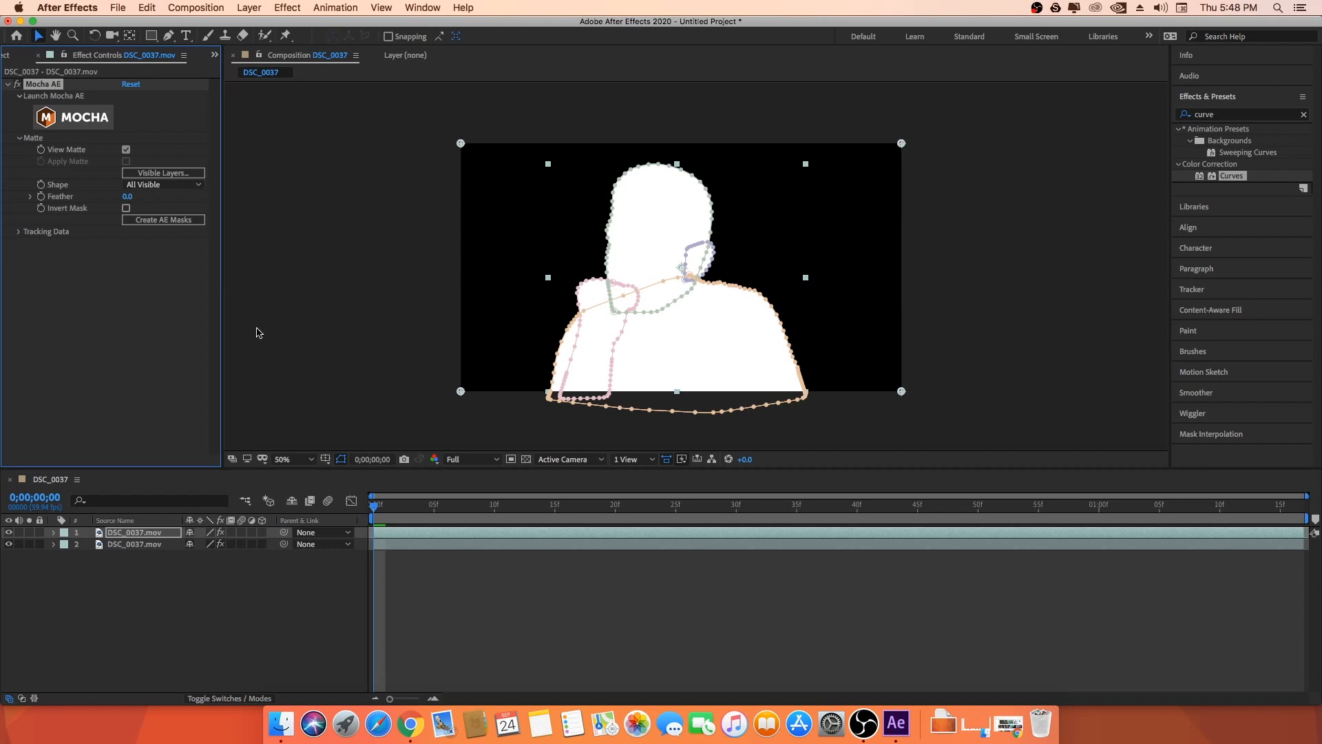
click(126, 150)
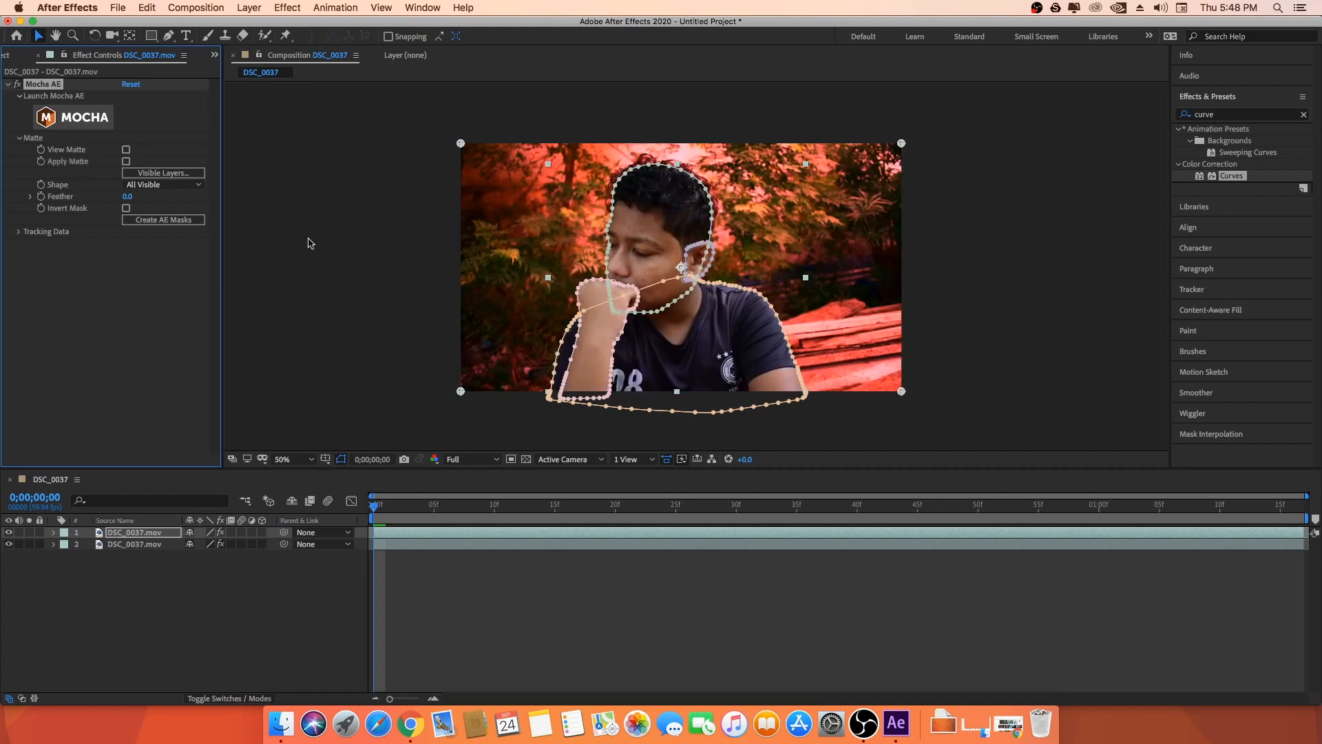
Step: Reveal the upper layer's keyframed mask paths and select the hand, kan, body and head masks in turn to check them
click(138, 535)
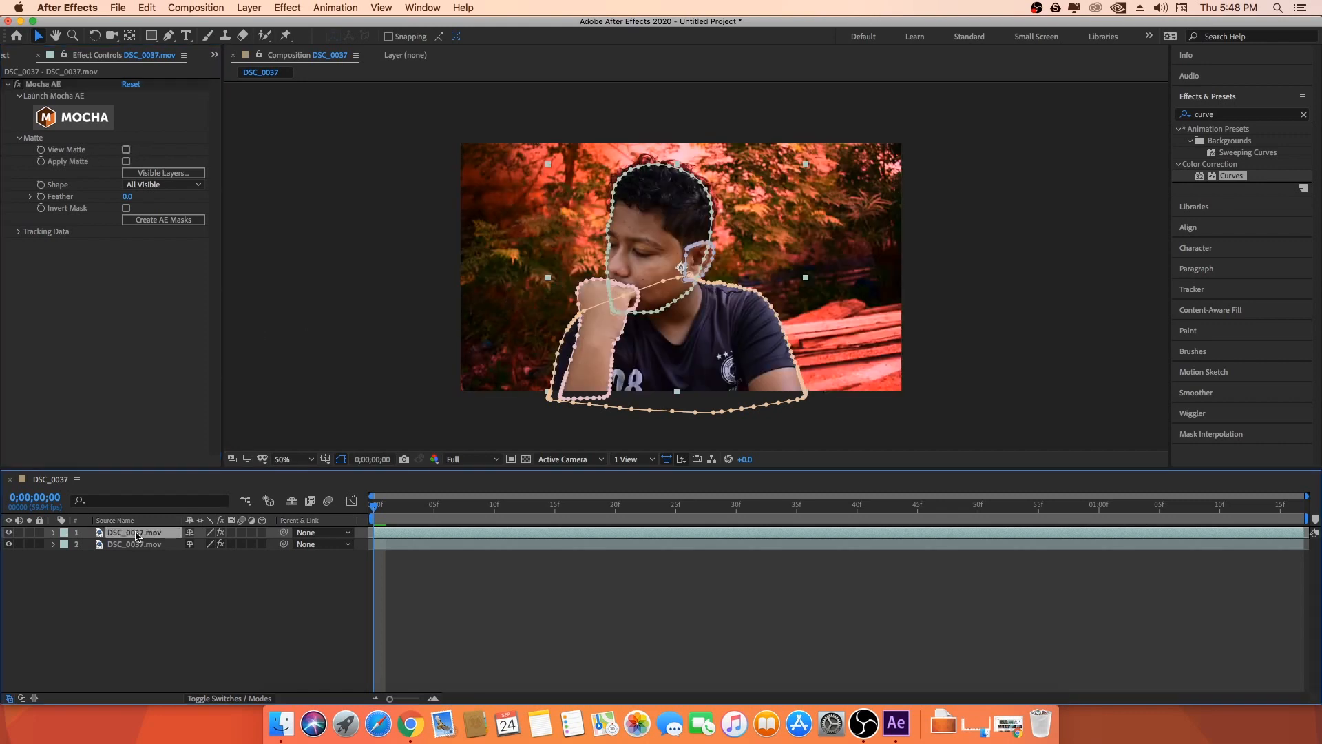
key(u)
click(114, 548)
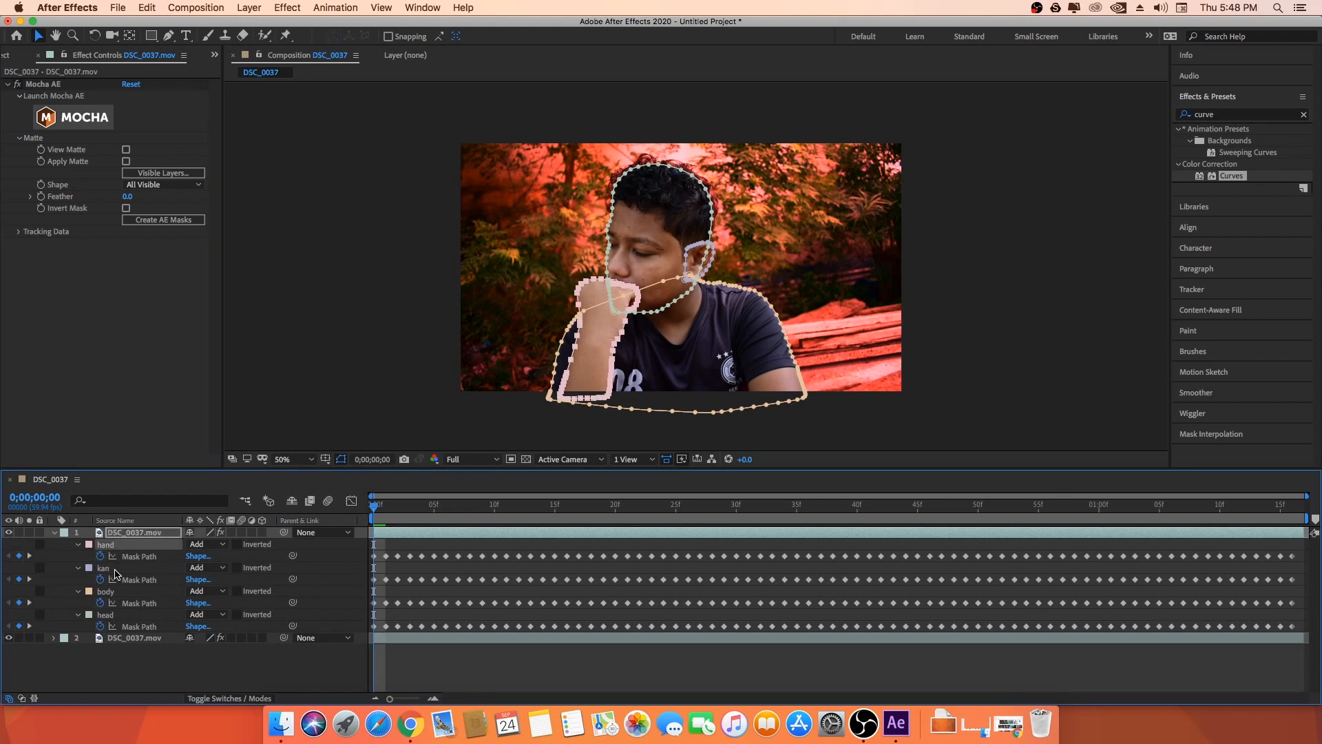
click(115, 572)
click(117, 593)
click(117, 615)
click(153, 675)
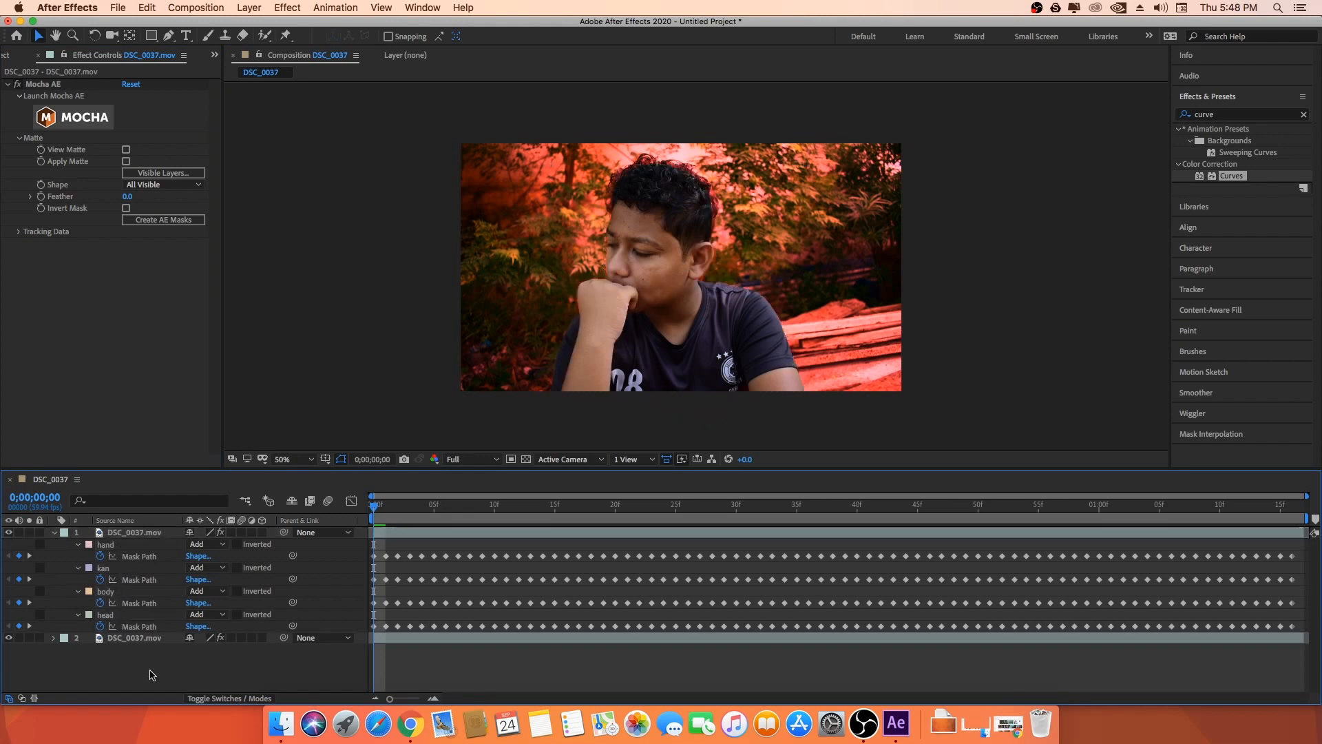
Step: Play a short preview of the masked composition and inspect the mask edges around the hand and face up close
key(space)
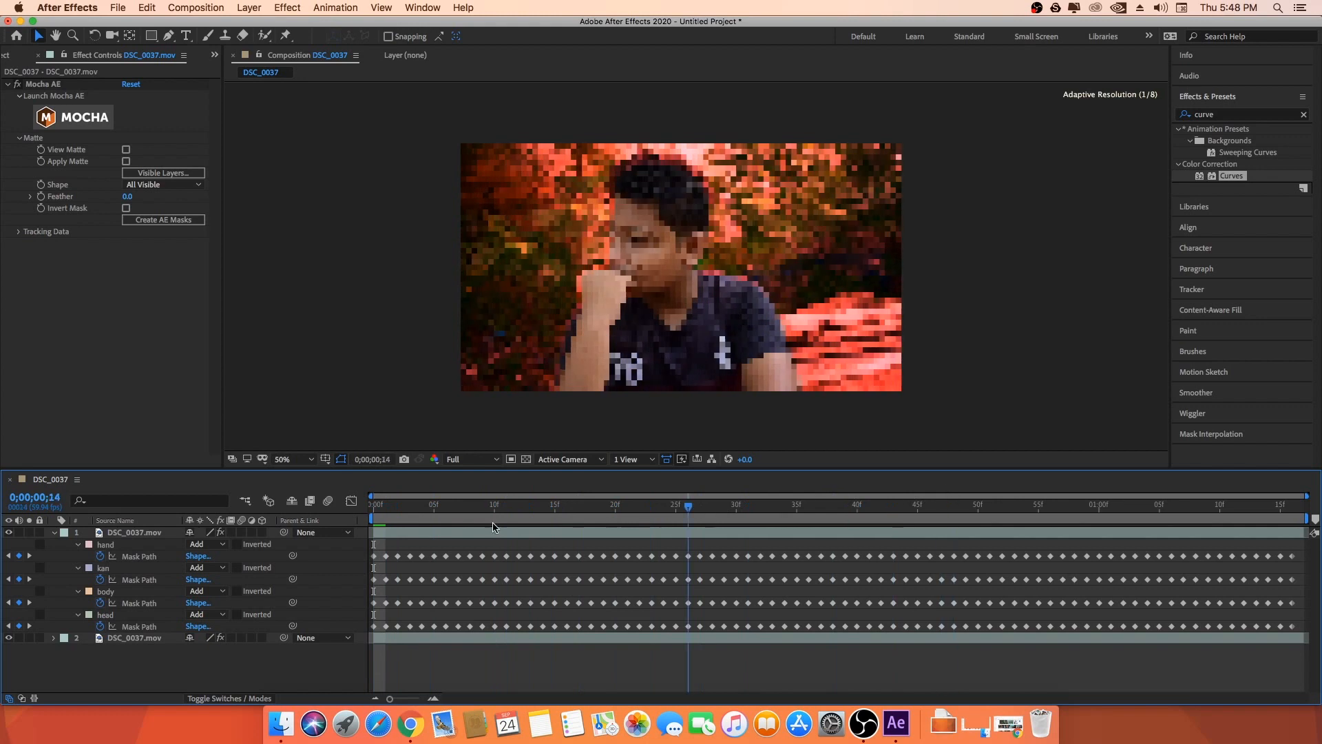
key(space)
scroll(569, 342, up, 2)
drag(572, 334, 686, 289)
click(447, 349)
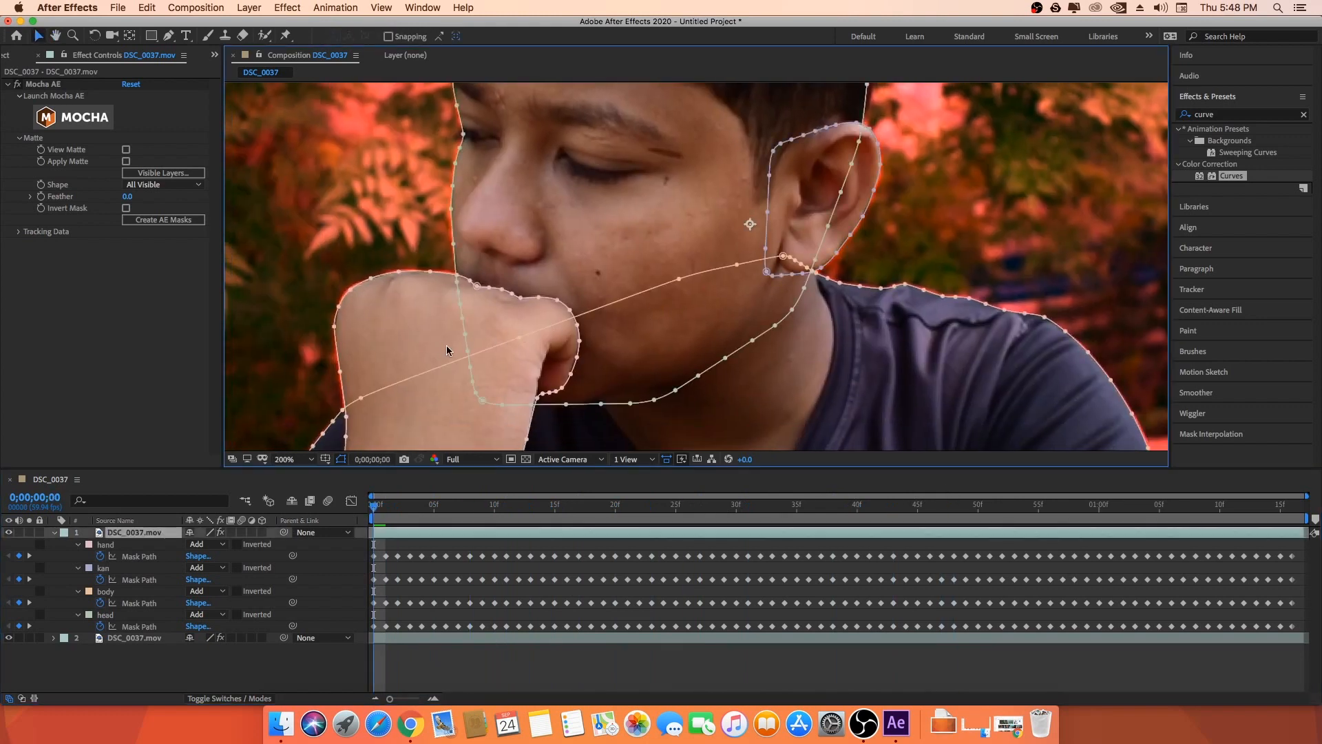
drag(446, 346, 468, 338)
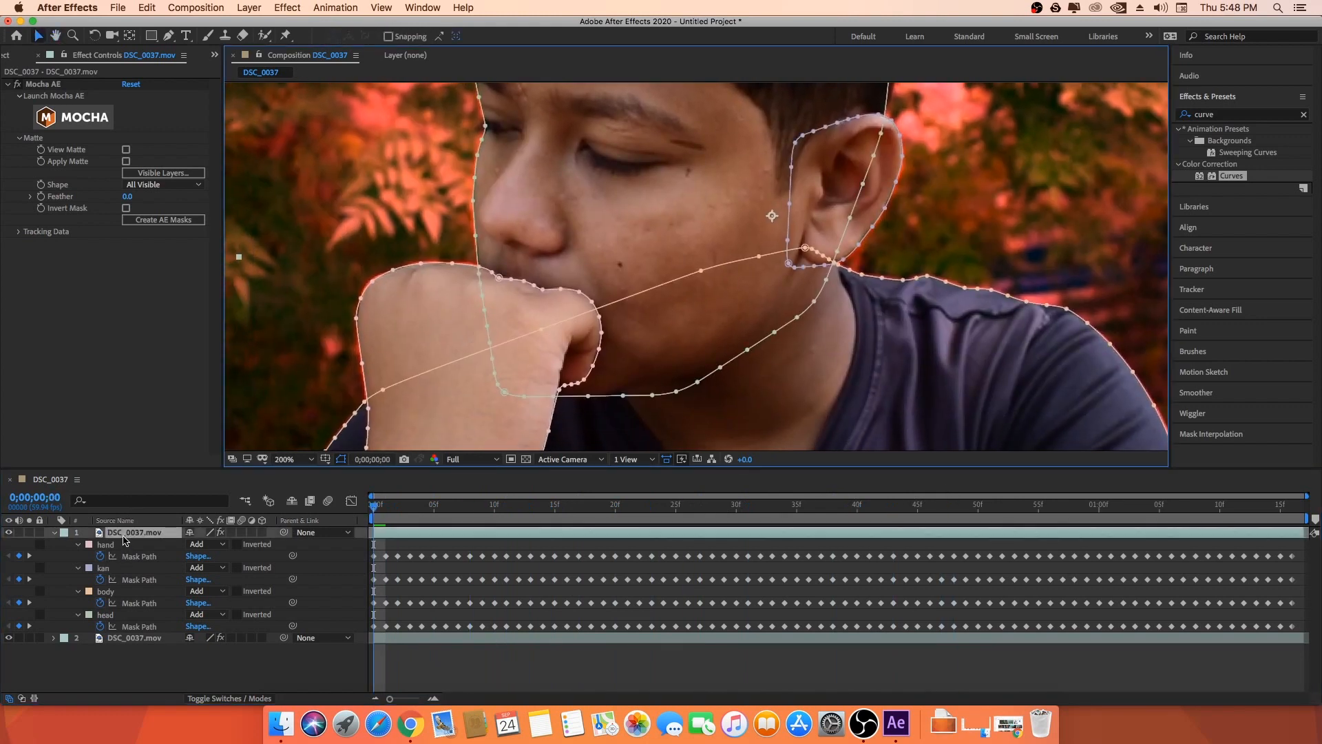
Step: Show the Mask Feather properties of the upper layer and set the hand and kan masks to 2 pixels
key(f)
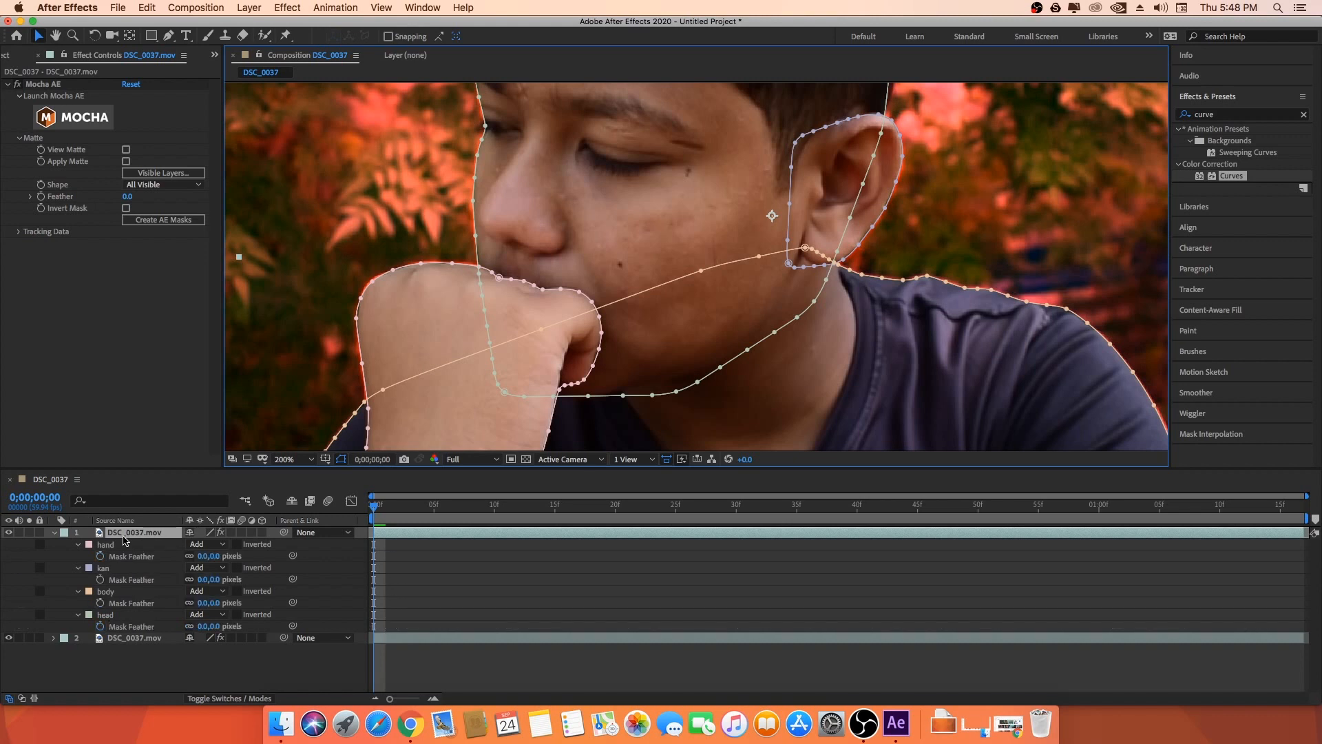
click(124, 532)
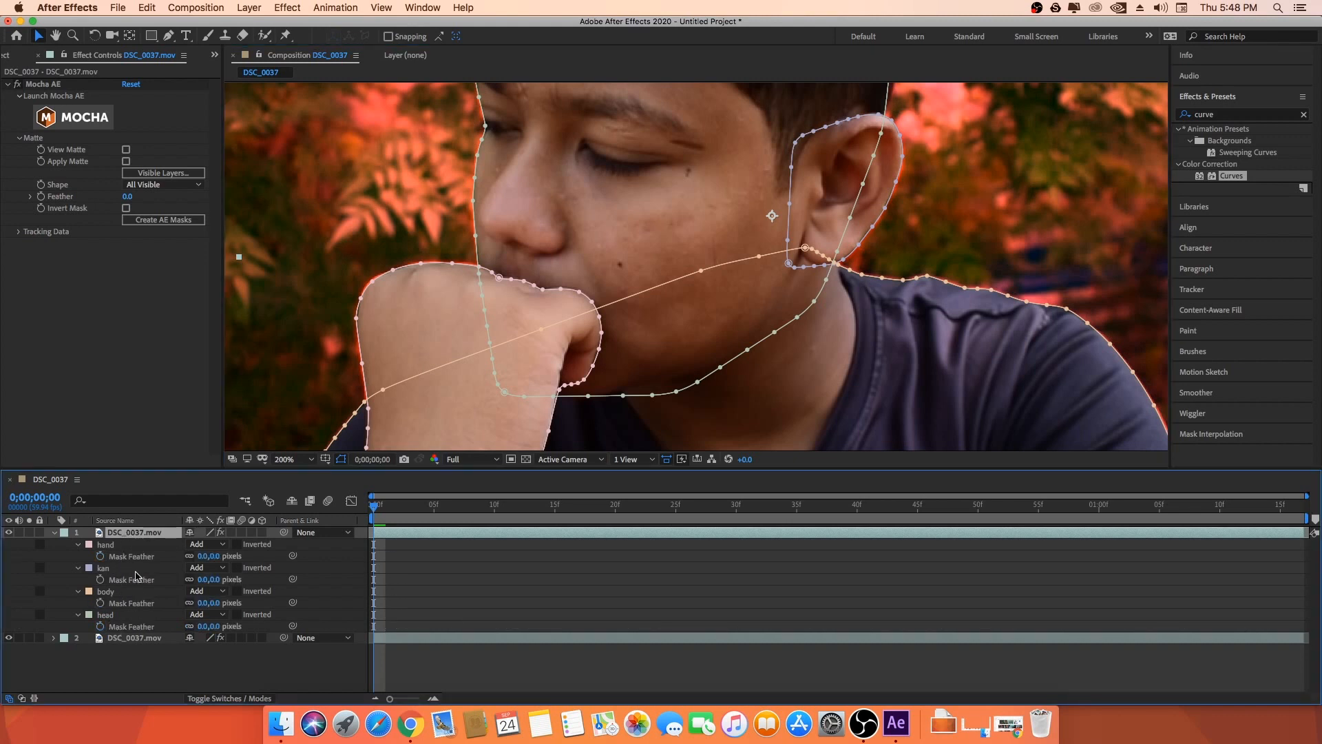
click(206, 556)
text(2)
key(Return)
click(207, 578)
text(2)
key(Return)
Step: Set the Mask Feather of the body and head masks to 2 pixels and deselect the layer
click(206, 602)
text(2)
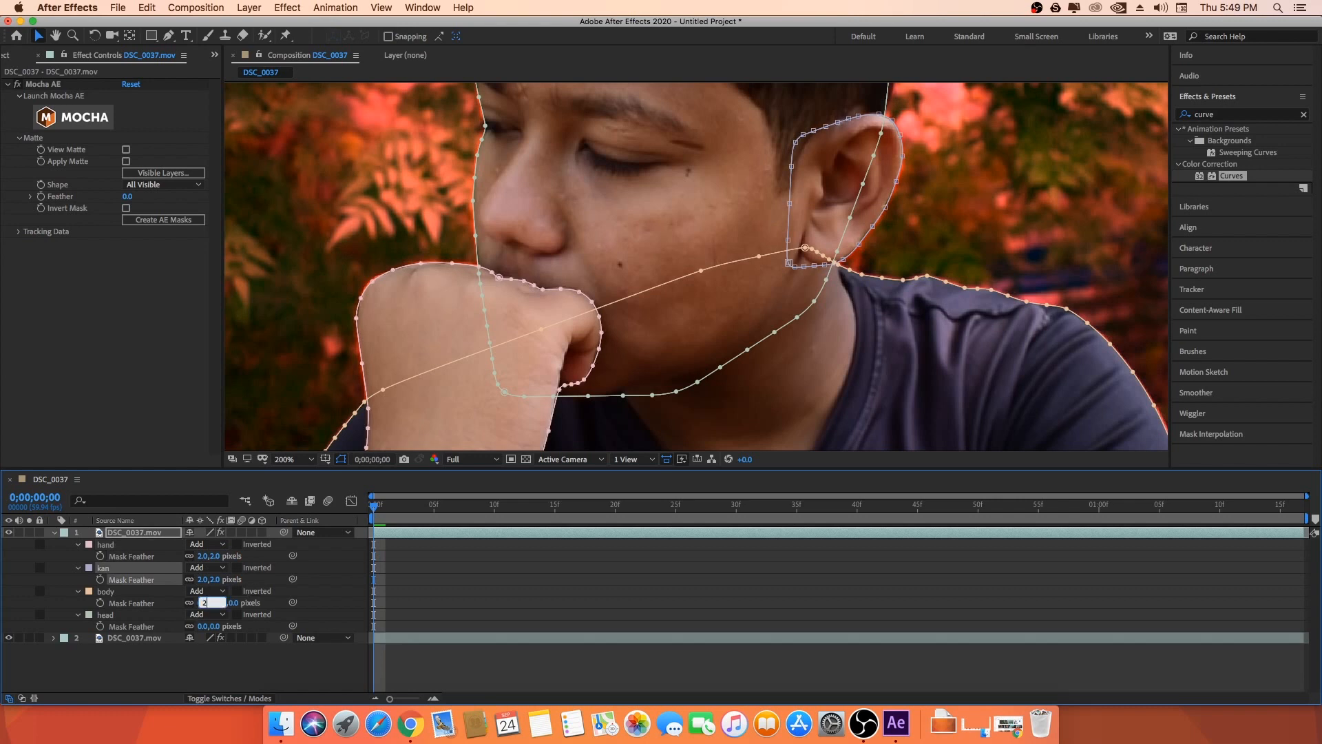
key(Return)
click(206, 626)
text(2)
key(Return)
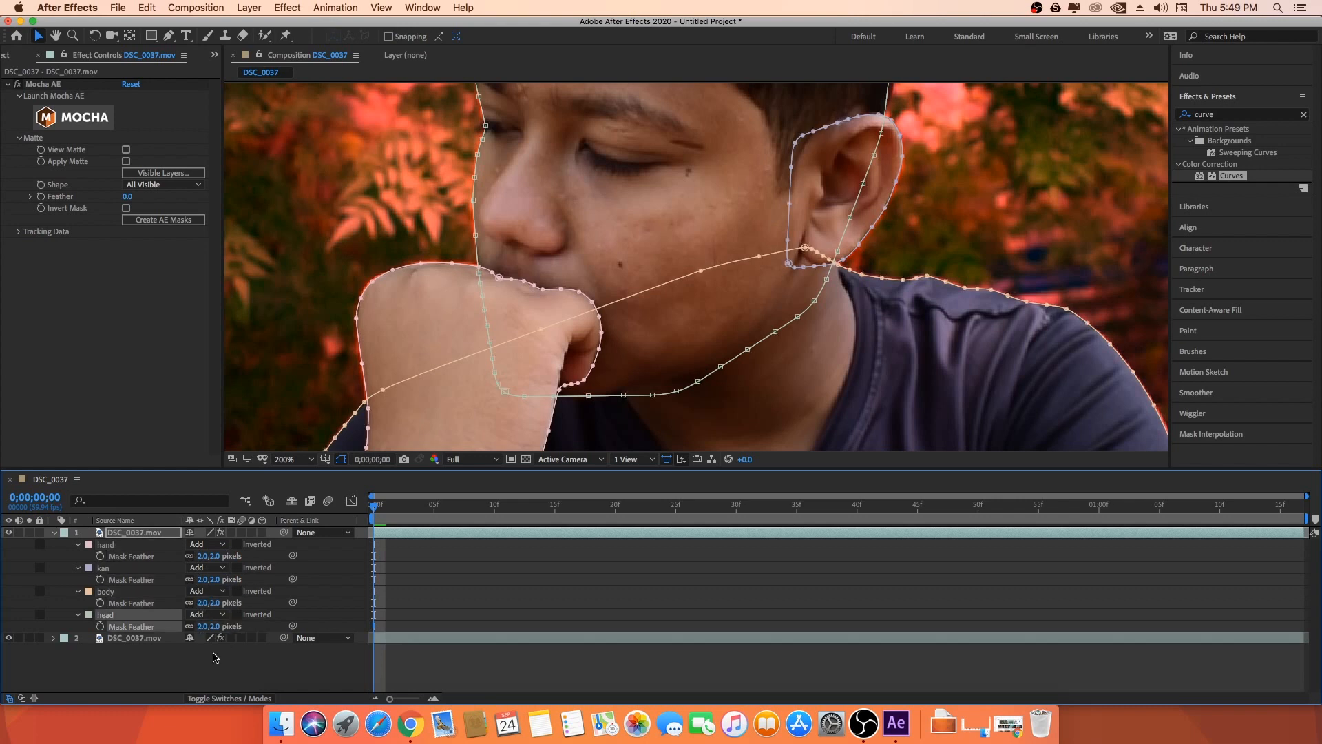
click(215, 658)
Step: Preview the feathered subject over the red background across the whole composition and return to the first frame
scroll(695, 305, down, 2)
scroll(675, 345, up, 1)
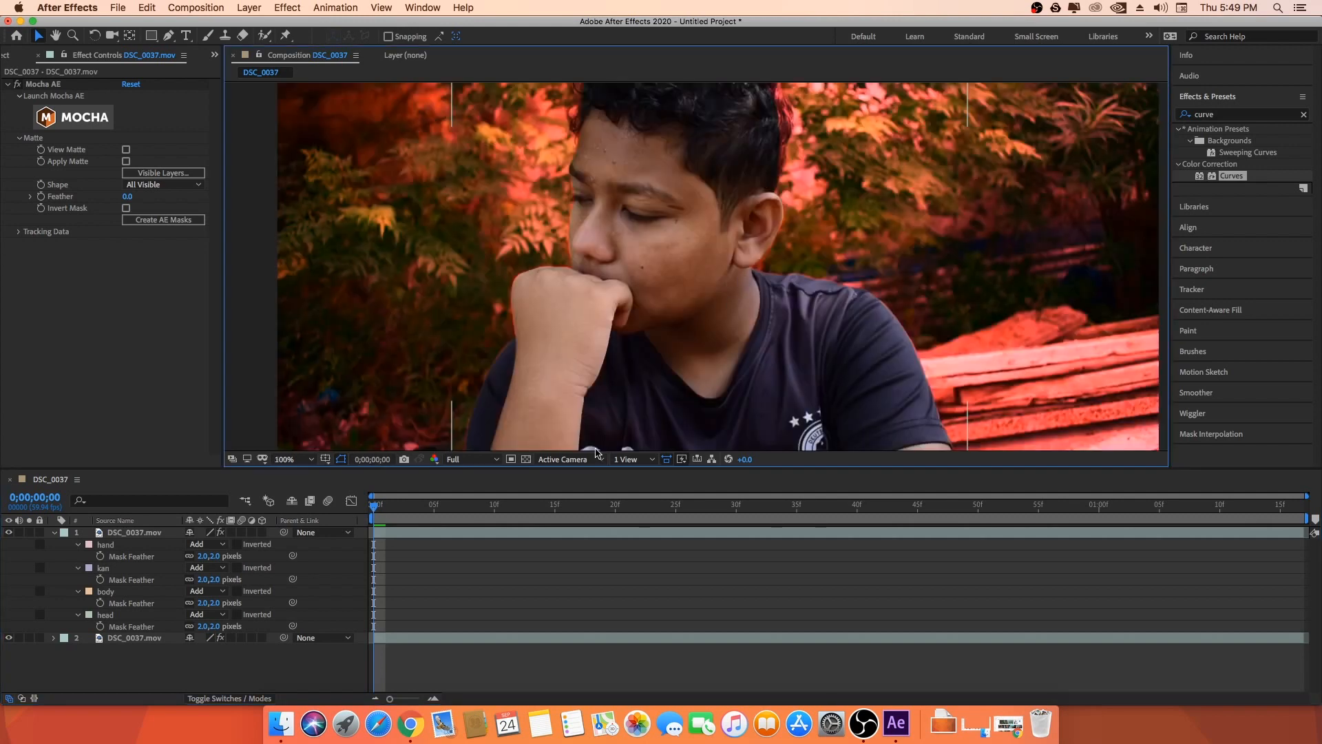
scroll(705, 321, down, 2)
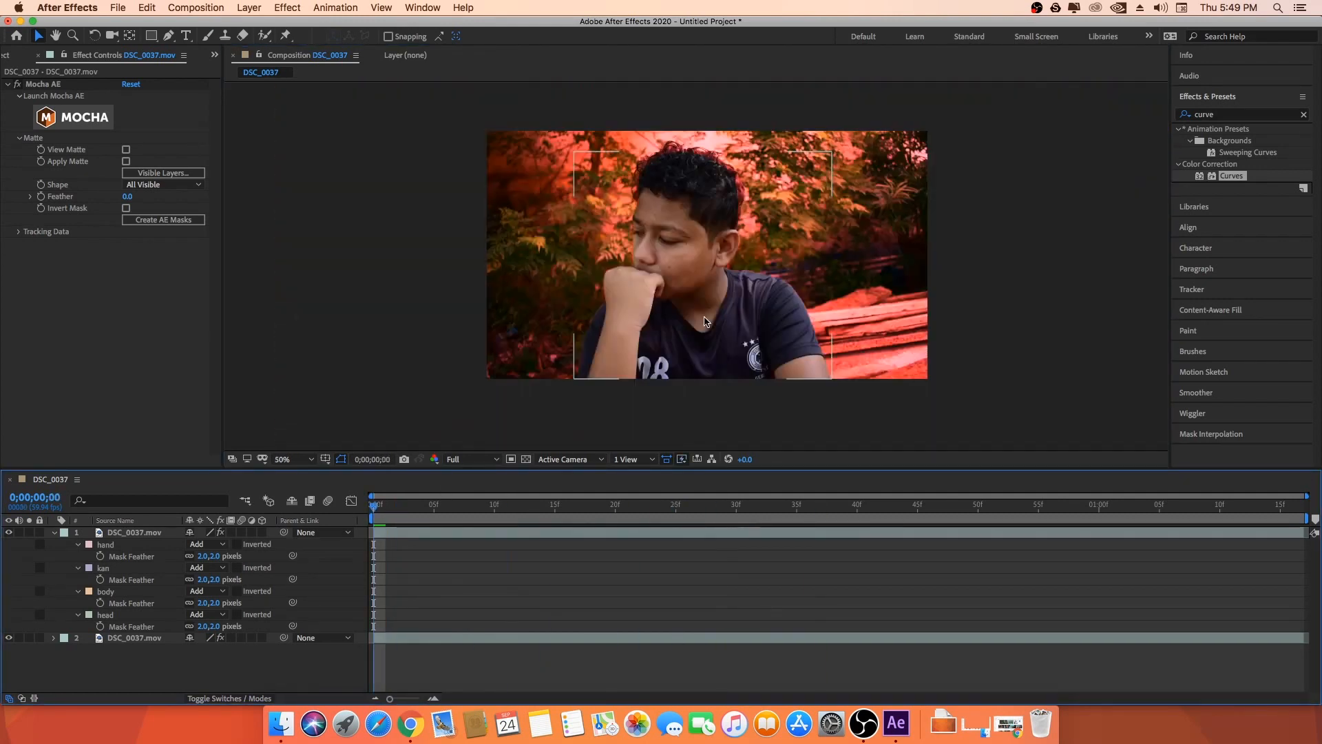
key(space)
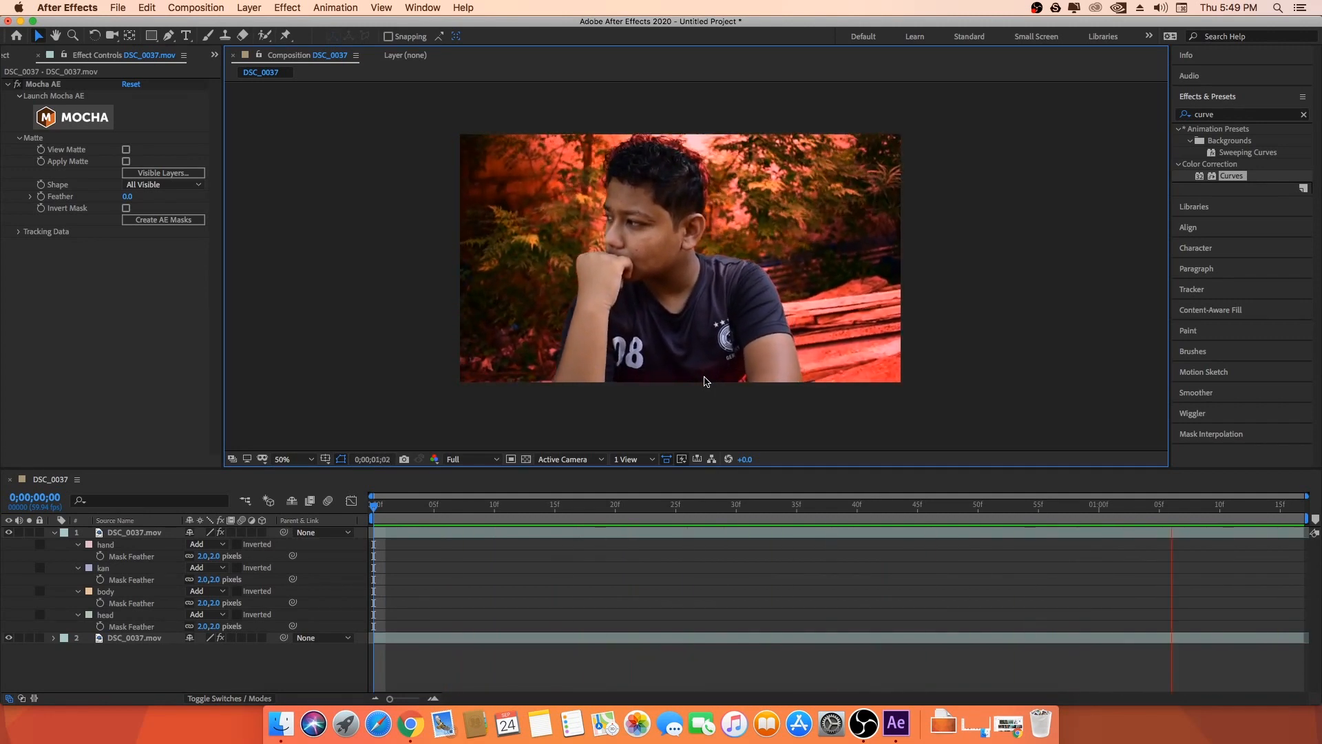
click(412, 508)
click(437, 506)
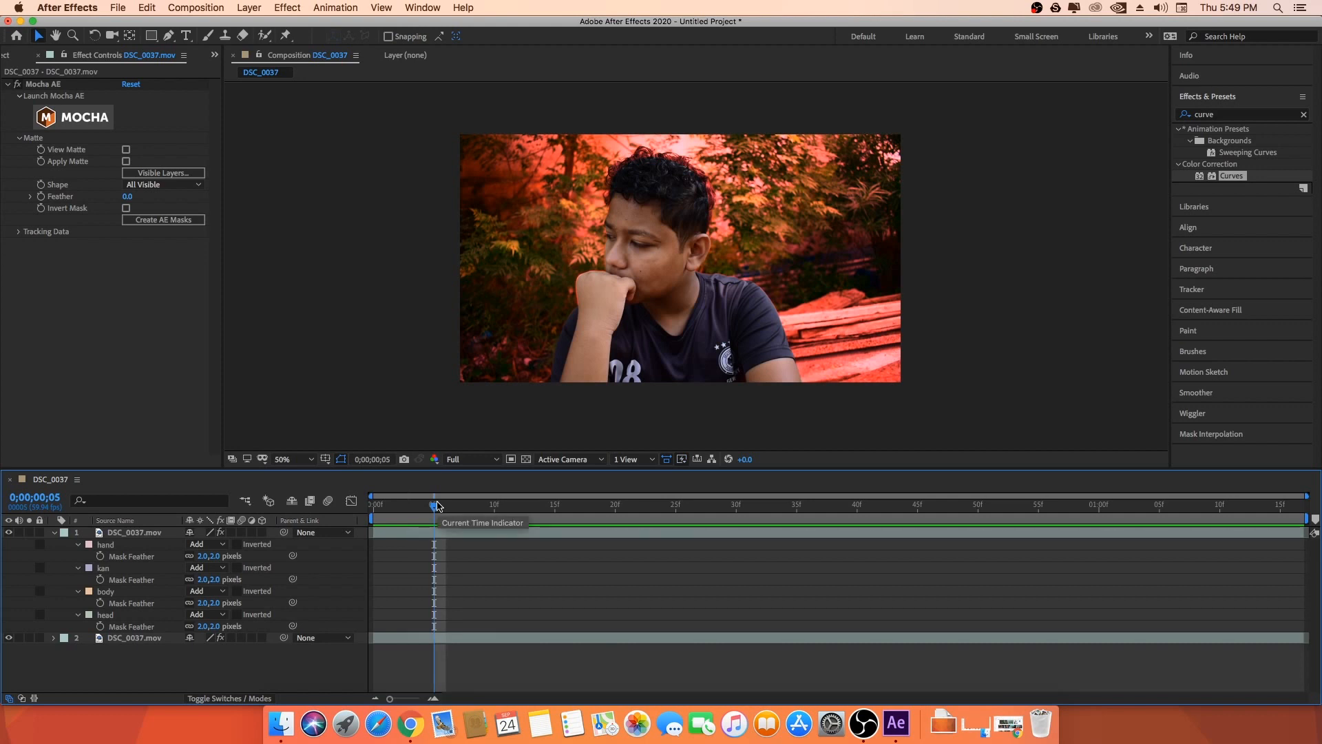
drag(438, 506, 379, 510)
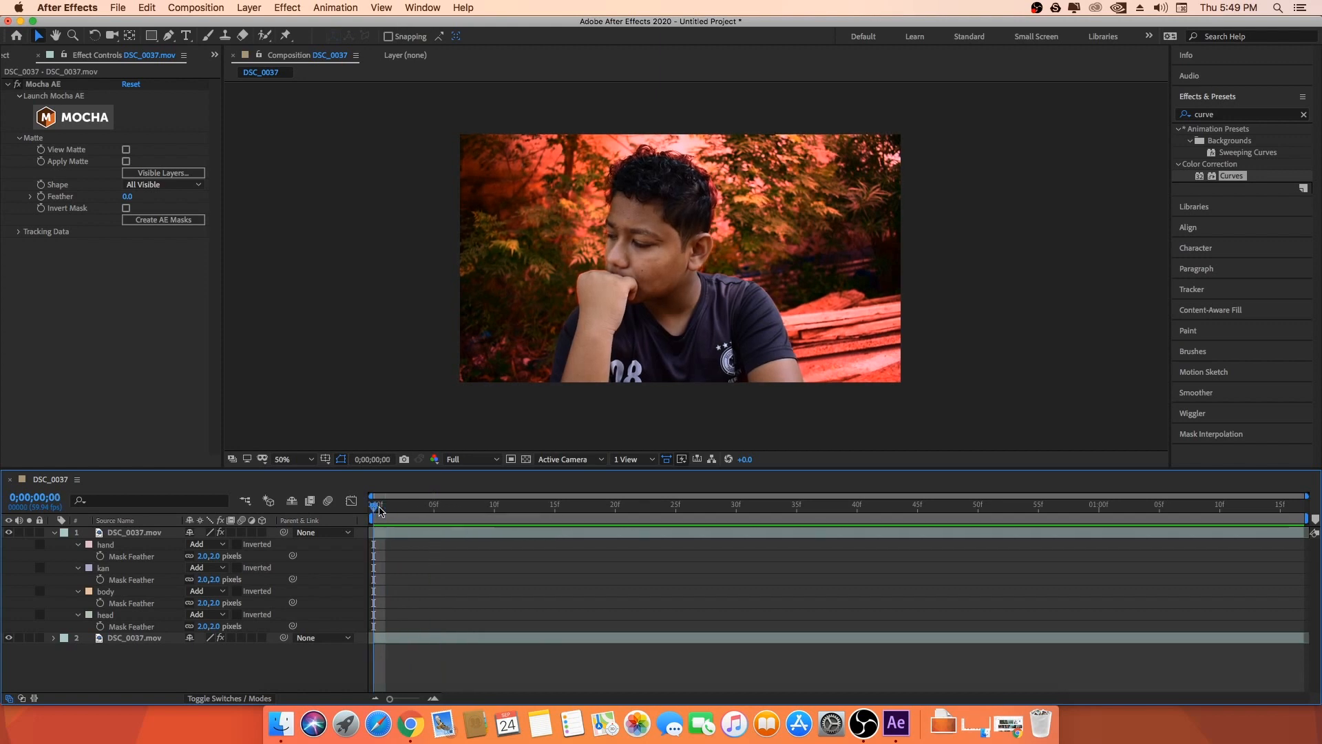